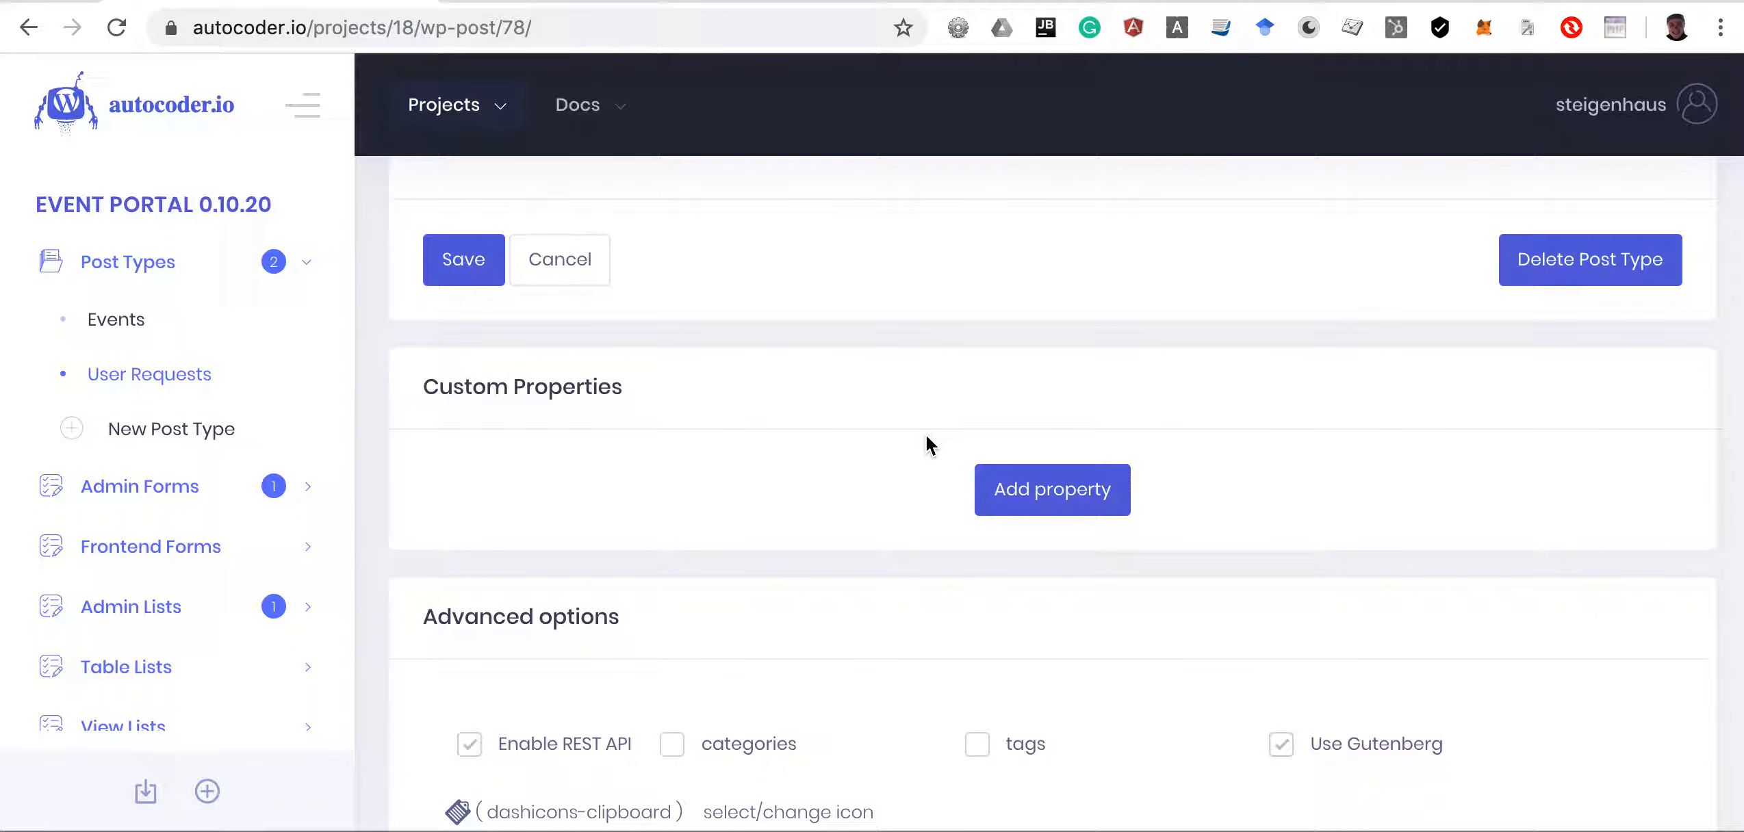
Add a custom string property named first_name to the User Requests post type and save it
{"action": "left_click", "coordinate": [1054, 486]}
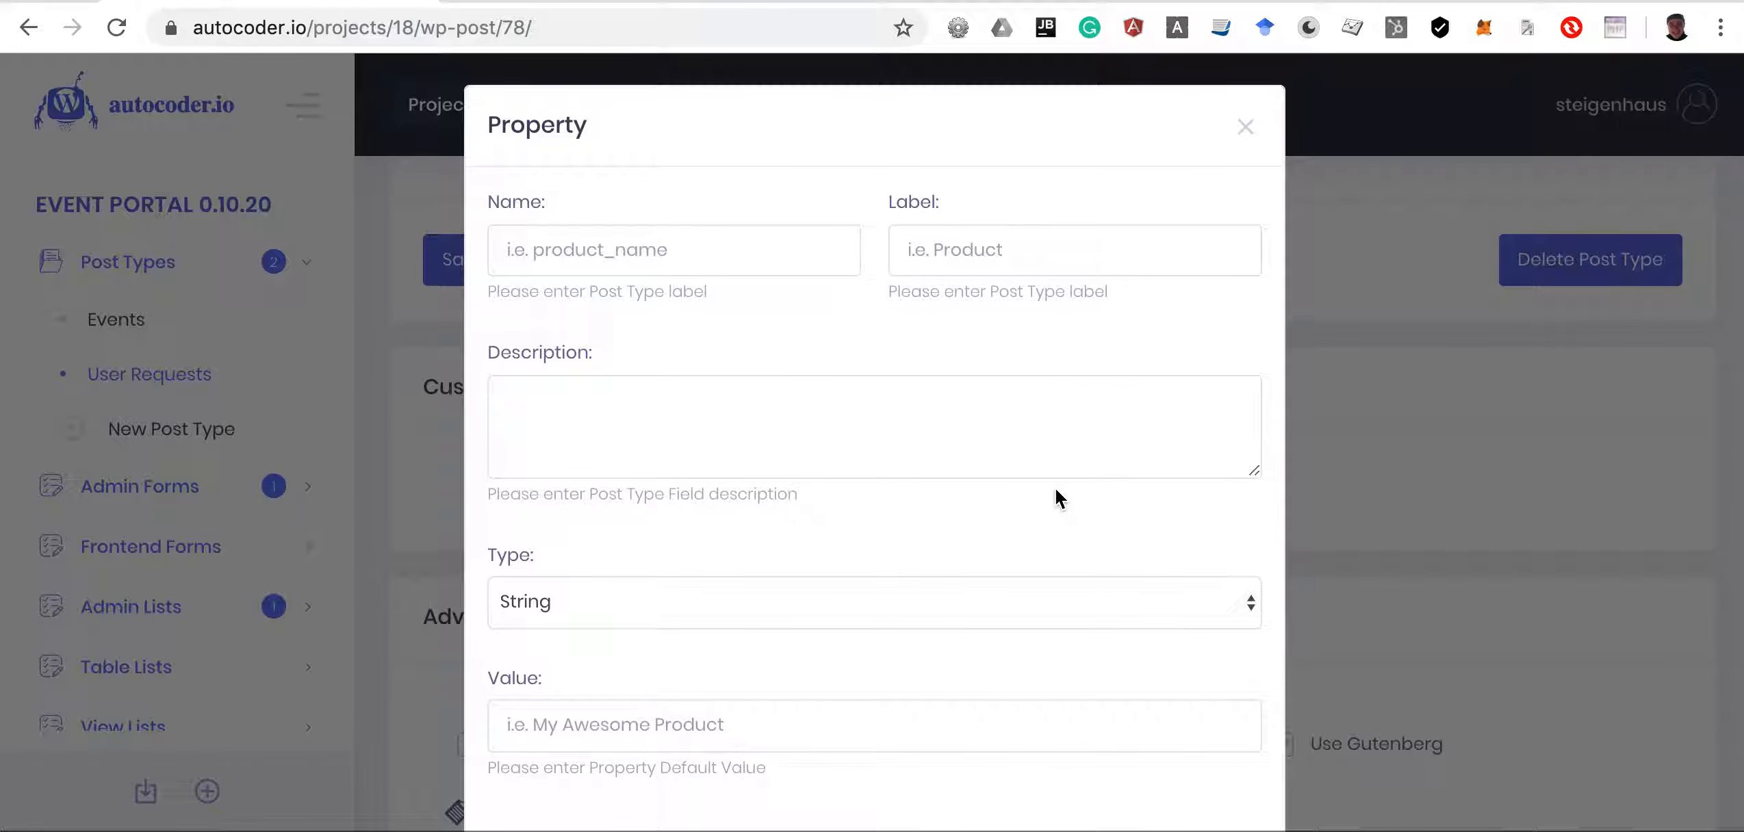
{"action": "left_click", "coordinate": [638, 254]}
{"action": "type", "text": "first_name"}
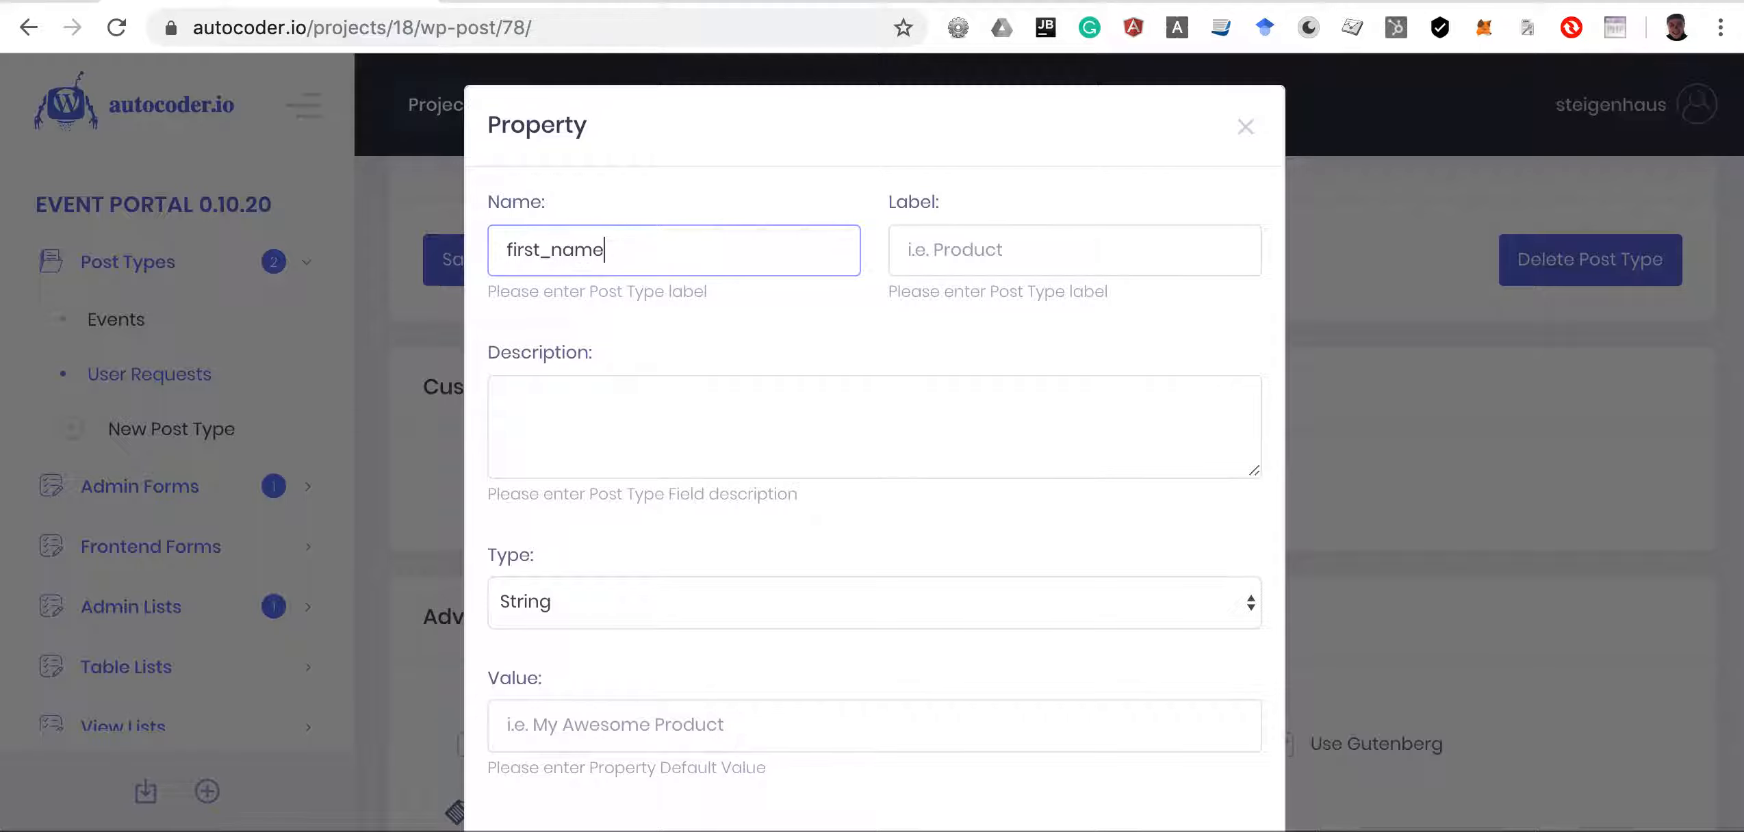
{"action": "key", "text": "Tab"}
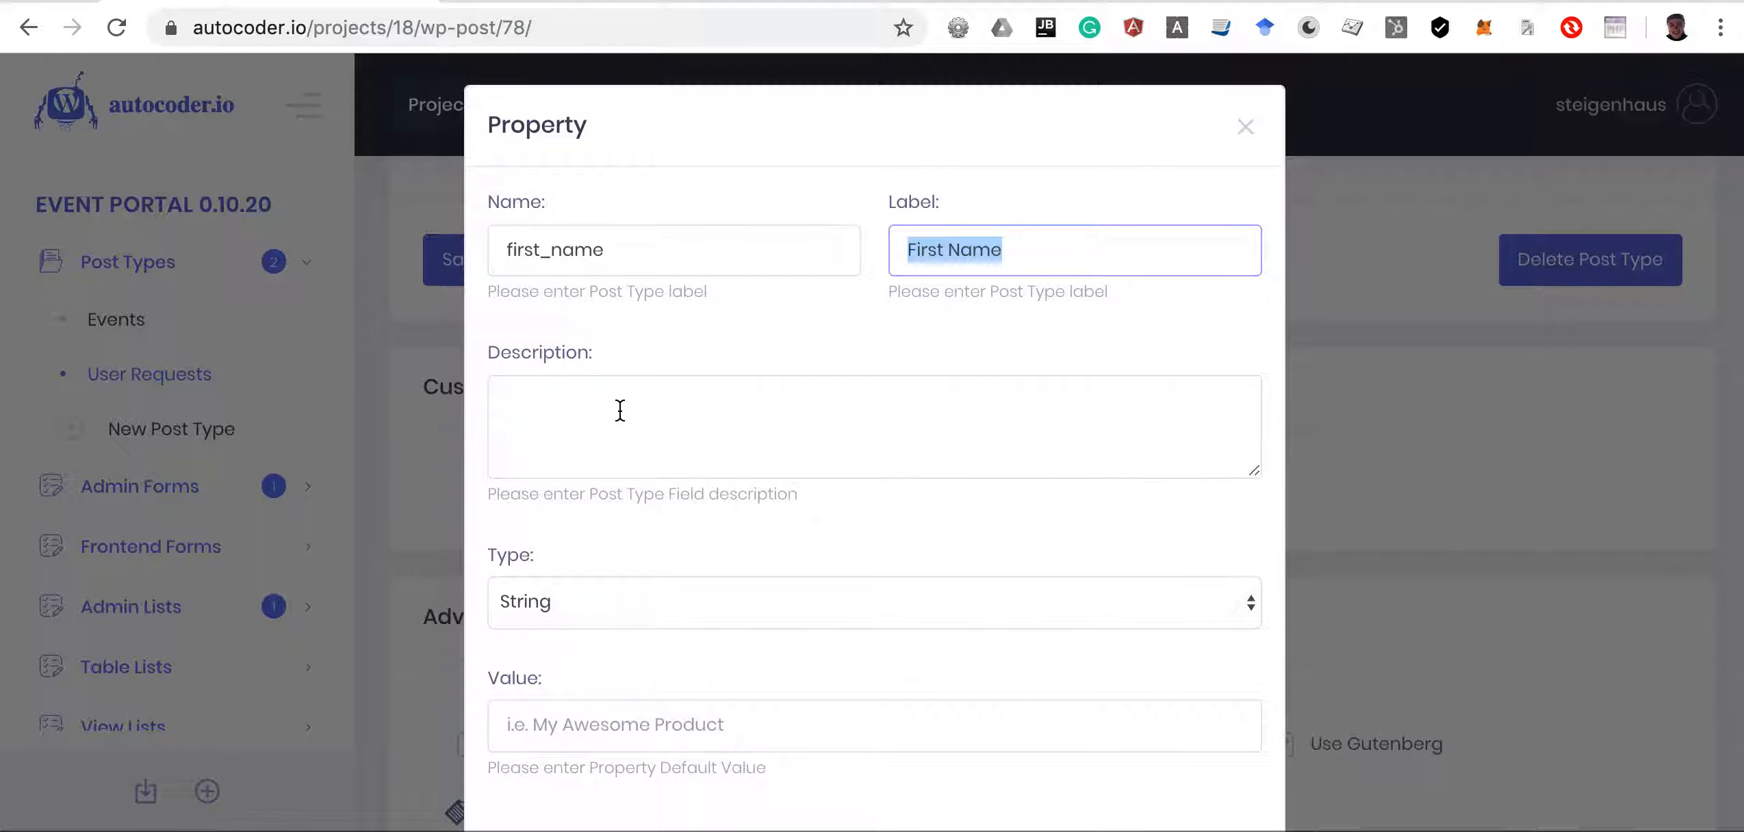
{"action": "scroll", "coordinate": [620, 411], "scroll_direction": "down", "scroll_amount": 3}
{"action": "left_click", "coordinate": [1101, 752]}
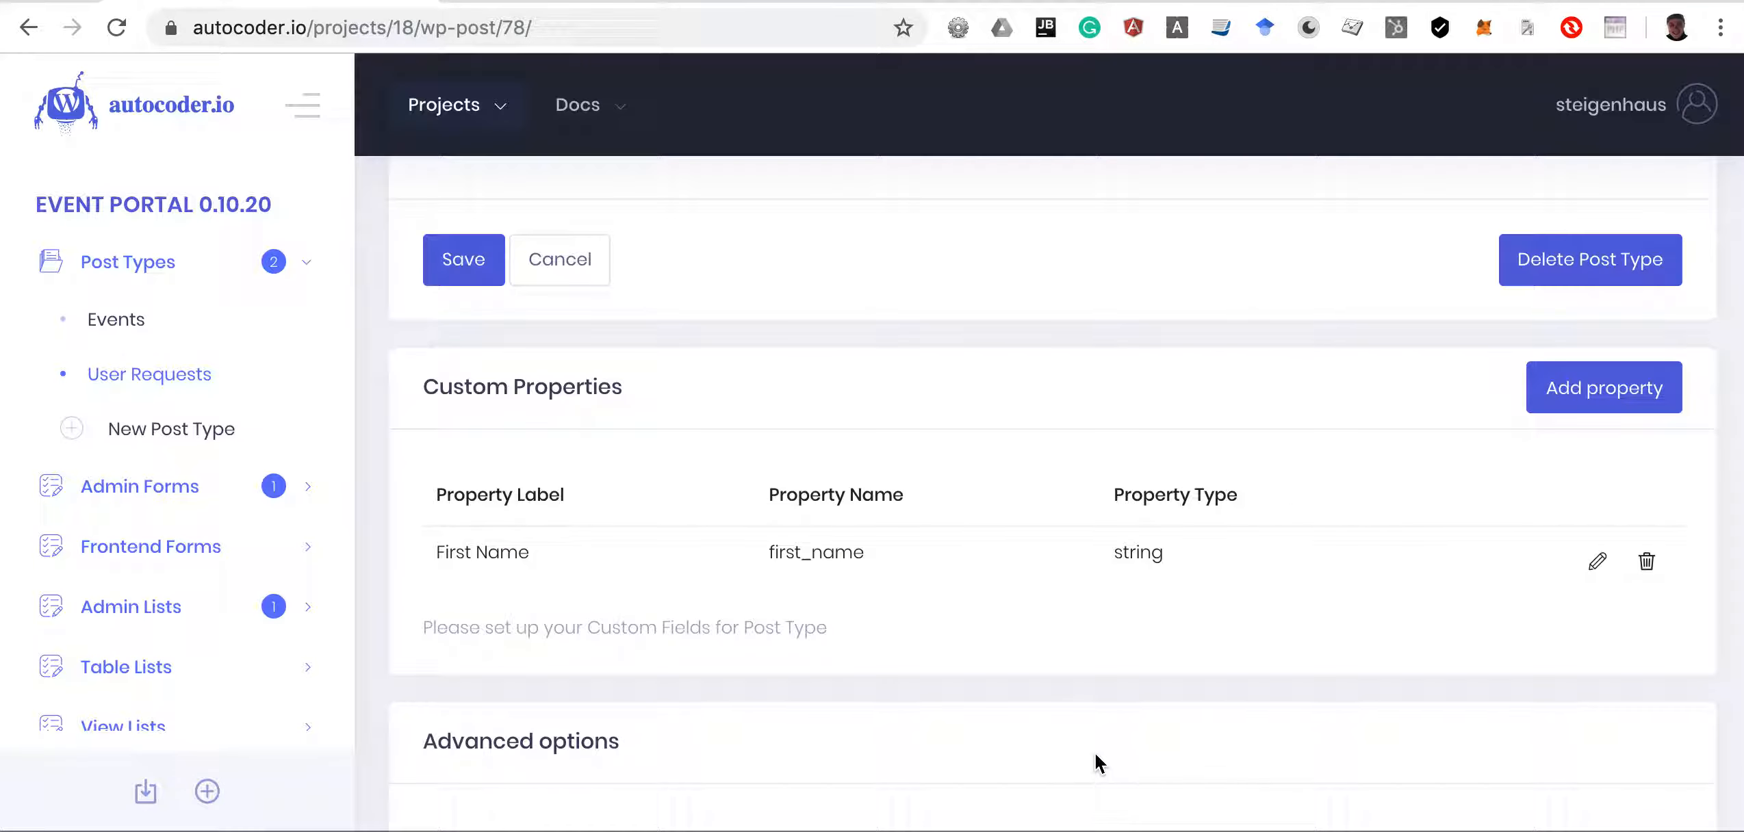
Add a second custom string property named family_name to the User Requests post type and save it
{"action": "left_click", "coordinate": [1601, 388]}
{"action": "type", "text": "family_name"}
{"action": "key", "text": "Tab"}
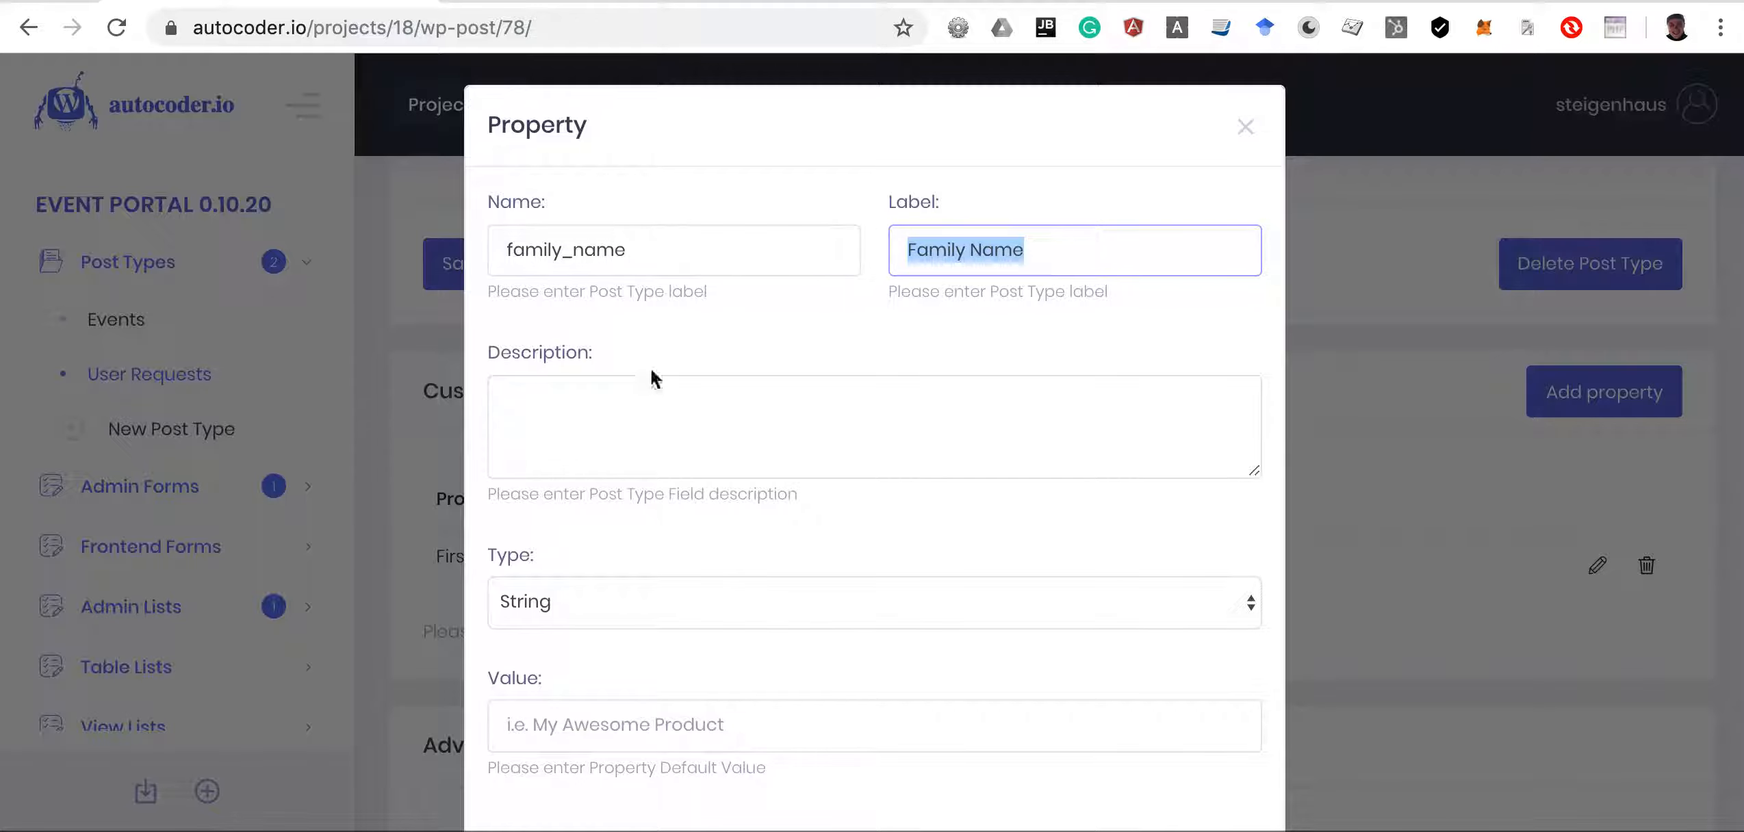
{"action": "scroll", "coordinate": [650, 377], "scroll_direction": "down", "scroll_amount": 3}
{"action": "left_click", "coordinate": [1120, 751]}
Add a custom string property named Email to the User Requests post type and save it
{"action": "left_click", "coordinate": [1591, 389]}
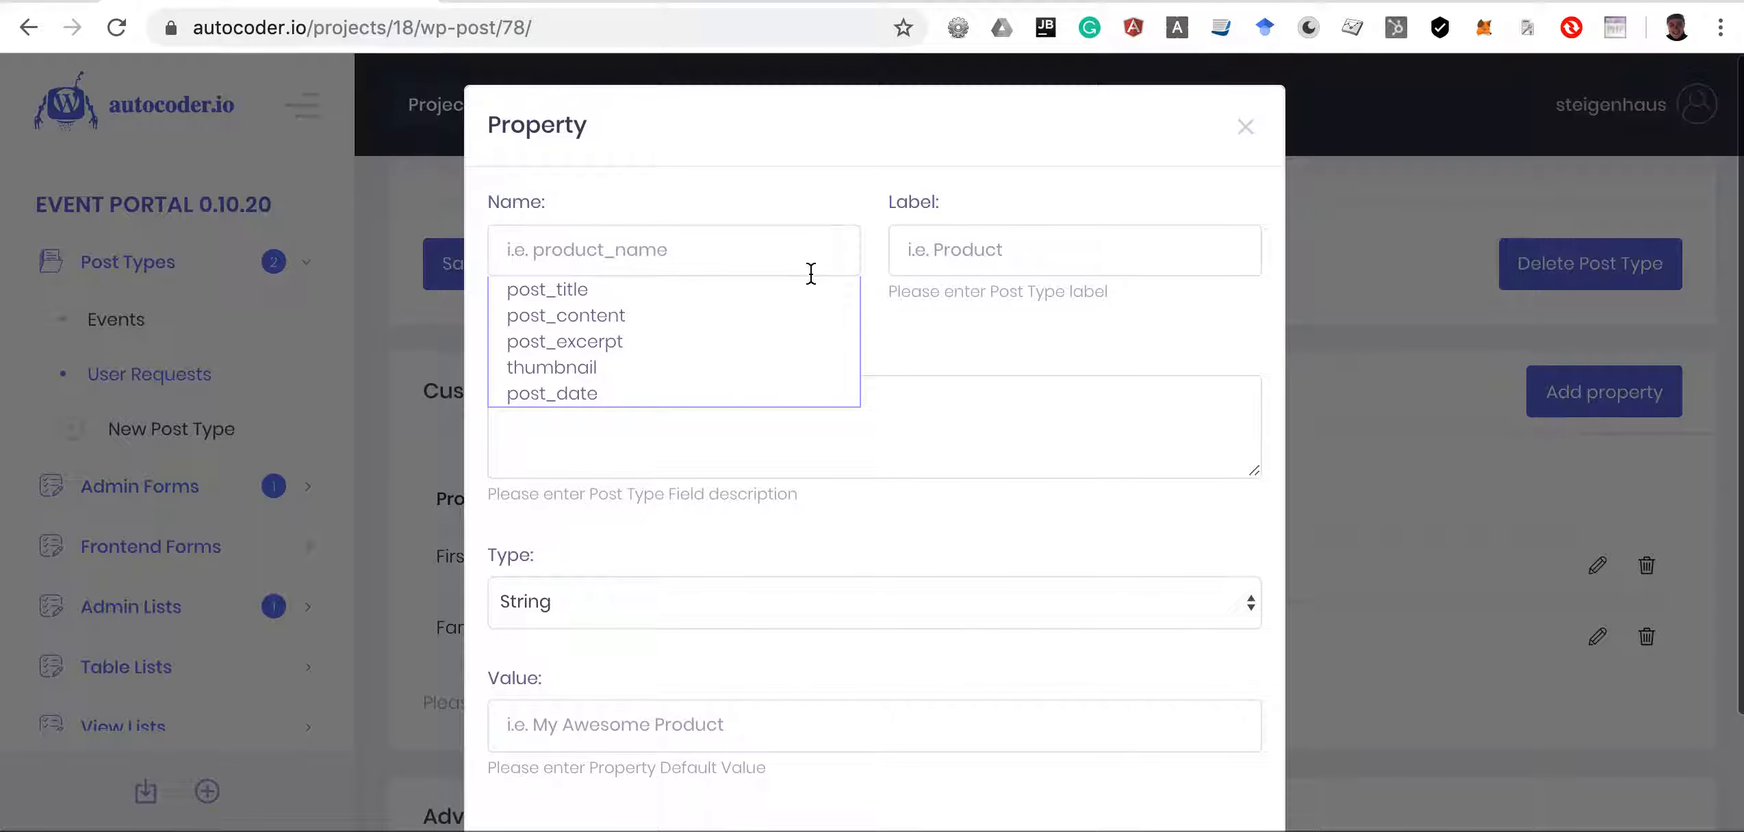
{"action": "type", "text": "Email"}
{"action": "key", "text": "Tab"}
{"action": "scroll", "coordinate": [890, 479], "scroll_direction": "down", "scroll_amount": 2}
{"action": "left_click", "coordinate": [1123, 759]}
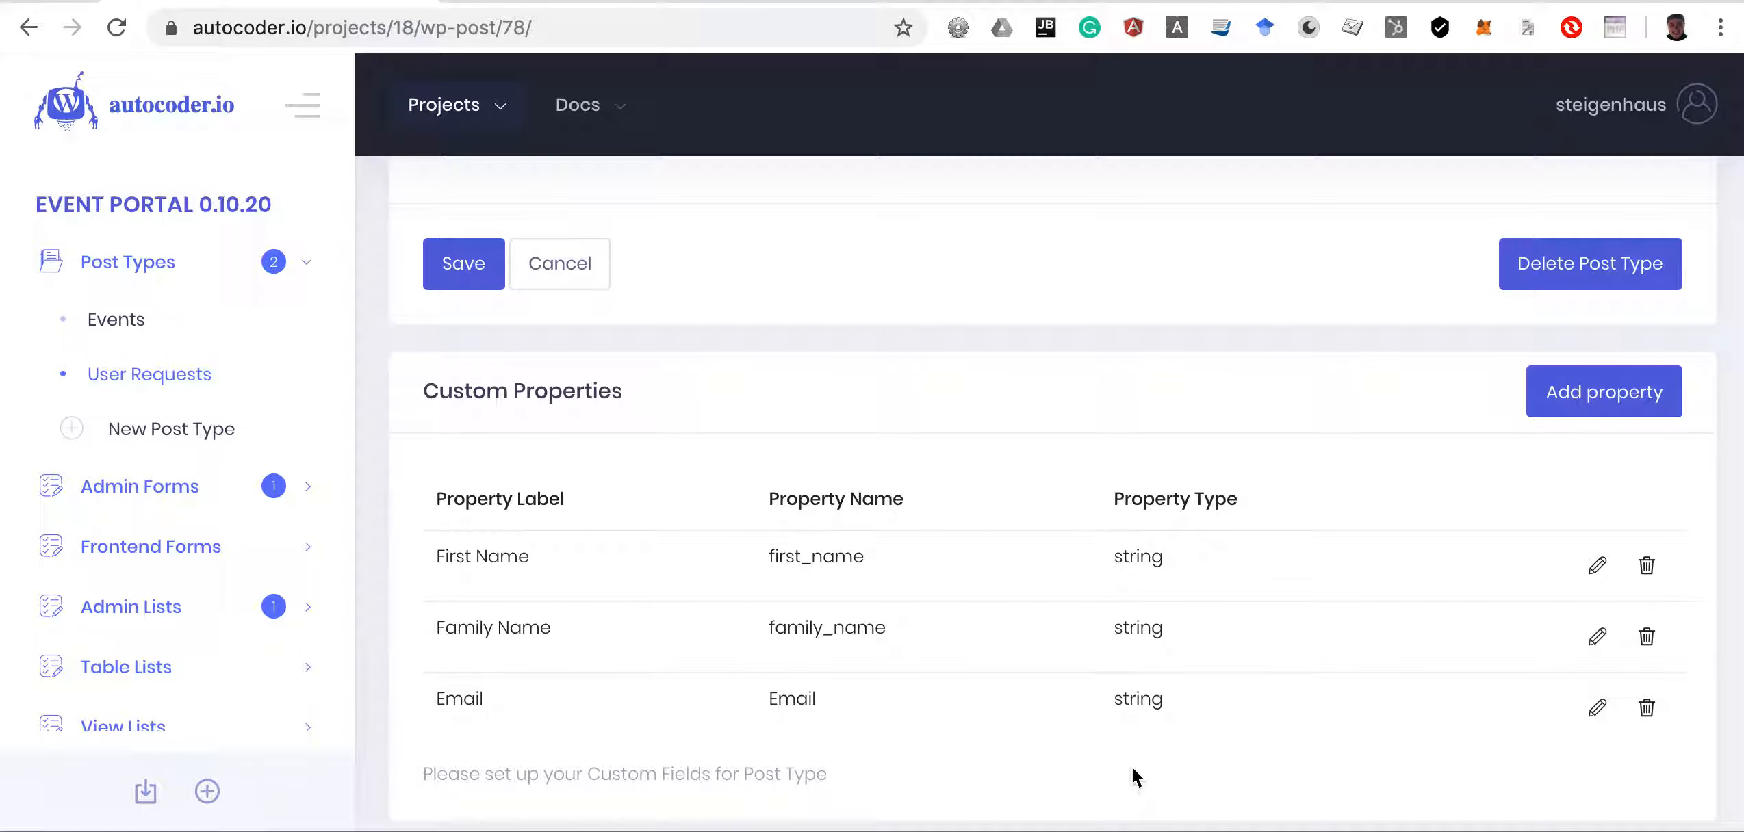
Add a custom string property named Tel to the User Requests post type and save it
{"action": "scroll", "coordinate": [1134, 583], "scroll_direction": "down", "scroll_amount": 1}
{"action": "left_click", "coordinate": [1601, 332]}
{"action": "type", "text": "Te"}
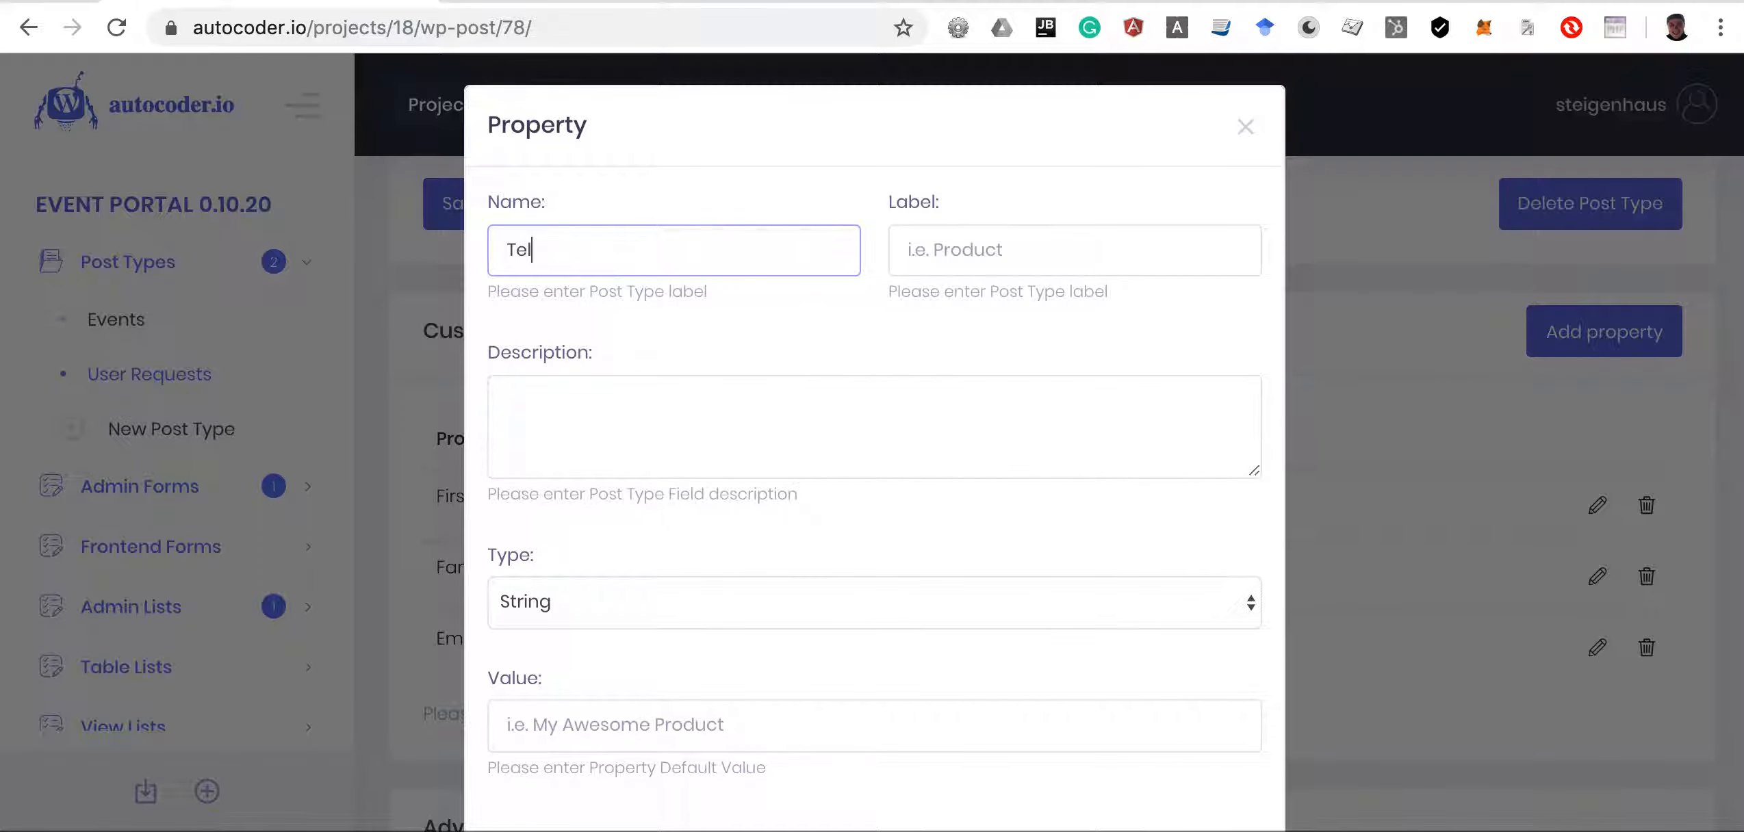
{"action": "type", "text": "l"}
{"action": "scroll", "coordinate": [1115, 752], "scroll_direction": "down", "scroll_amount": 2}
{"action": "left_click", "coordinate": [1115, 753]}
Add a custom string property named Request to the User Requests post type and save it
{"action": "scroll", "coordinate": [1112, 753], "scroll_direction": "down", "scroll_amount": 2}
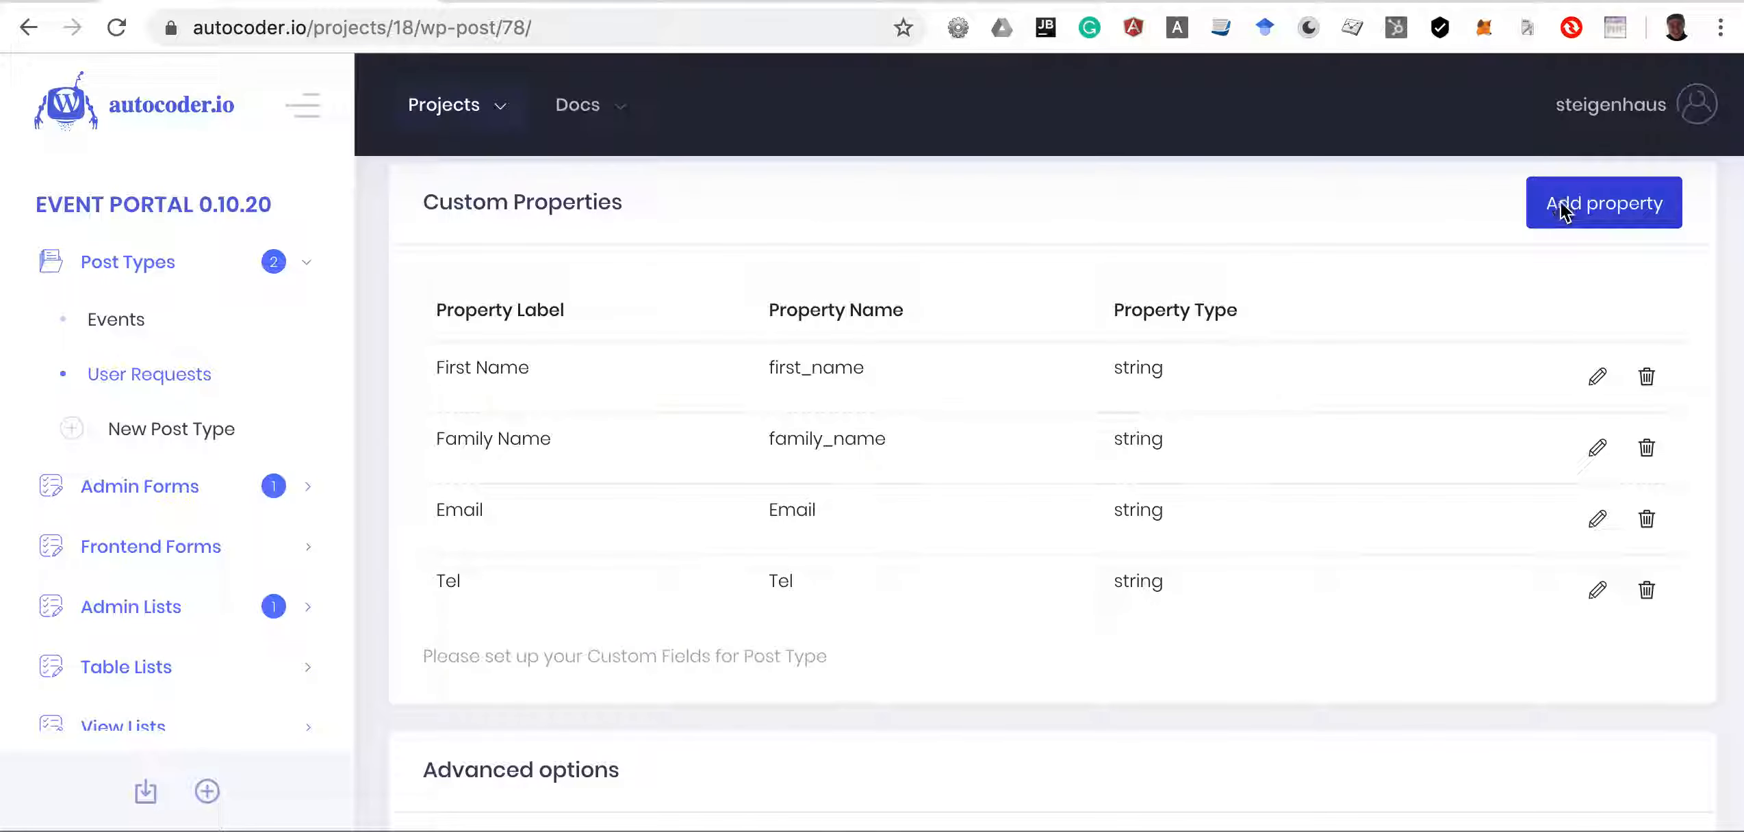
{"action": "left_click", "coordinate": [1563, 209]}
{"action": "type", "text": "Request"}
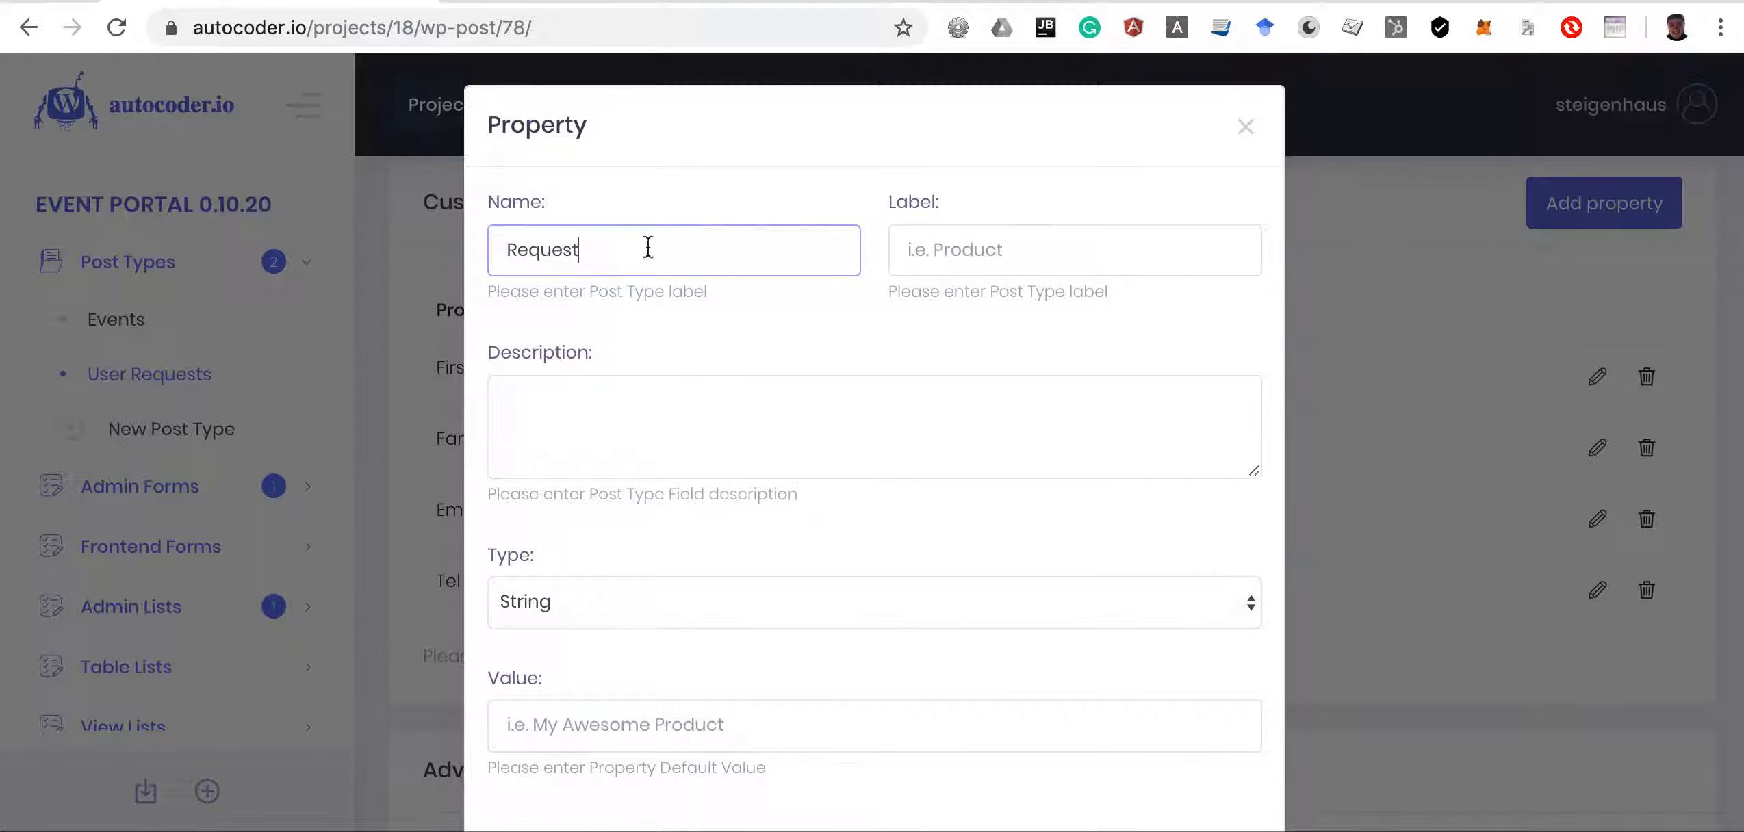
{"action": "scroll", "coordinate": [724, 374], "scroll_direction": "down", "scroll_amount": 2}
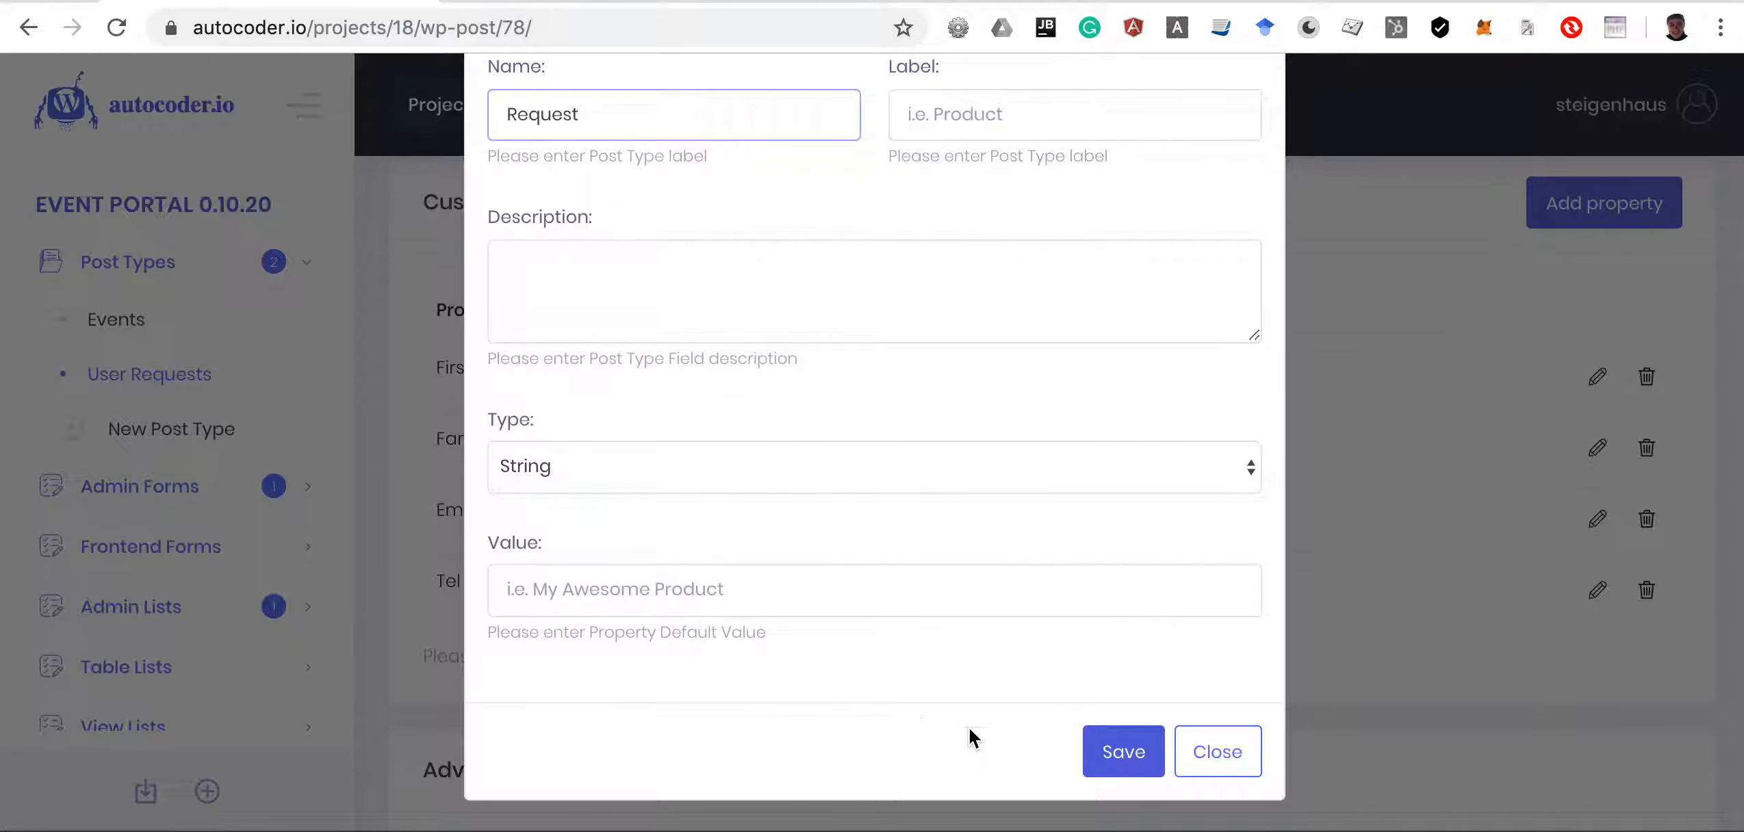
{"action": "left_click", "coordinate": [1108, 753]}
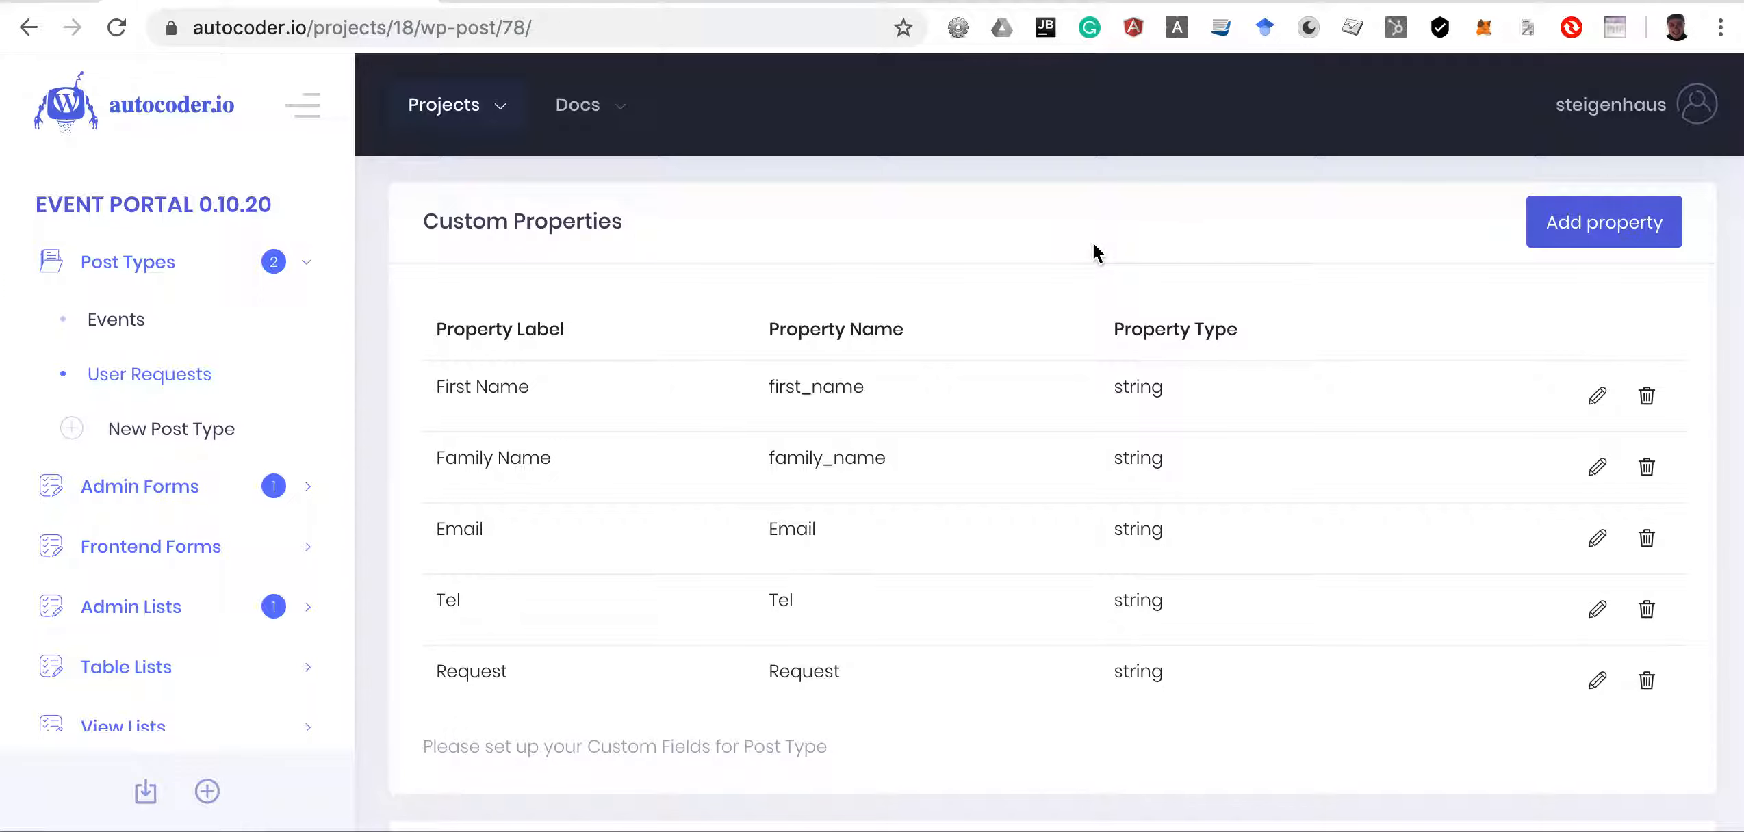
Change the User Requests post type's icon to dashicons-welcome-edit-page in the advanced options
{"action": "scroll", "coordinate": [648, 681], "scroll_direction": "down", "scroll_amount": 5}
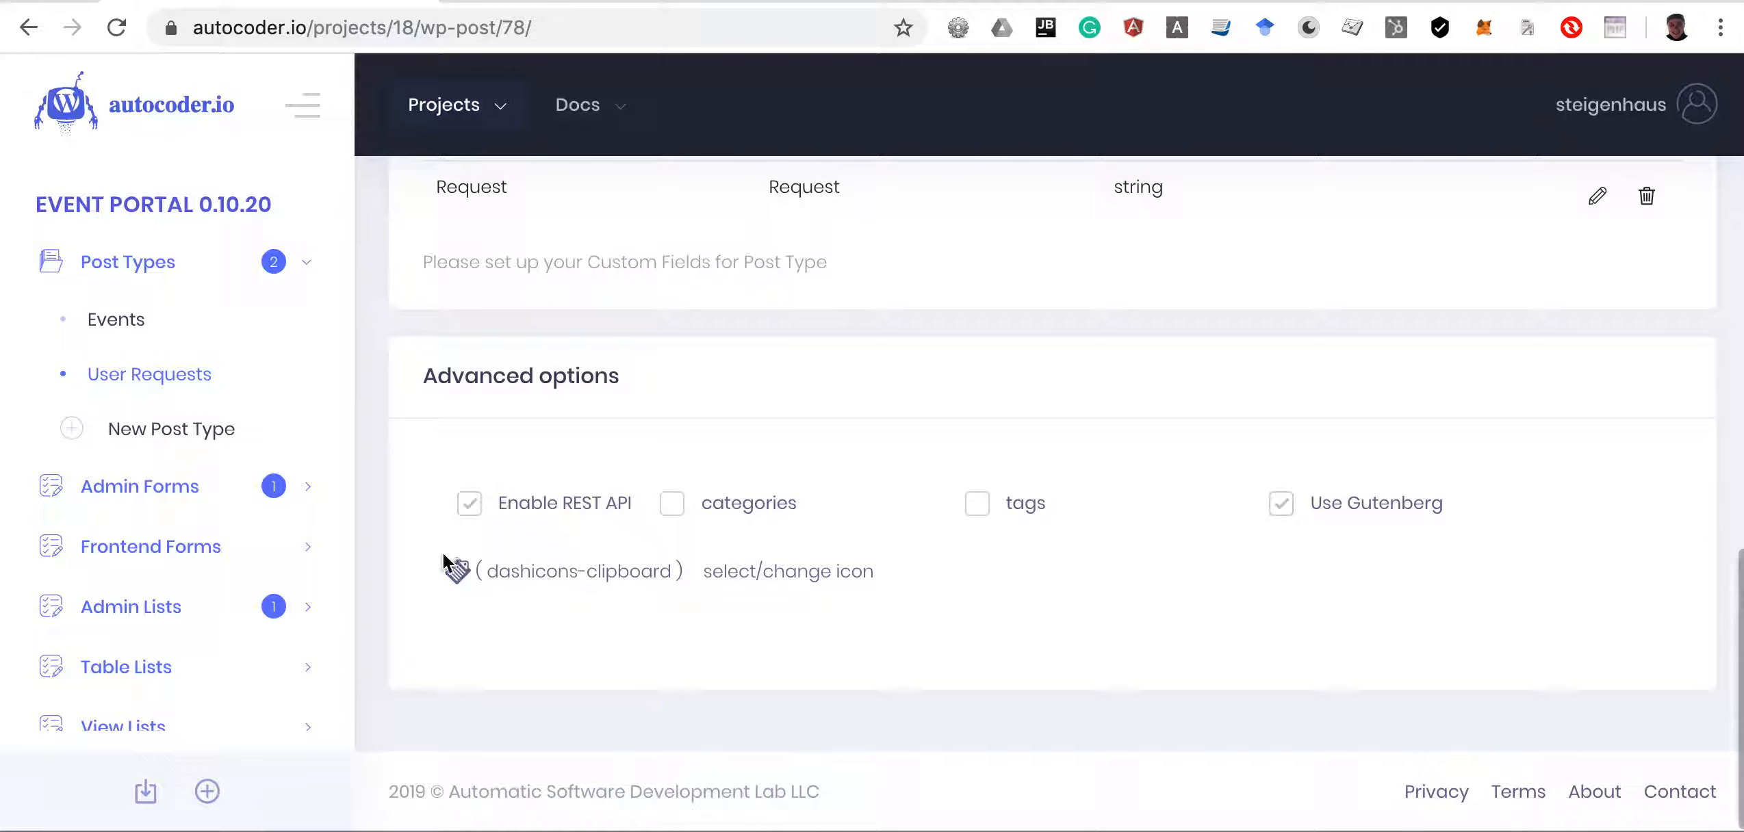
{"action": "left_click", "coordinate": [809, 578]}
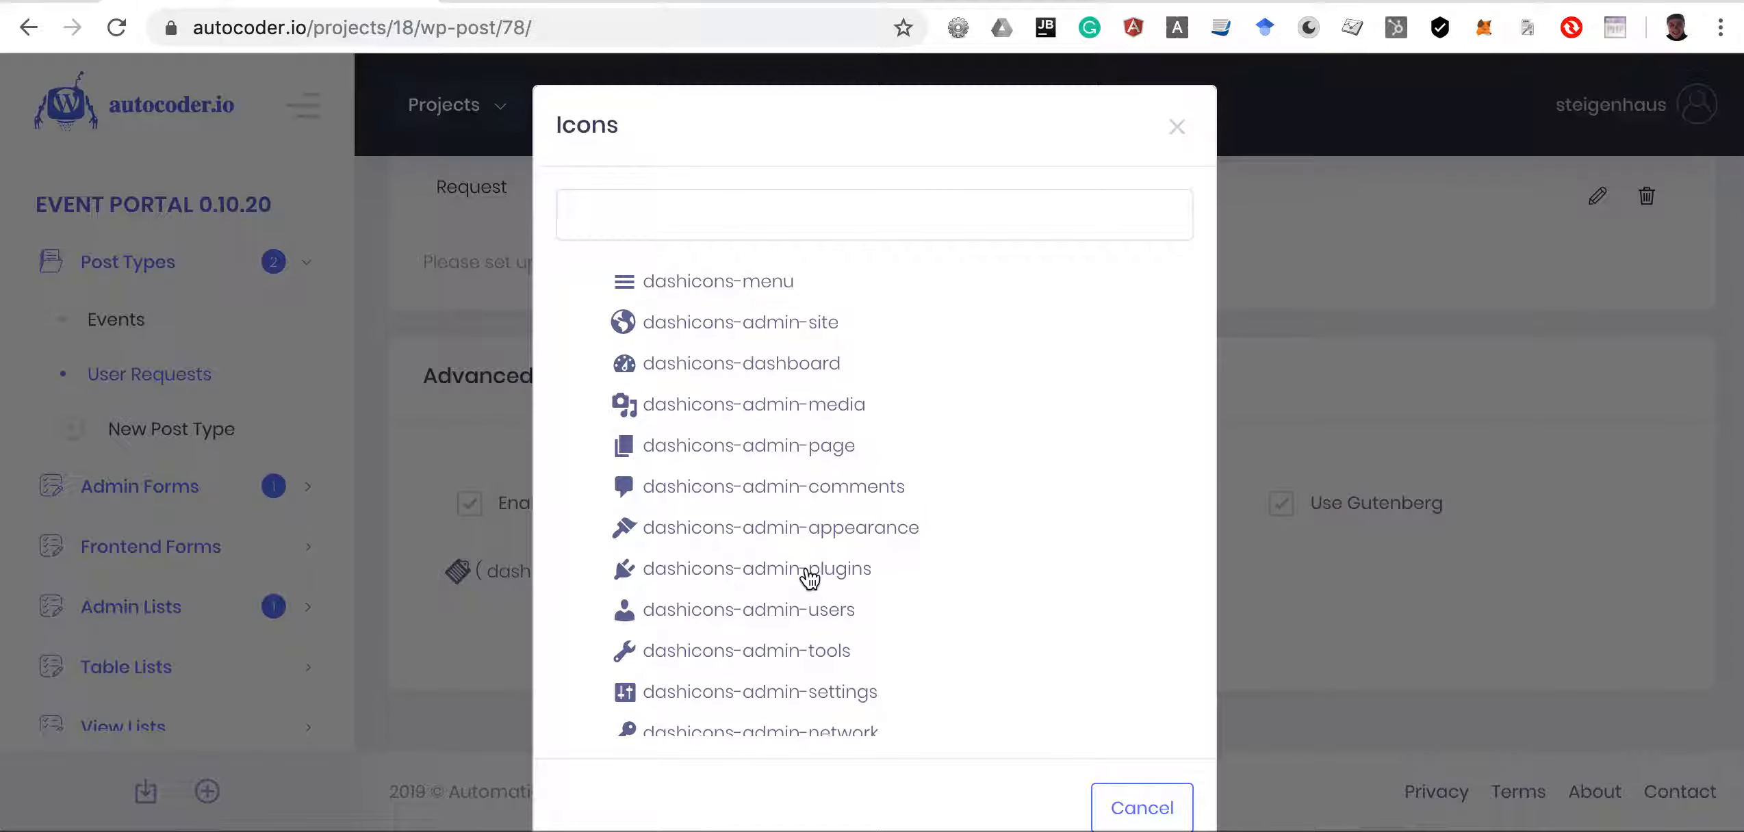
{"action": "scroll", "coordinate": [717, 451], "scroll_direction": "down", "scroll_amount": 5}
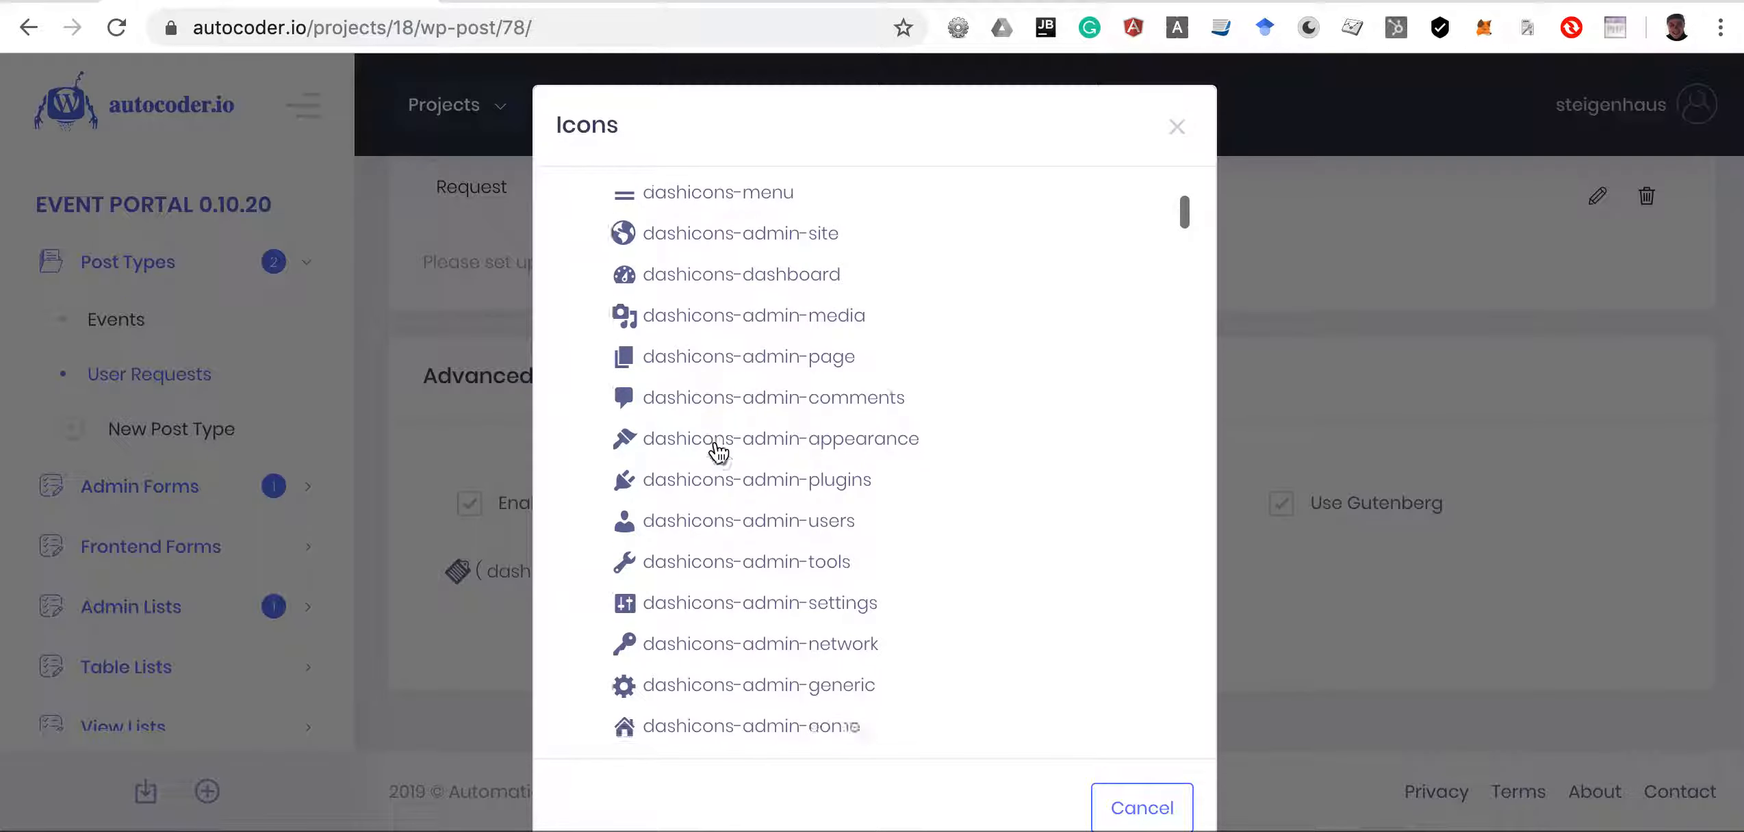
{"action": "scroll", "coordinate": [718, 451], "scroll_direction": "down", "scroll_amount": 5}
{"action": "left_click", "coordinate": [712, 373]}
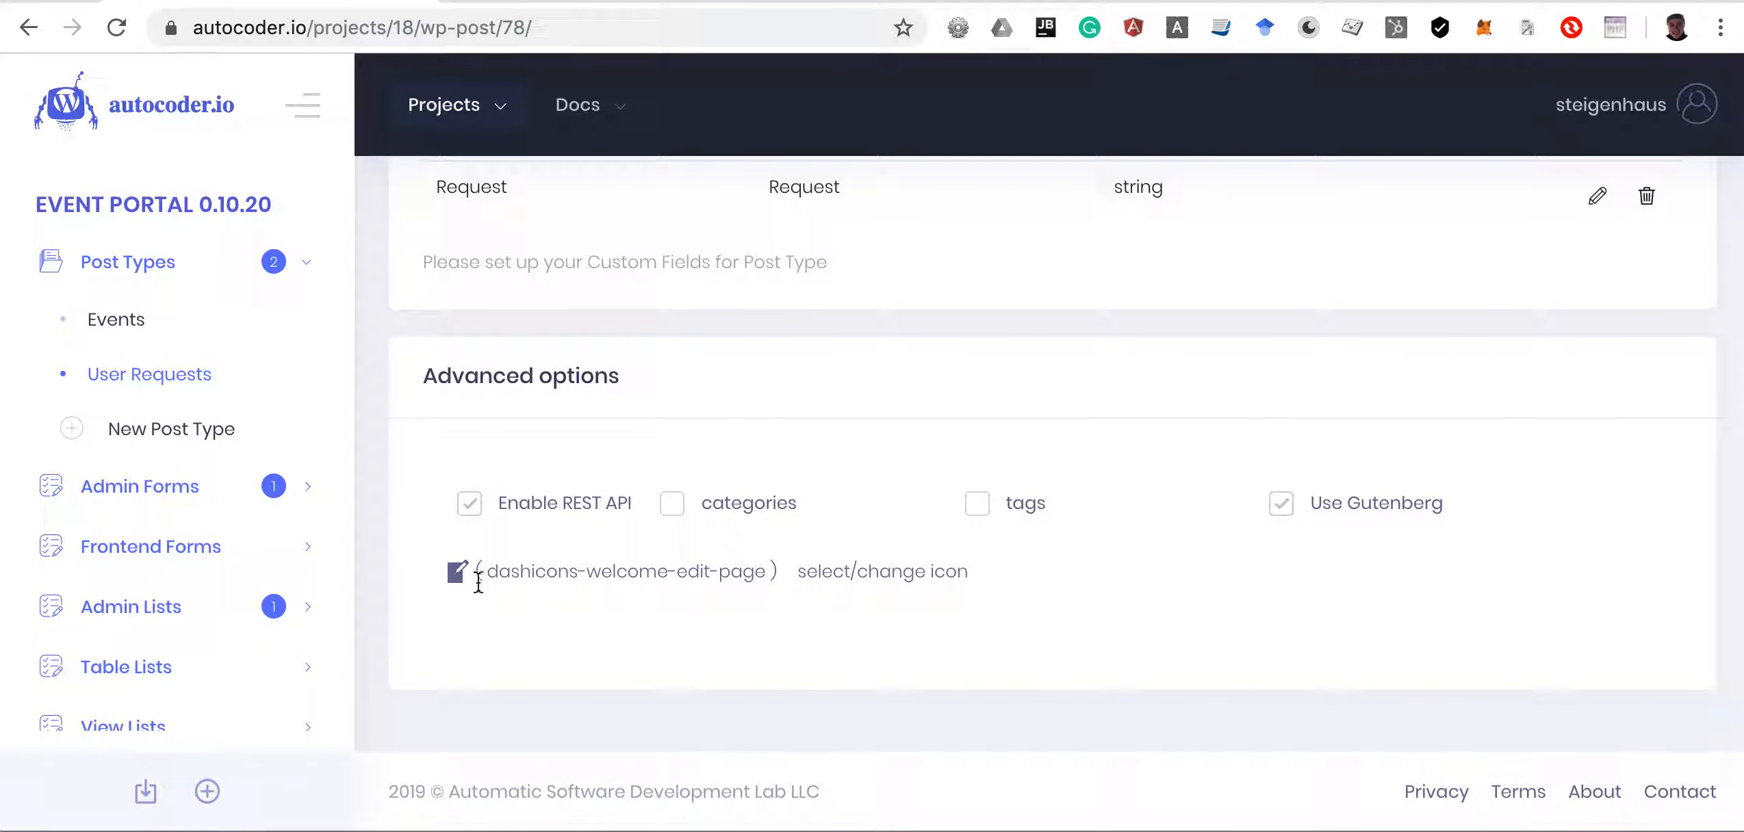
Create a new admin list for the Req post type, keeping the suggested name and label
{"action": "scroll", "coordinate": [592, 583], "scroll_direction": "up", "scroll_amount": 2}
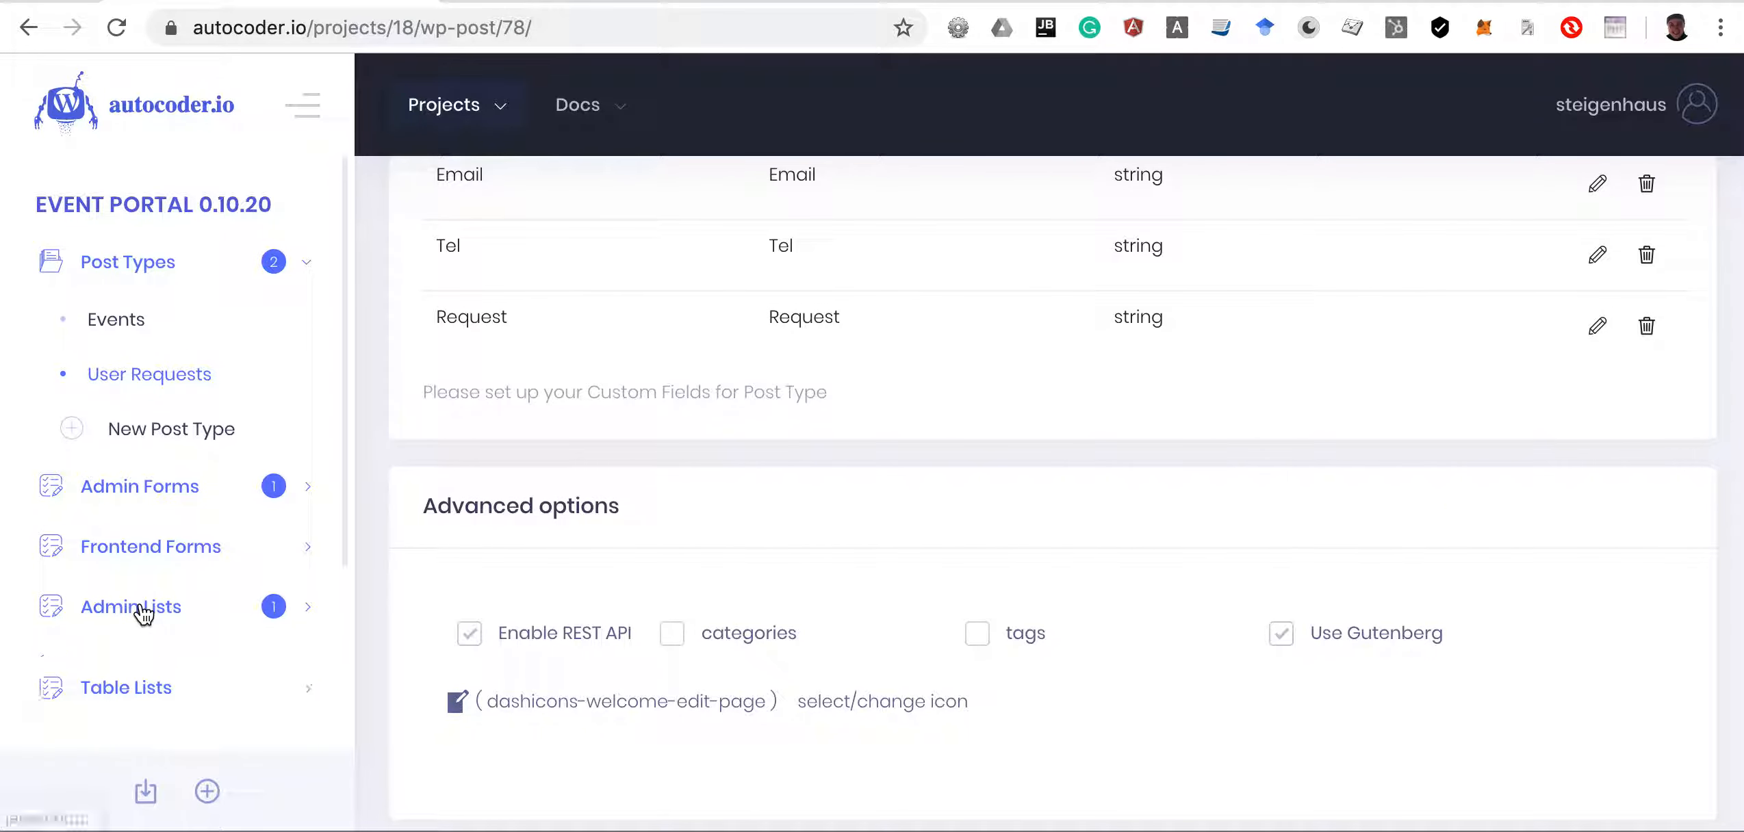
{"action": "left_click", "coordinate": [140, 609]}
{"action": "scroll", "coordinate": [140, 609], "scroll_direction": "down", "scroll_amount": 3}
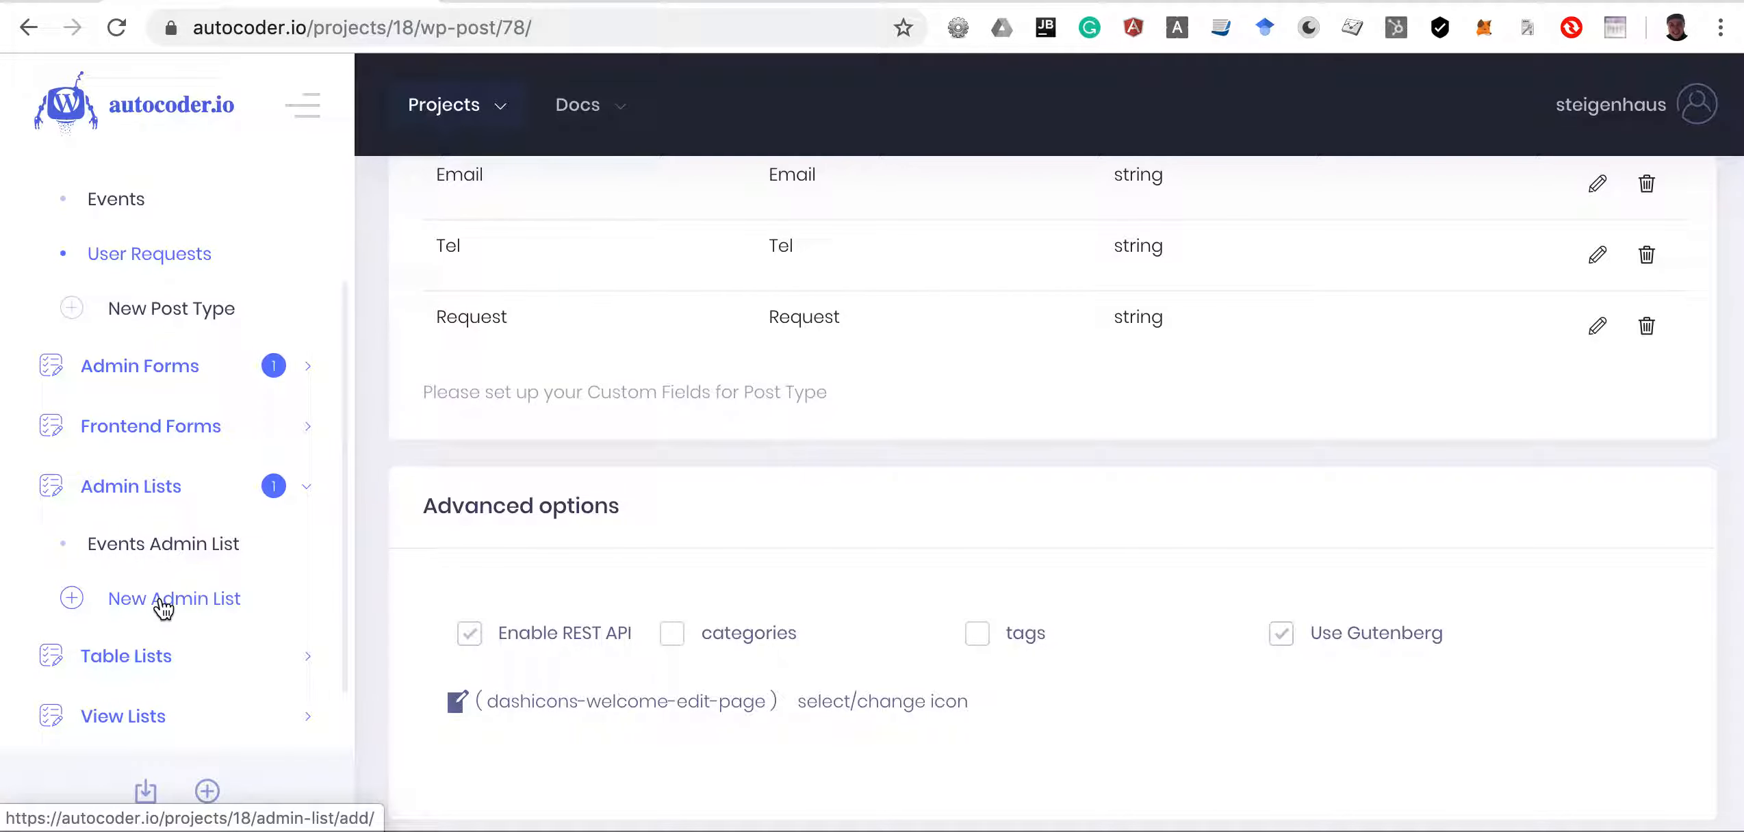
{"action": "left_click", "coordinate": [199, 600]}
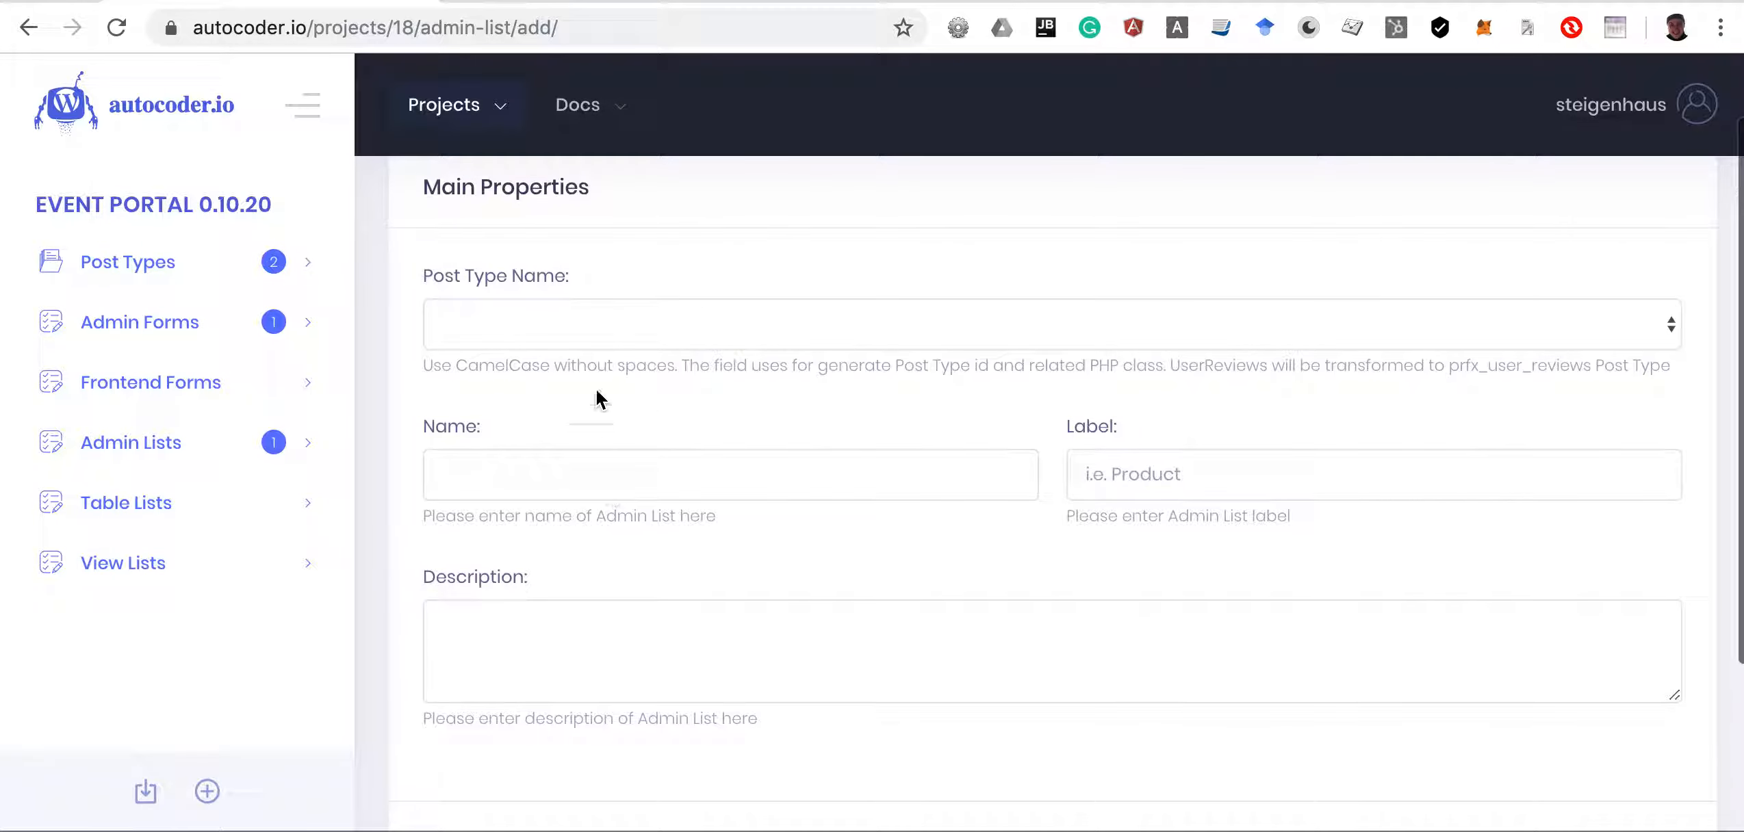
{"action": "left_click", "coordinate": [594, 323]}
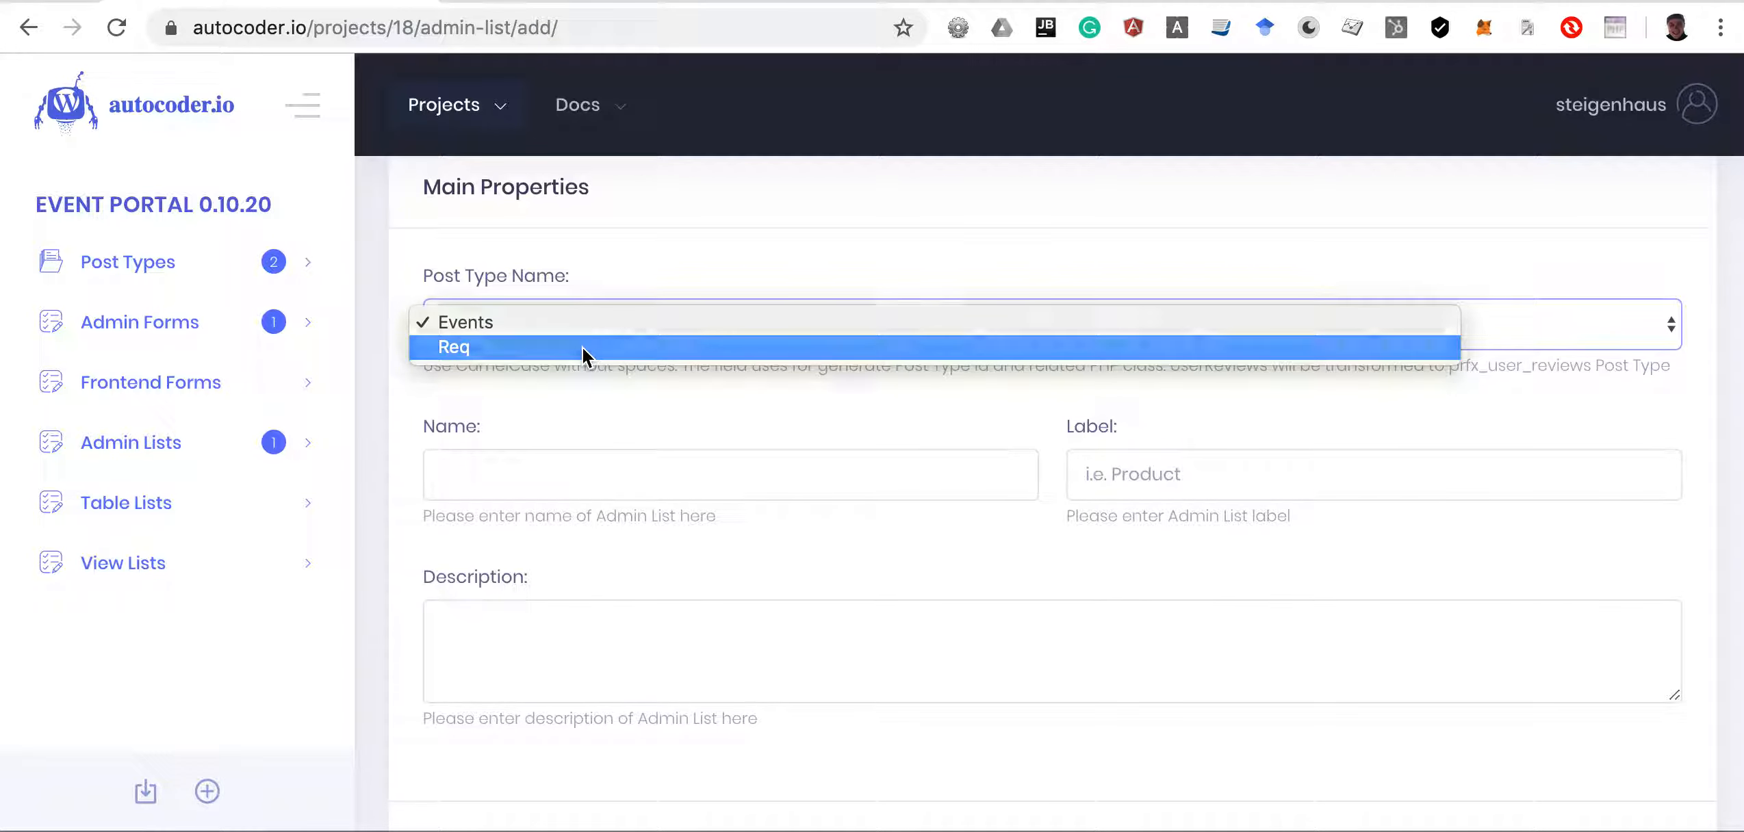
{"action": "left_click", "coordinate": [584, 348]}
{"action": "scroll", "coordinate": [581, 387], "scroll_direction": "down", "scroll_amount": 2}
{"action": "scroll", "coordinate": [584, 554], "scroll_direction": "down", "scroll_amount": 2}
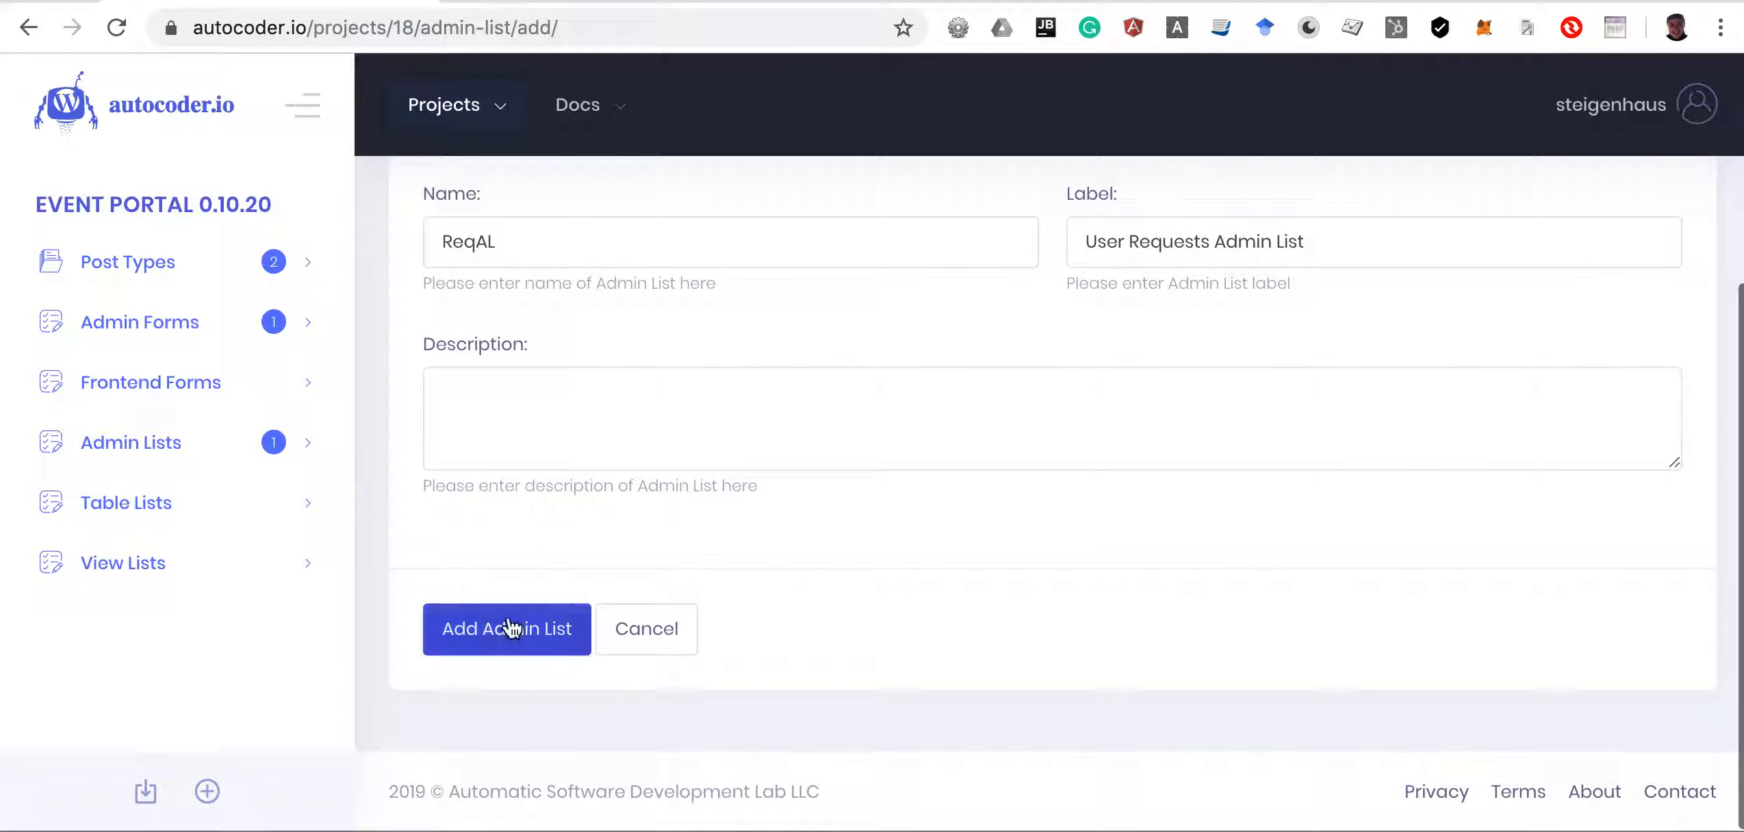
{"action": "left_click", "coordinate": [510, 630]}
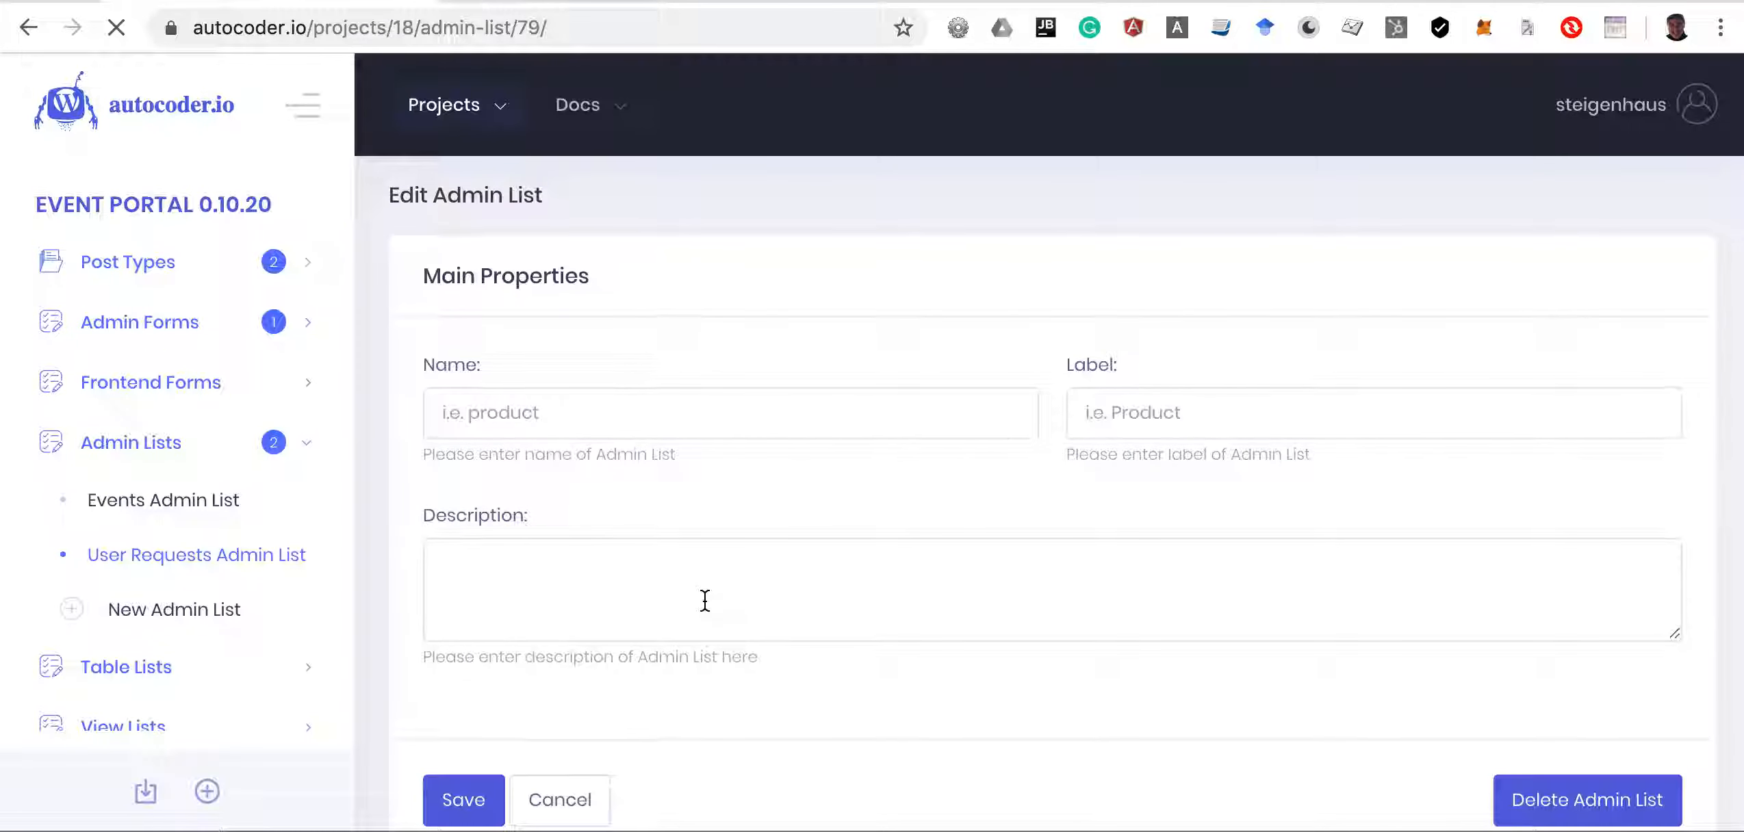
Add a custom column for first_name to the User Requests admin list, set to Link to Card
{"action": "scroll", "coordinate": [705, 602], "scroll_direction": "down", "scroll_amount": 5}
{"action": "left_click", "coordinate": [1015, 638]}
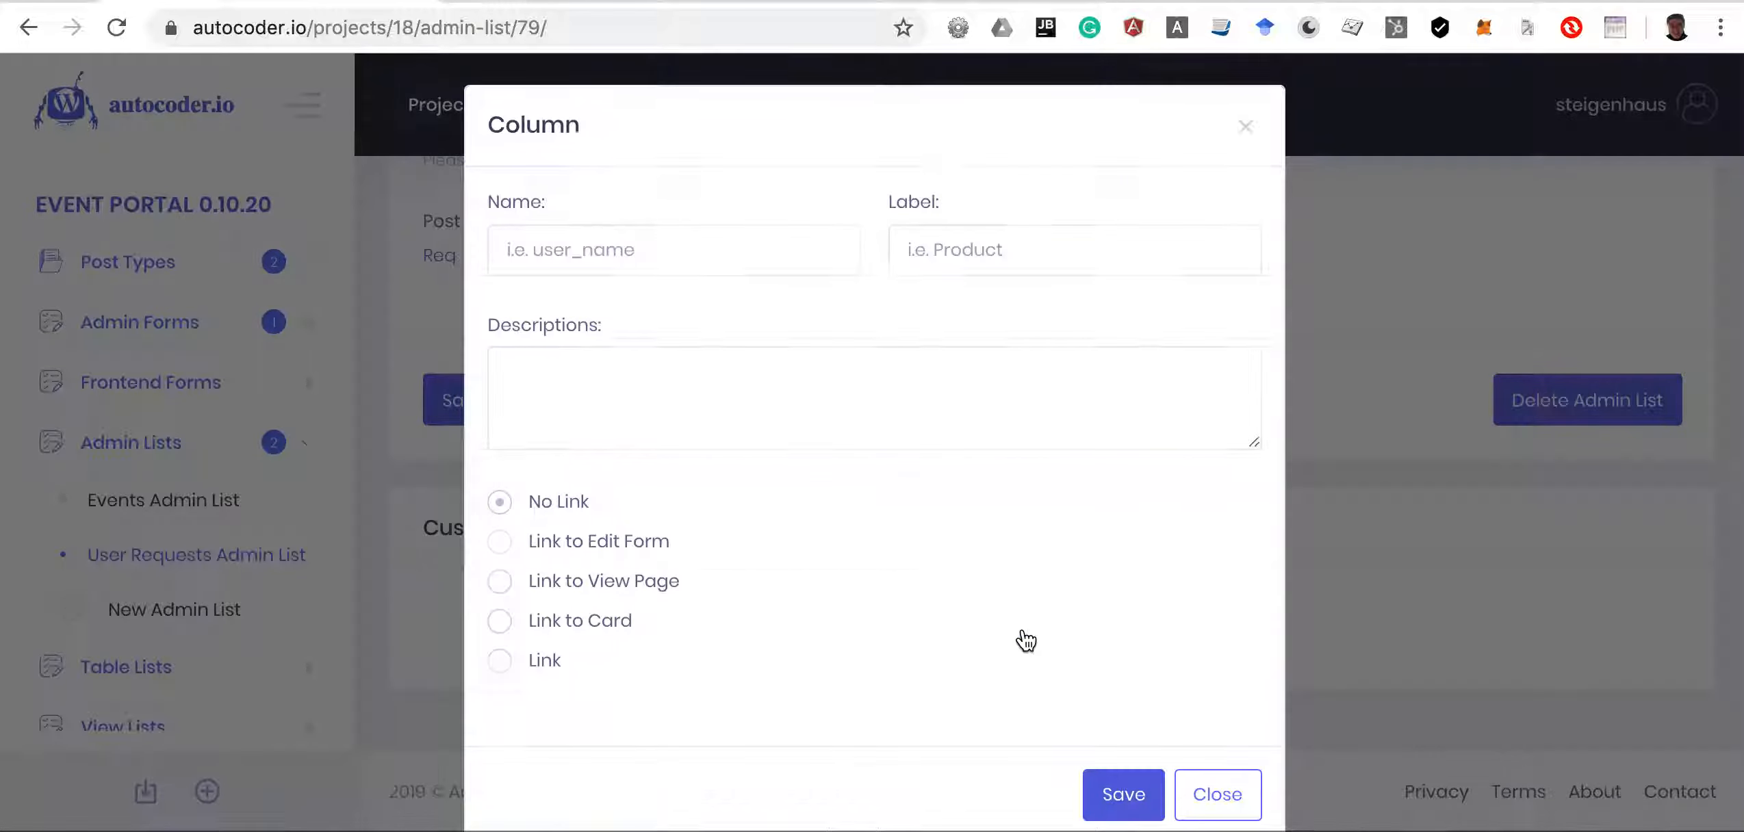
{"action": "left_click", "coordinate": [562, 258]}
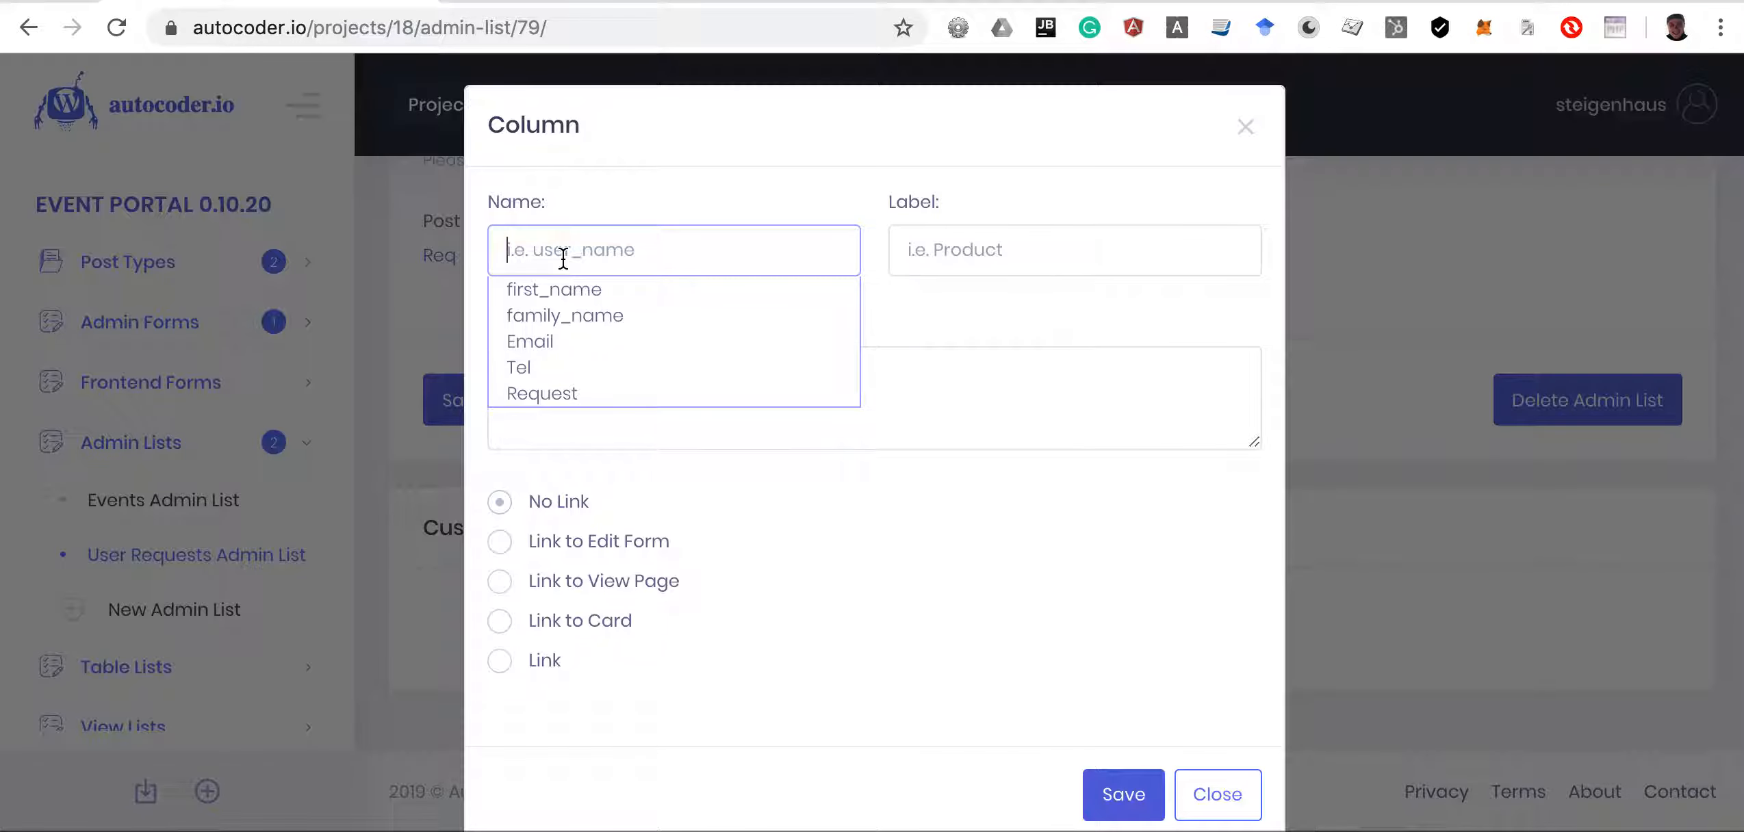
{"action": "left_click", "coordinate": [566, 296]}
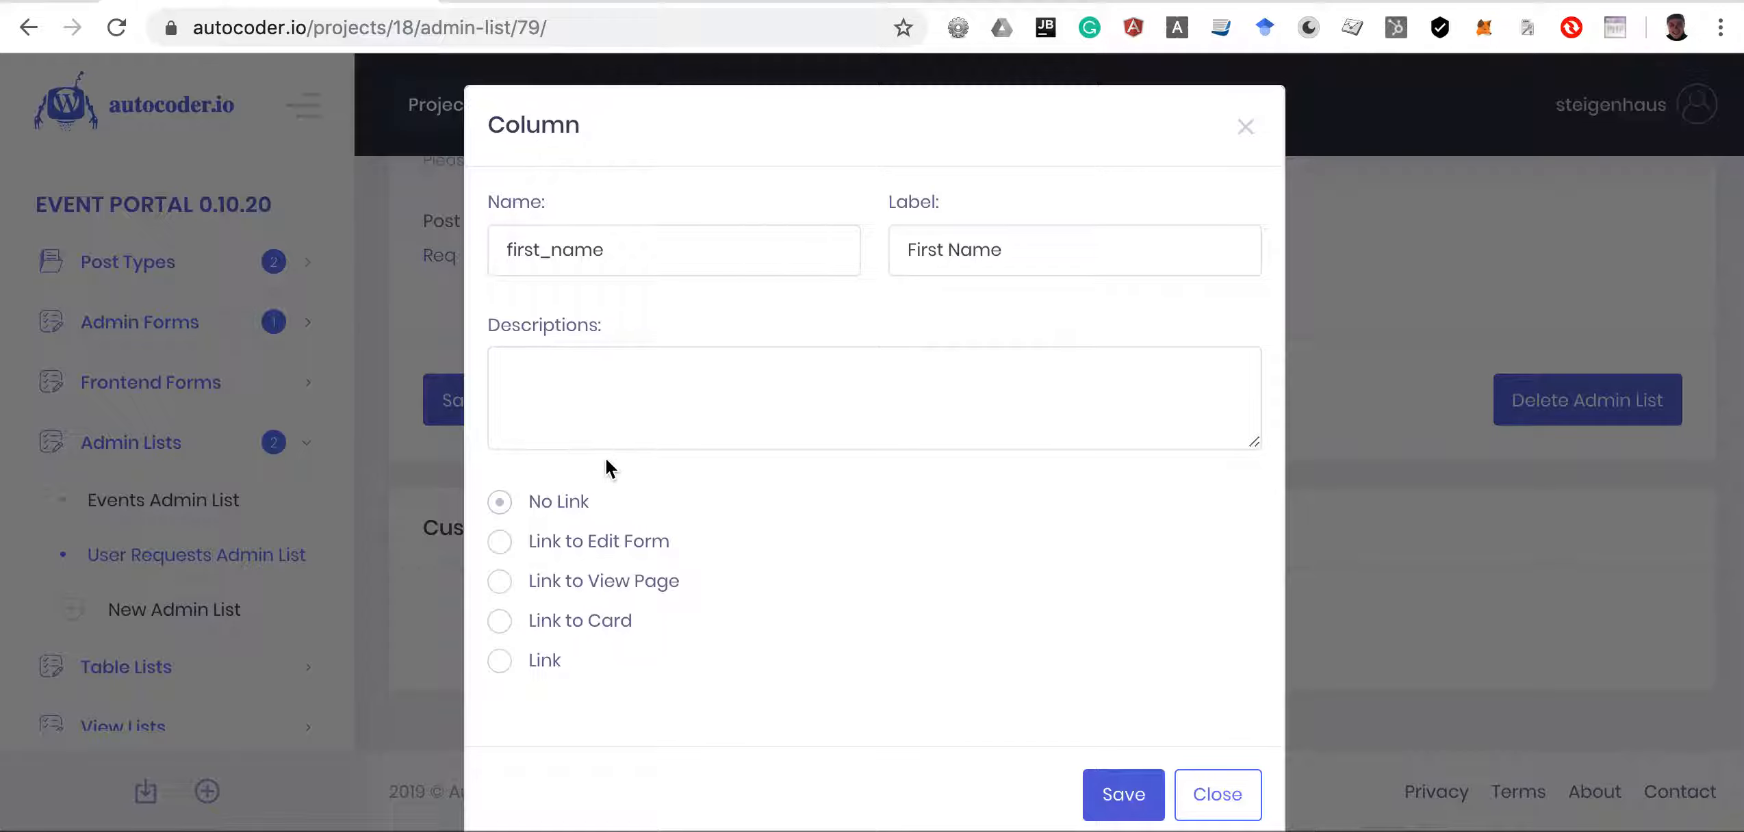
{"action": "left_click", "coordinate": [501, 622]}
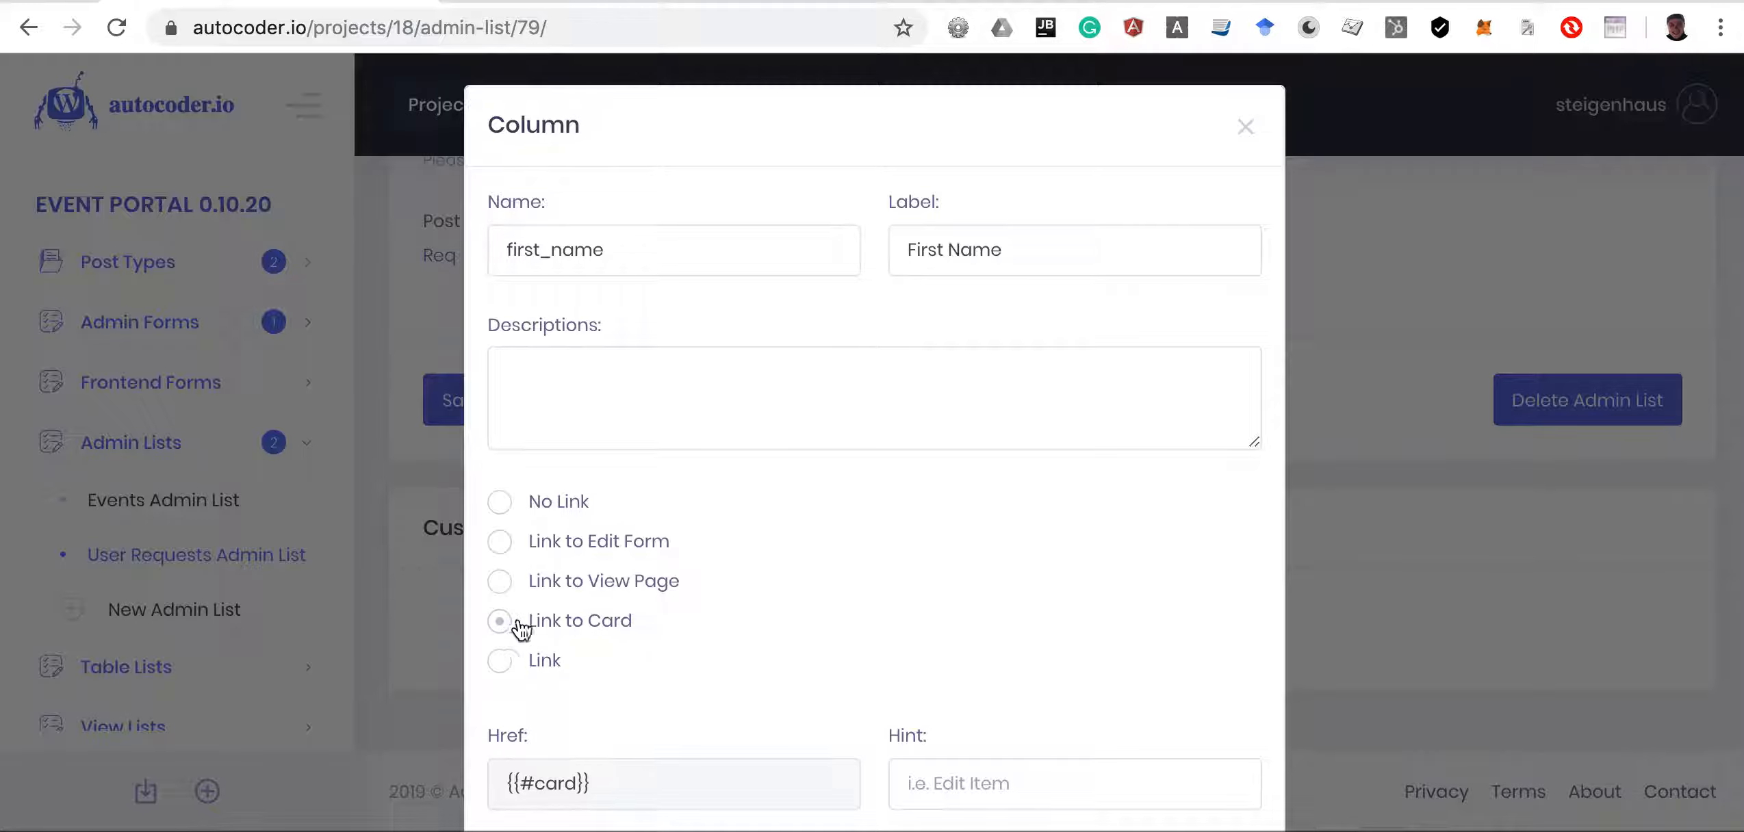
{"action": "scroll", "coordinate": [561, 626], "scroll_direction": "down", "scroll_amount": 3}
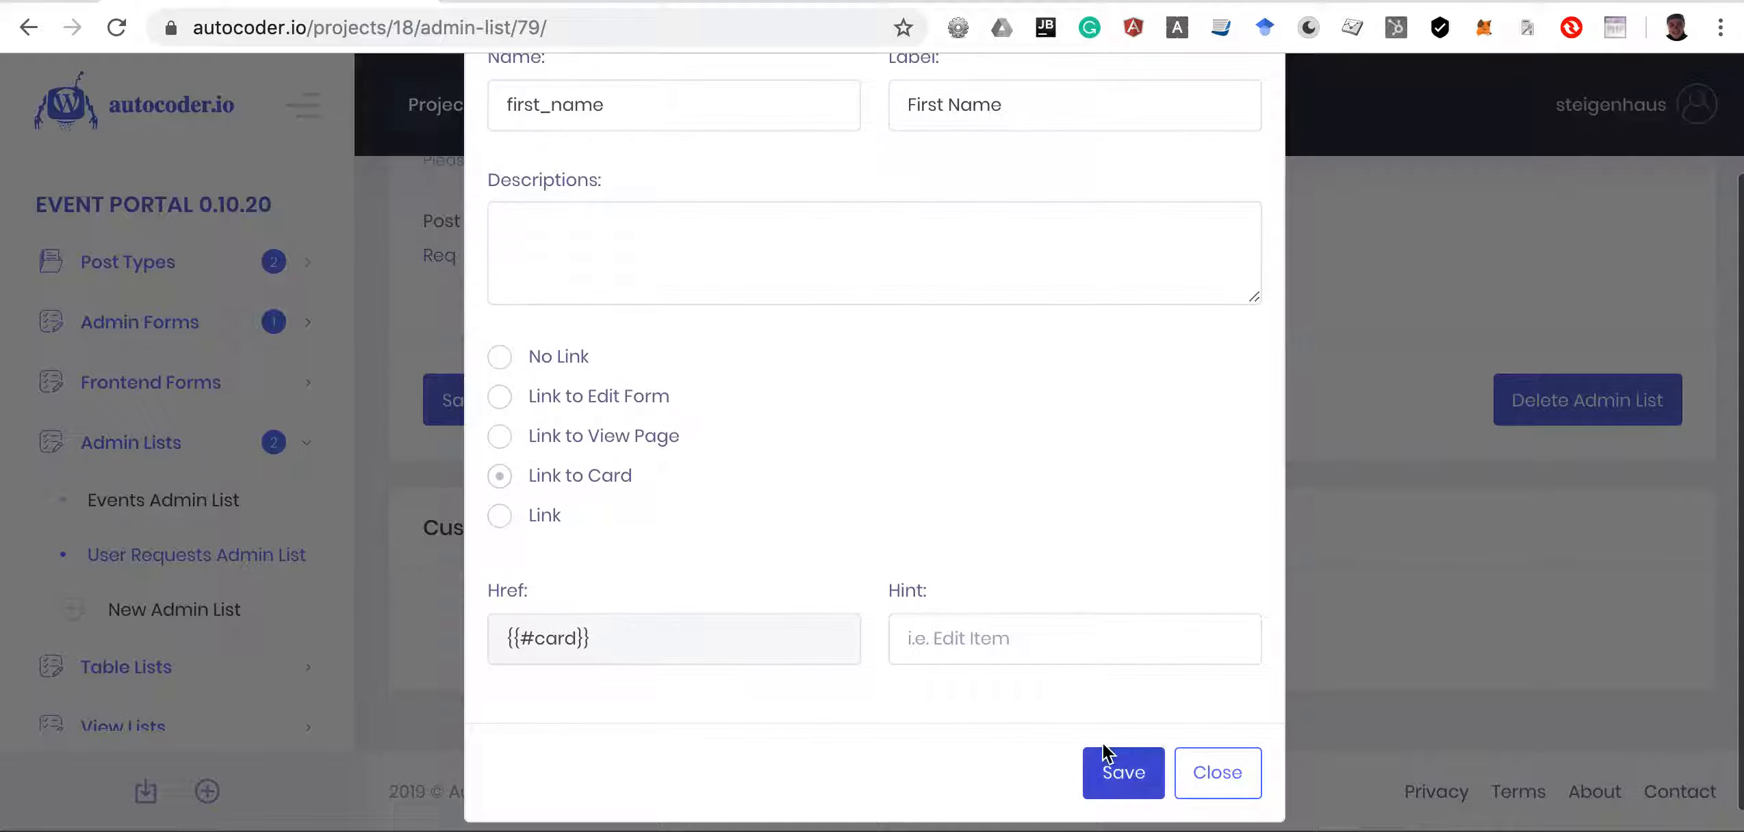
{"action": "left_click", "coordinate": [1122, 772]}
Add a custom column for family_name to the User Requests admin list, set to Link to Card
{"action": "scroll", "coordinate": [748, 505], "scroll_direction": "down", "scroll_amount": 2}
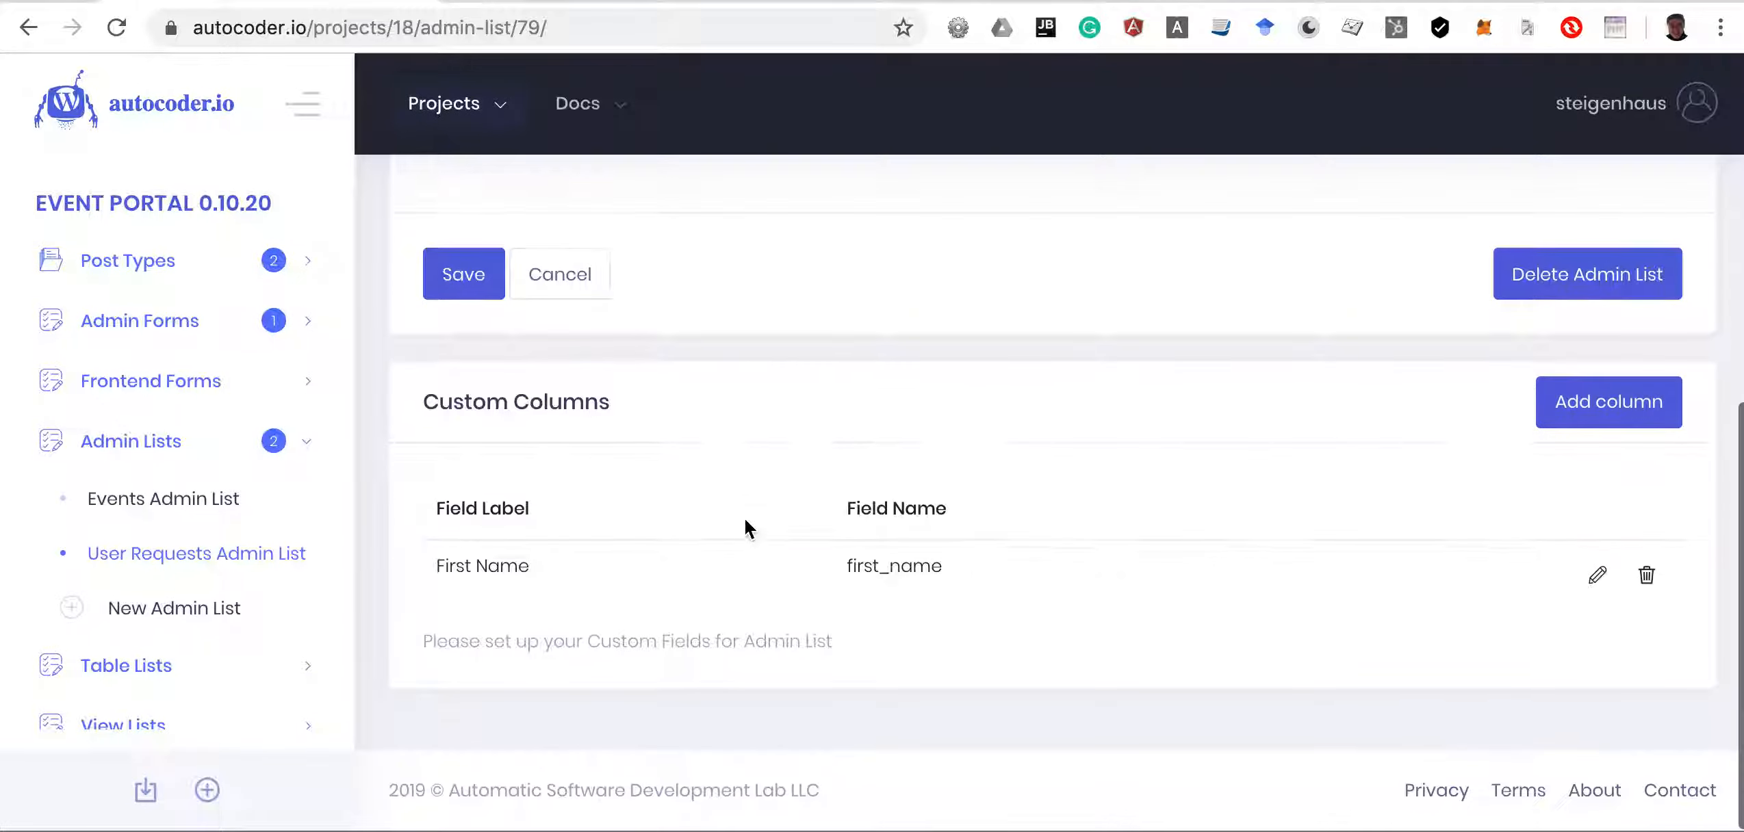
{"action": "left_click", "coordinate": [1566, 405]}
{"action": "left_click", "coordinate": [538, 248]}
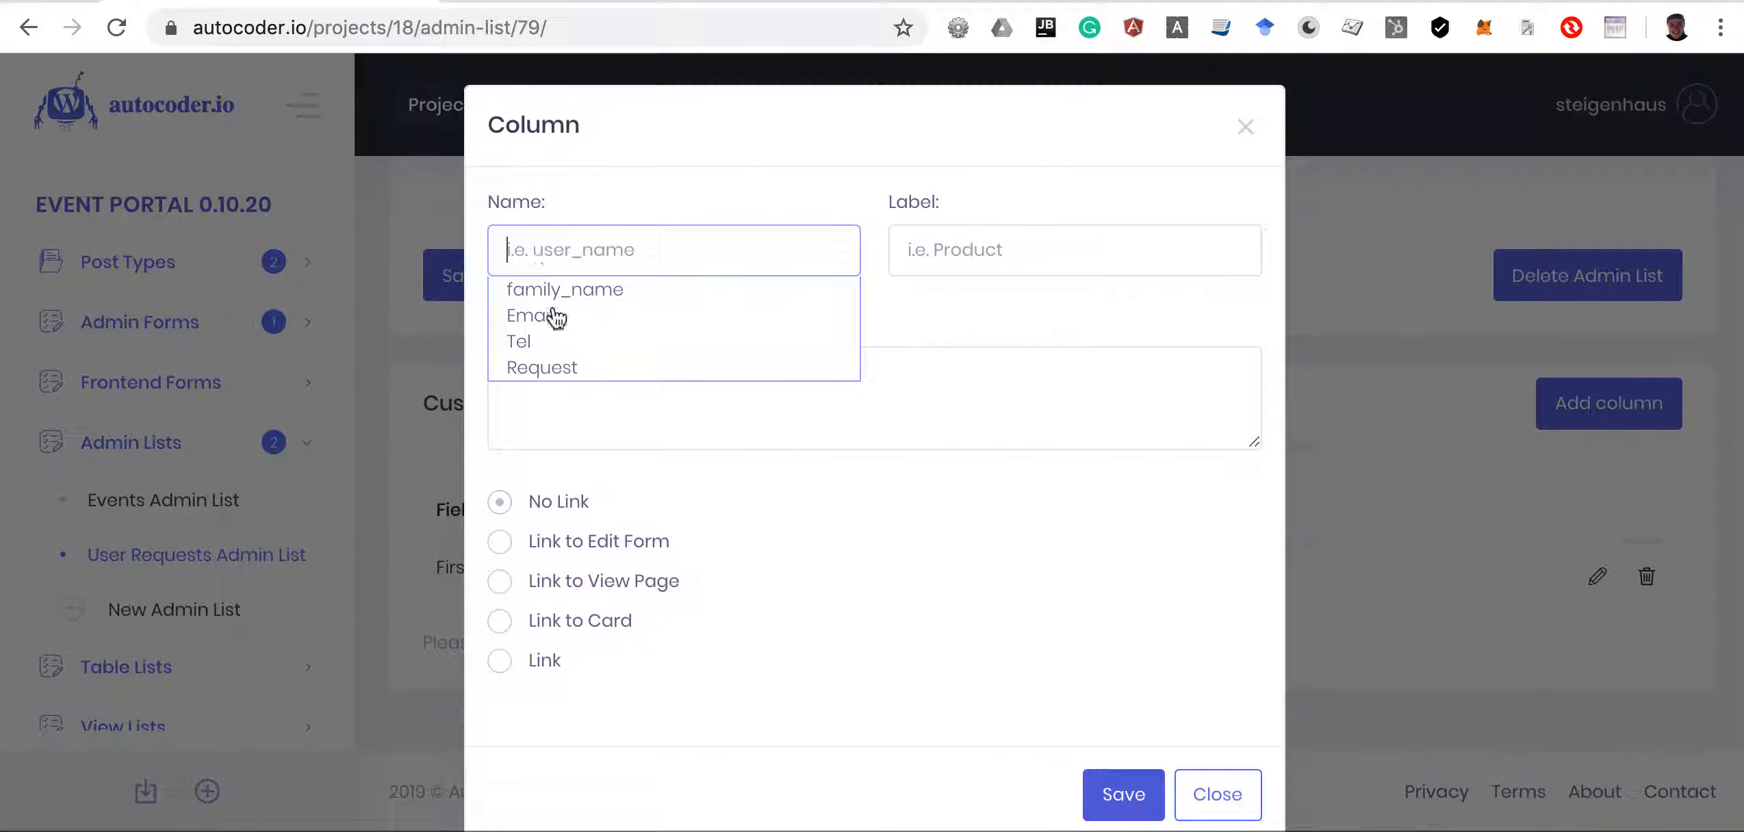
{"action": "left_click", "coordinate": [562, 290]}
{"action": "left_click", "coordinate": [500, 620]}
{"action": "scroll", "coordinate": [973, 669], "scroll_direction": "down", "scroll_amount": 3}
{"action": "left_click", "coordinate": [1117, 760]}
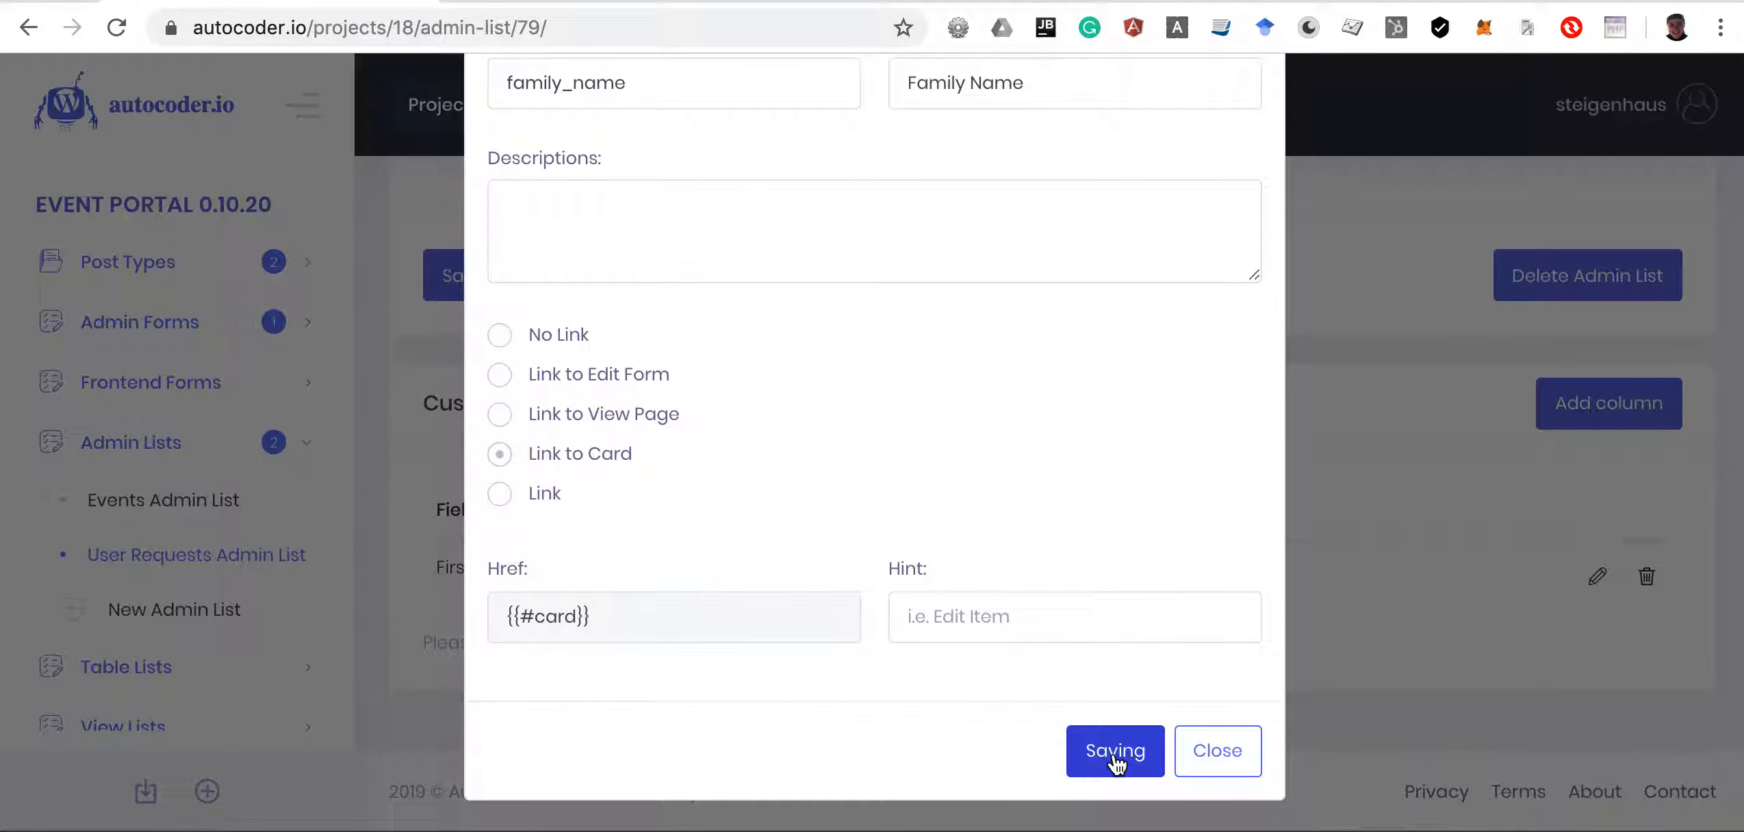
Add a custom column for Email to the User Requests admin list, set to Link to Card
{"action": "left_click", "coordinate": [1572, 405]}
{"action": "left_click", "coordinate": [544, 259]}
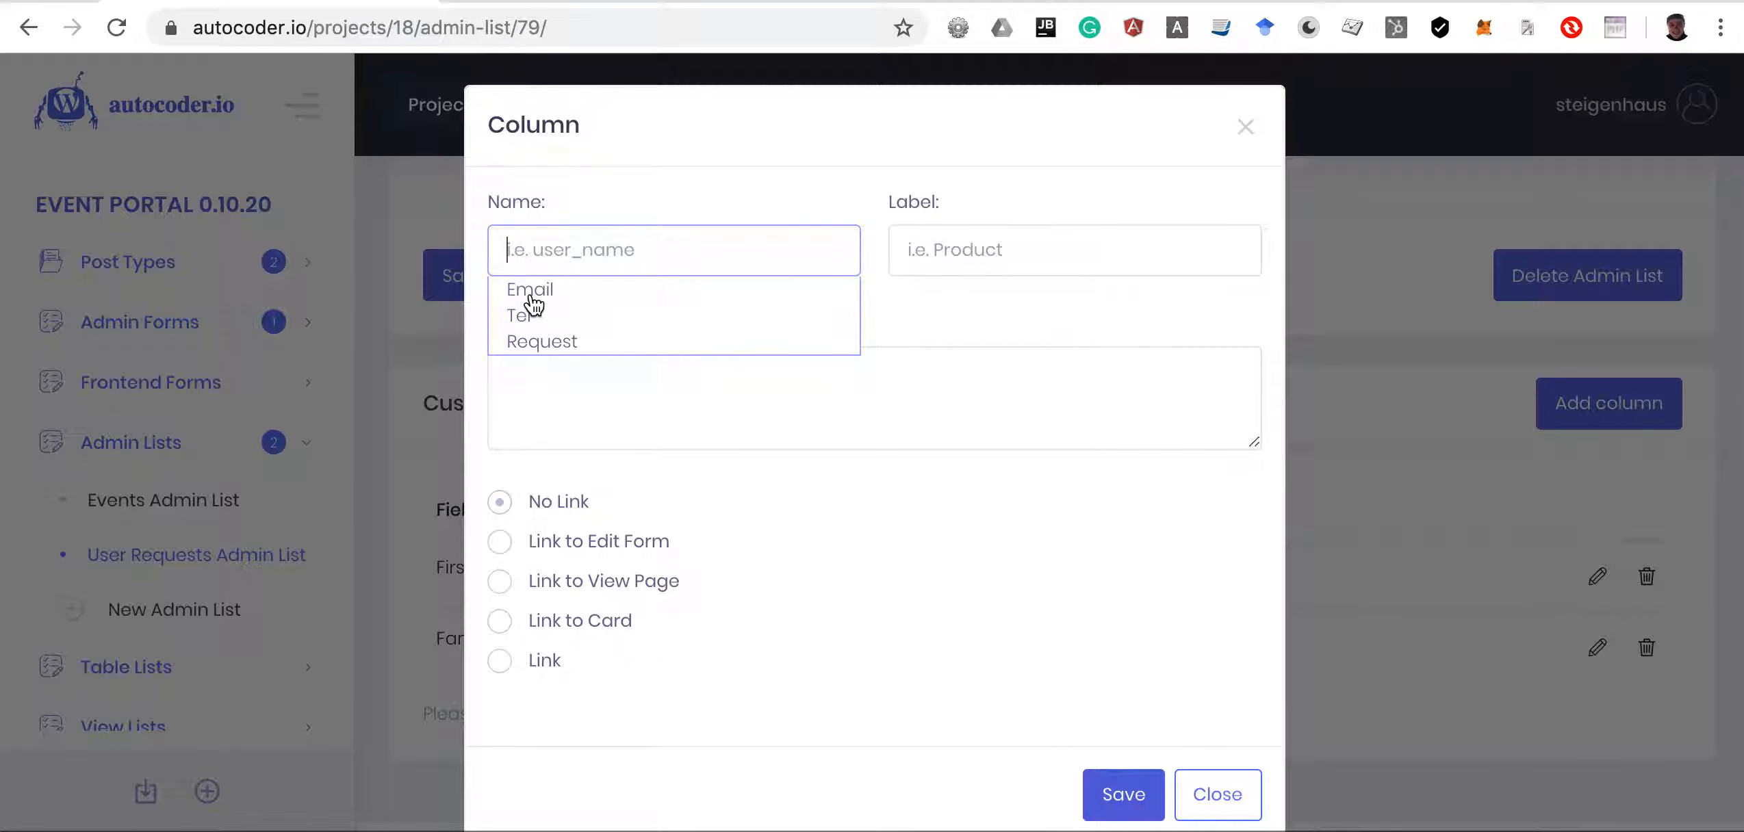
{"action": "left_click", "coordinate": [532, 293]}
{"action": "left_click", "coordinate": [541, 620]}
{"action": "scroll", "coordinate": [684, 657], "scroll_direction": "down", "scroll_amount": 2}
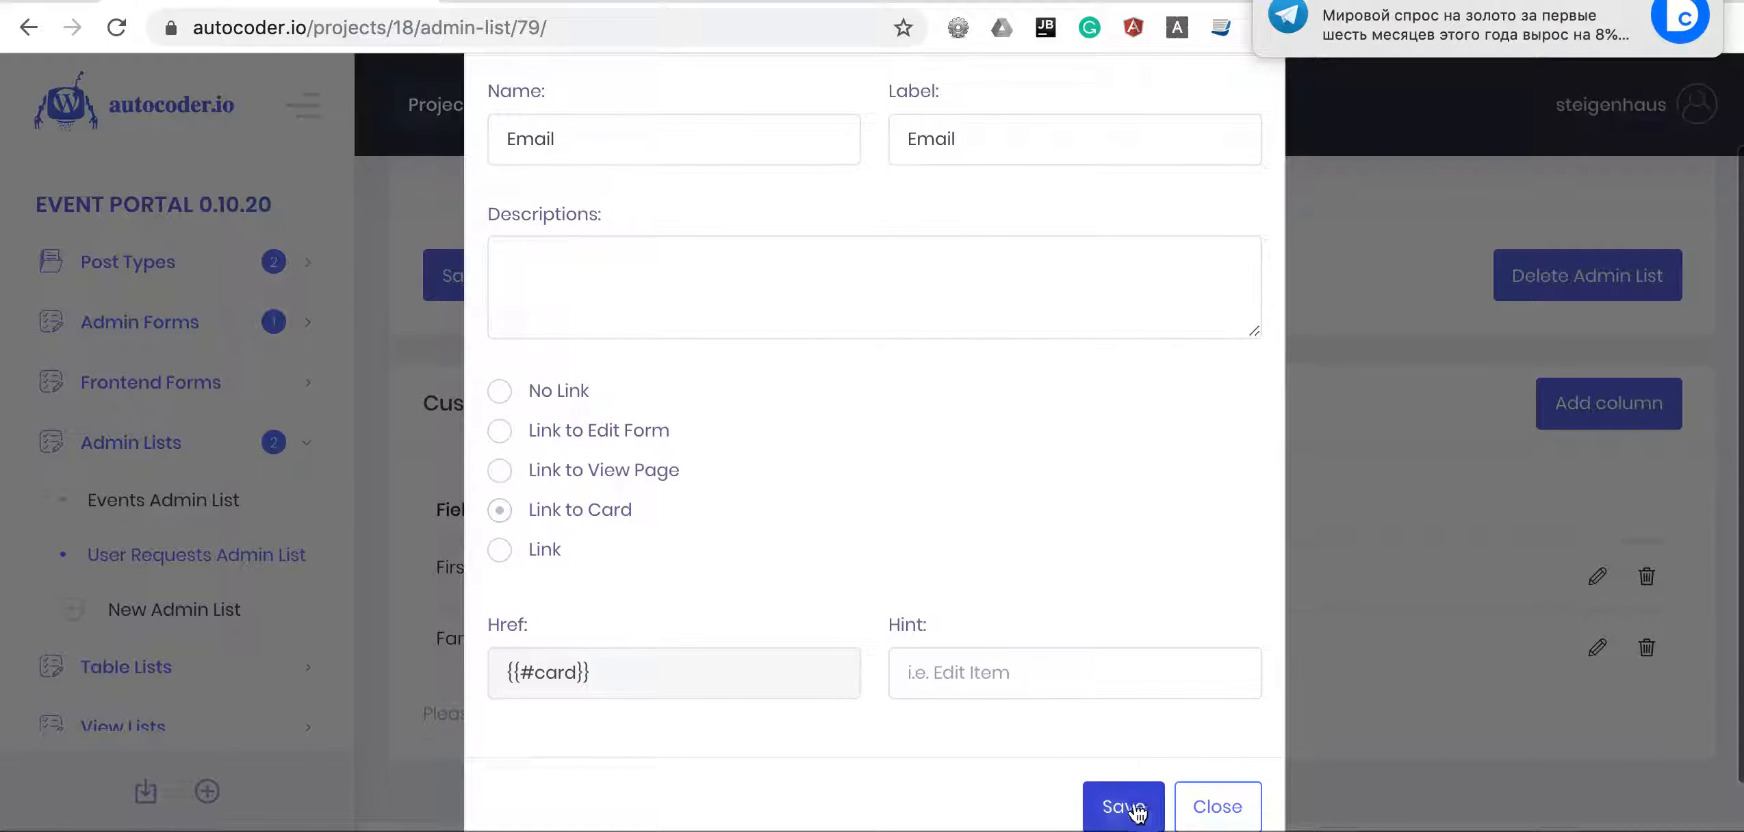
{"action": "left_click", "coordinate": [1115, 812]}
Add a custom column for Tel to the User Requests admin list, keeping the No Link option
{"action": "left_click", "coordinate": [1596, 402]}
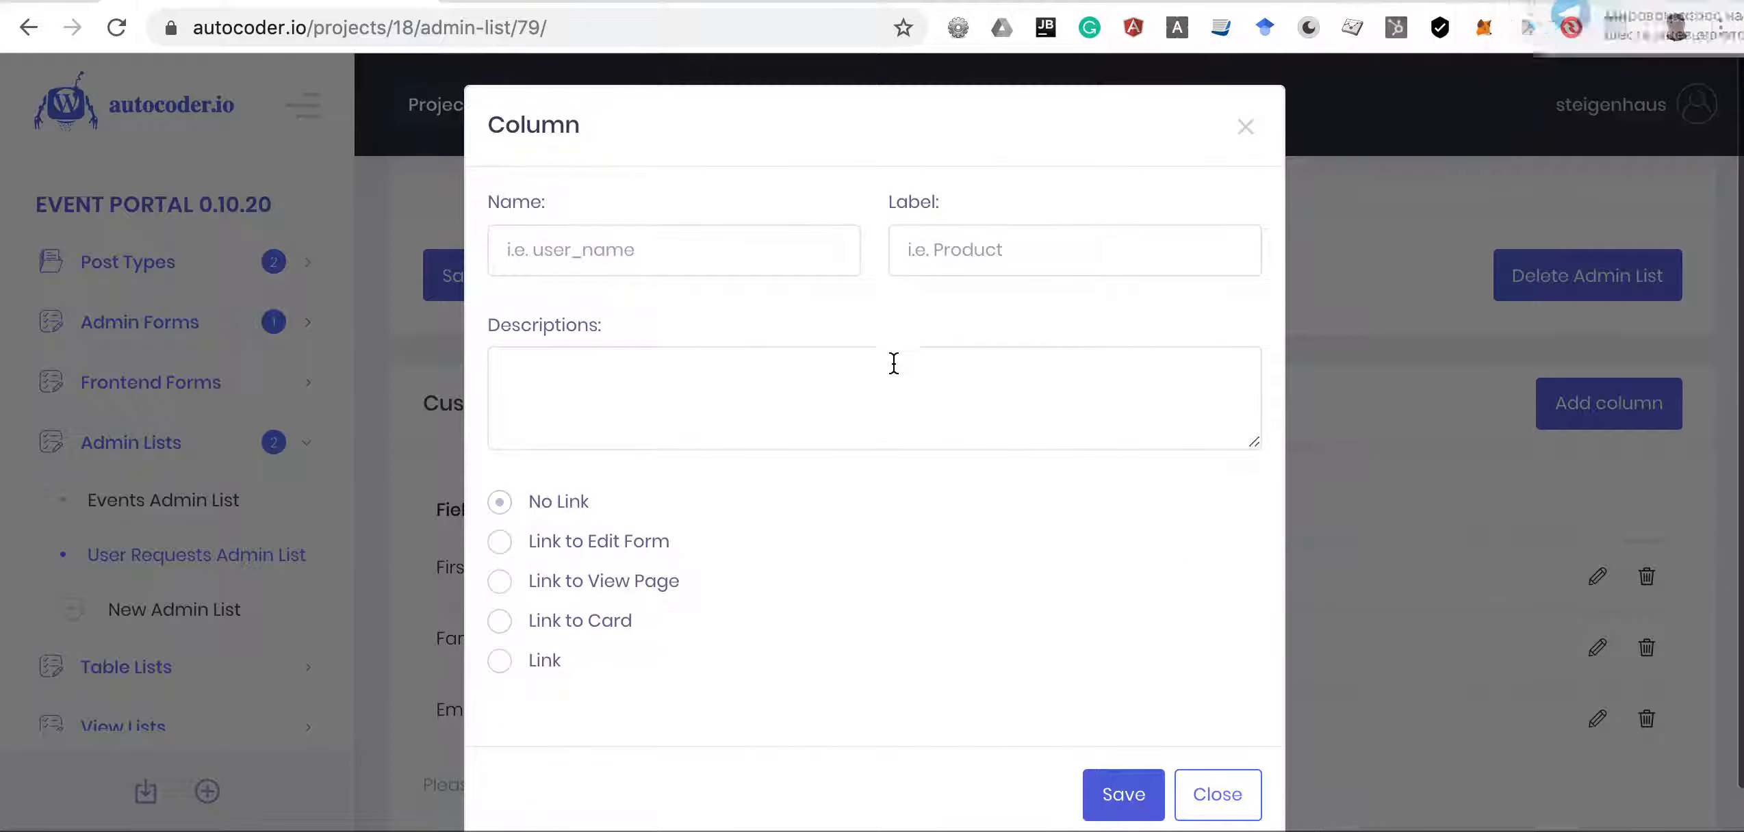
{"action": "left_click", "coordinate": [581, 255]}
{"action": "left_click", "coordinate": [520, 291]}
{"action": "scroll", "coordinate": [595, 541], "scroll_direction": "down", "scroll_amount": 1}
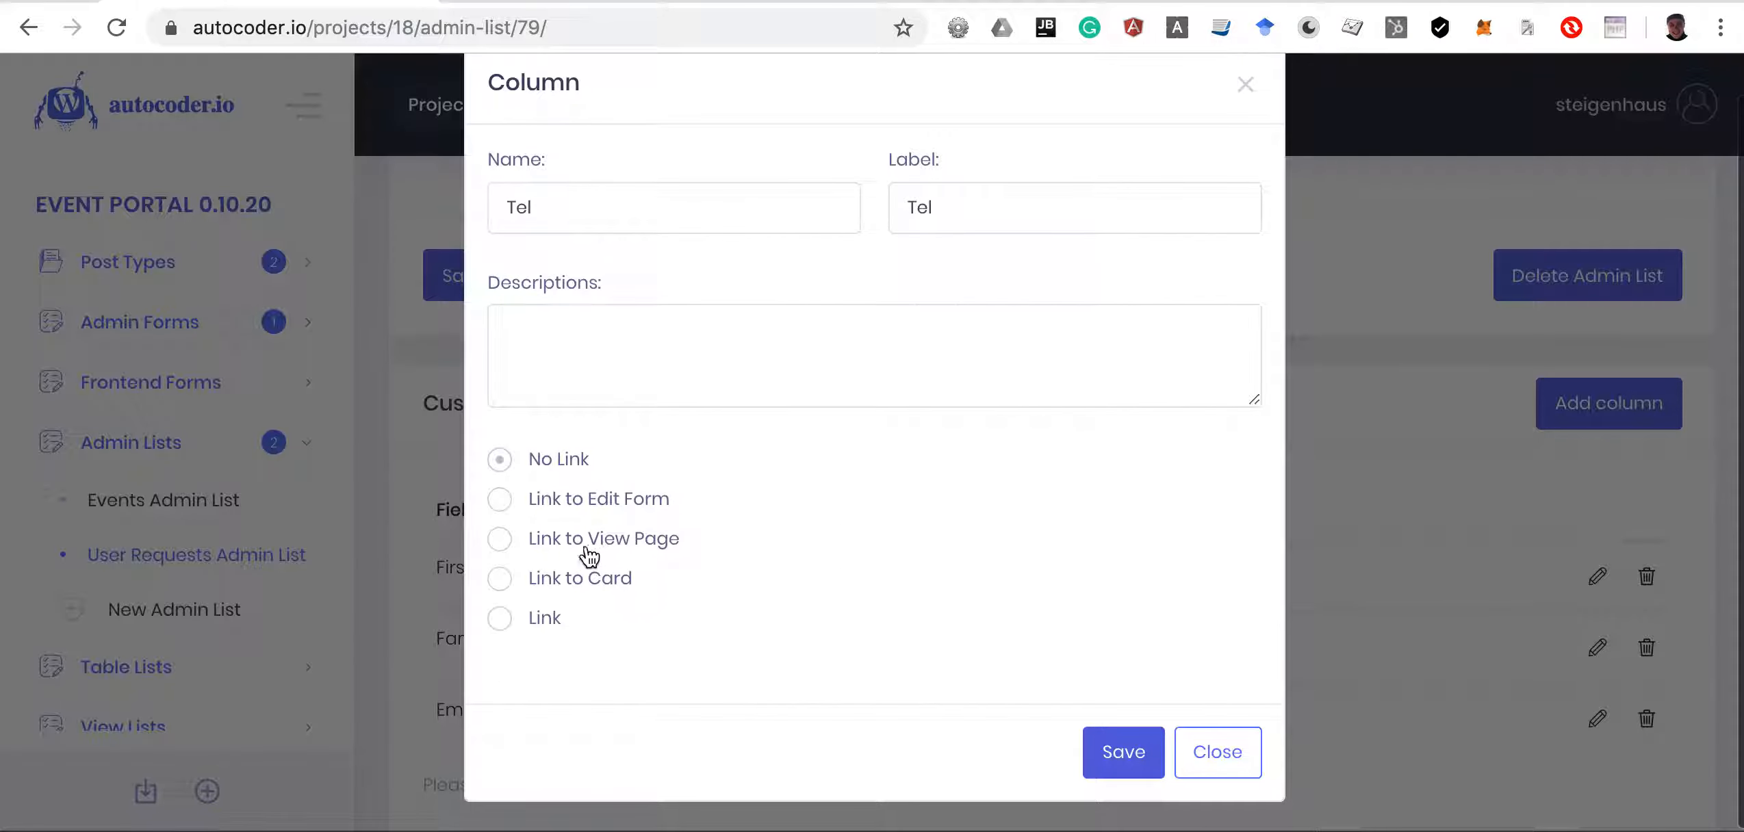
{"action": "left_click", "coordinate": [1124, 752]}
Change the Email custom column in the User Requests admin list to No Link and save it
{"action": "scroll", "coordinate": [1126, 748], "scroll_direction": "down", "scroll_amount": 3}
{"action": "left_click", "coordinate": [1589, 517]}
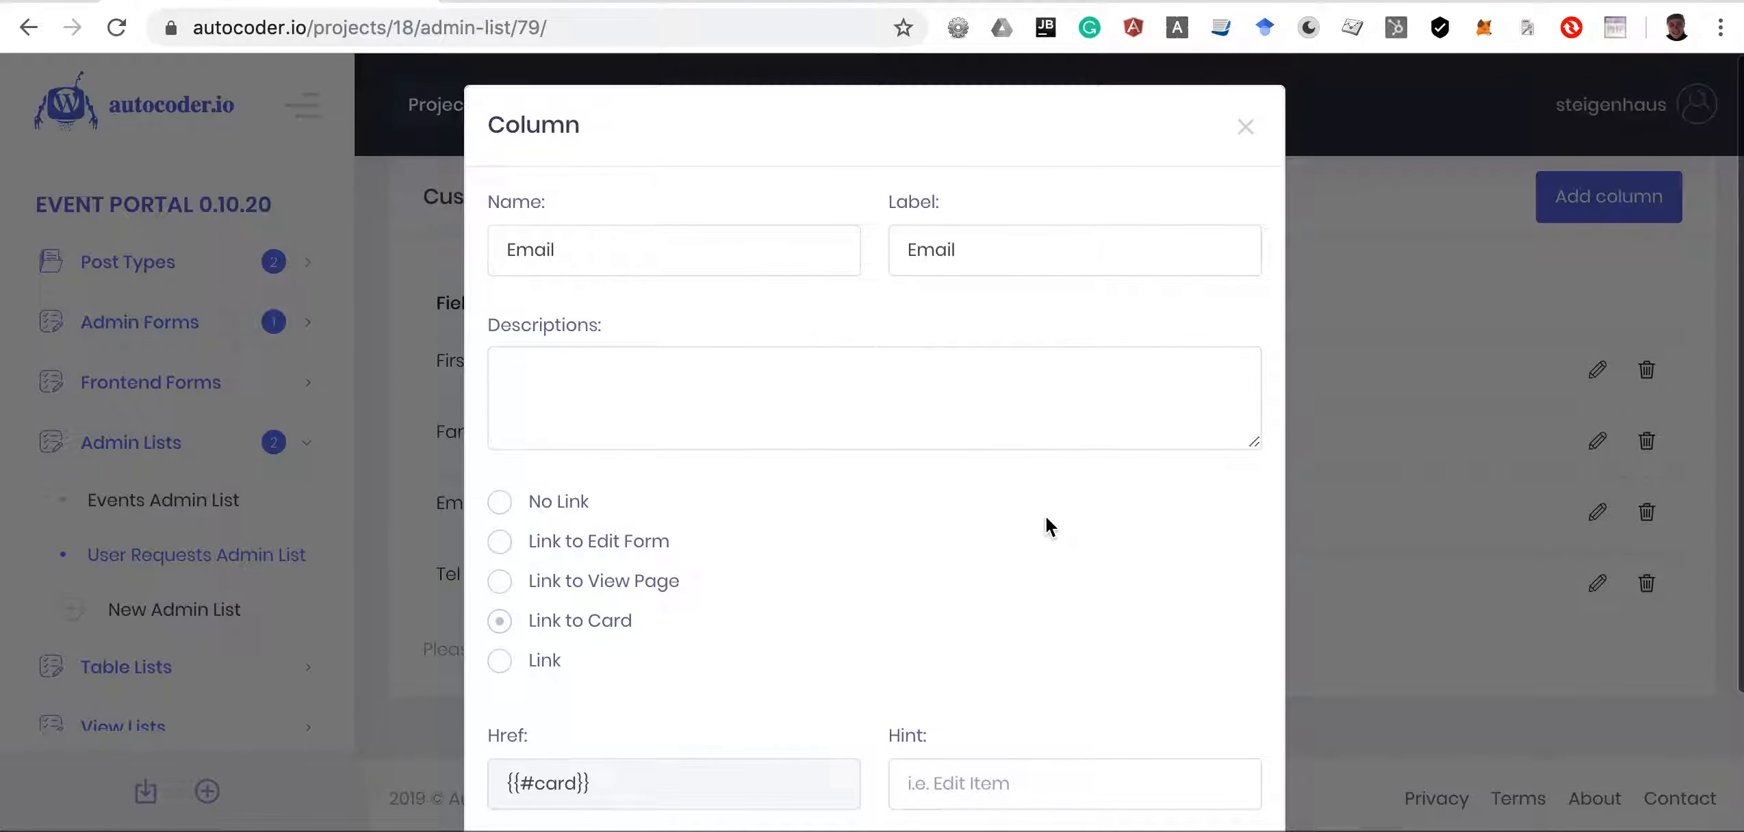
{"action": "left_click", "coordinate": [547, 503]}
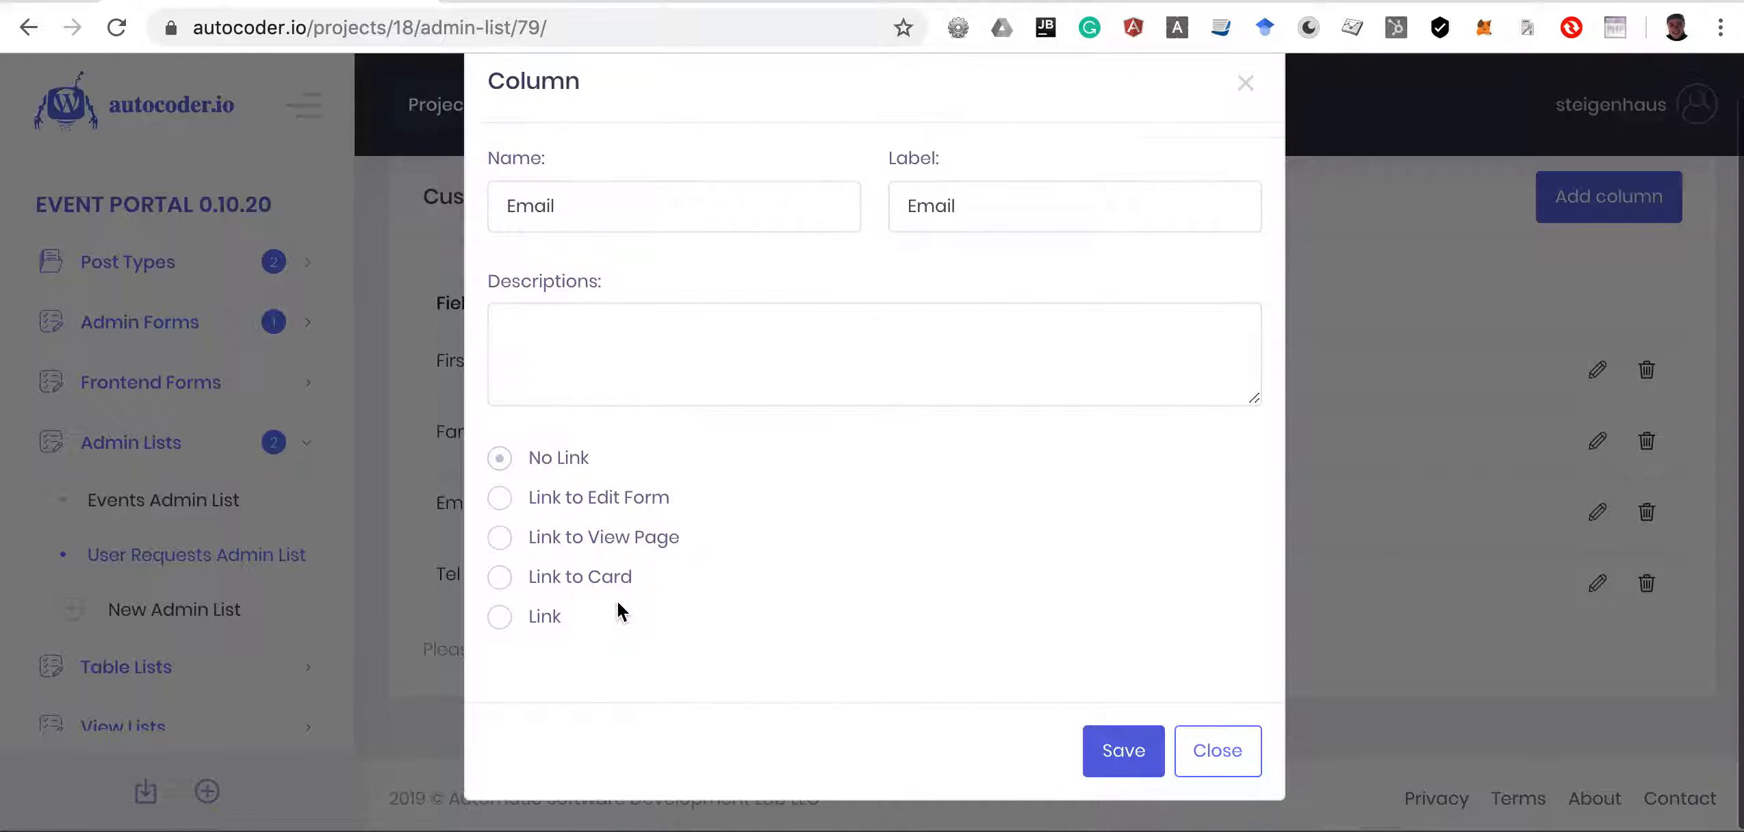
{"action": "left_click", "coordinate": [1139, 753]}
{"action": "scroll", "coordinate": [1132, 610], "scroll_direction": "up", "scroll_amount": 1}
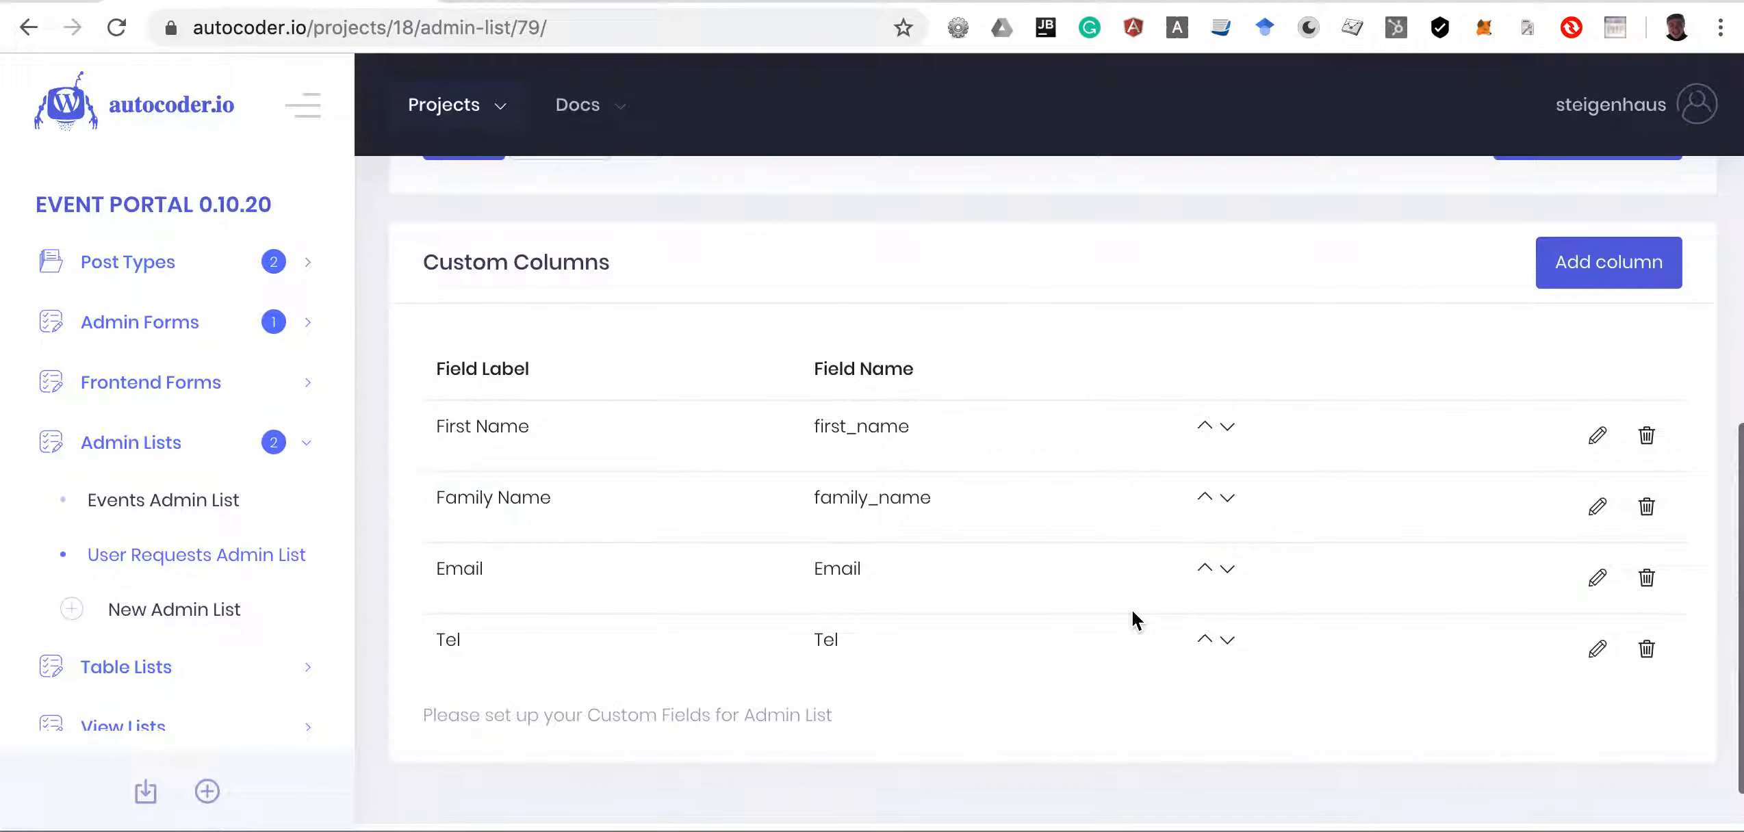
{"action": "scroll", "coordinate": [1132, 610], "scroll_direction": "down", "scroll_amount": 2}
{"action": "scroll", "coordinate": [1133, 620], "scroll_direction": "up", "scroll_amount": 1}
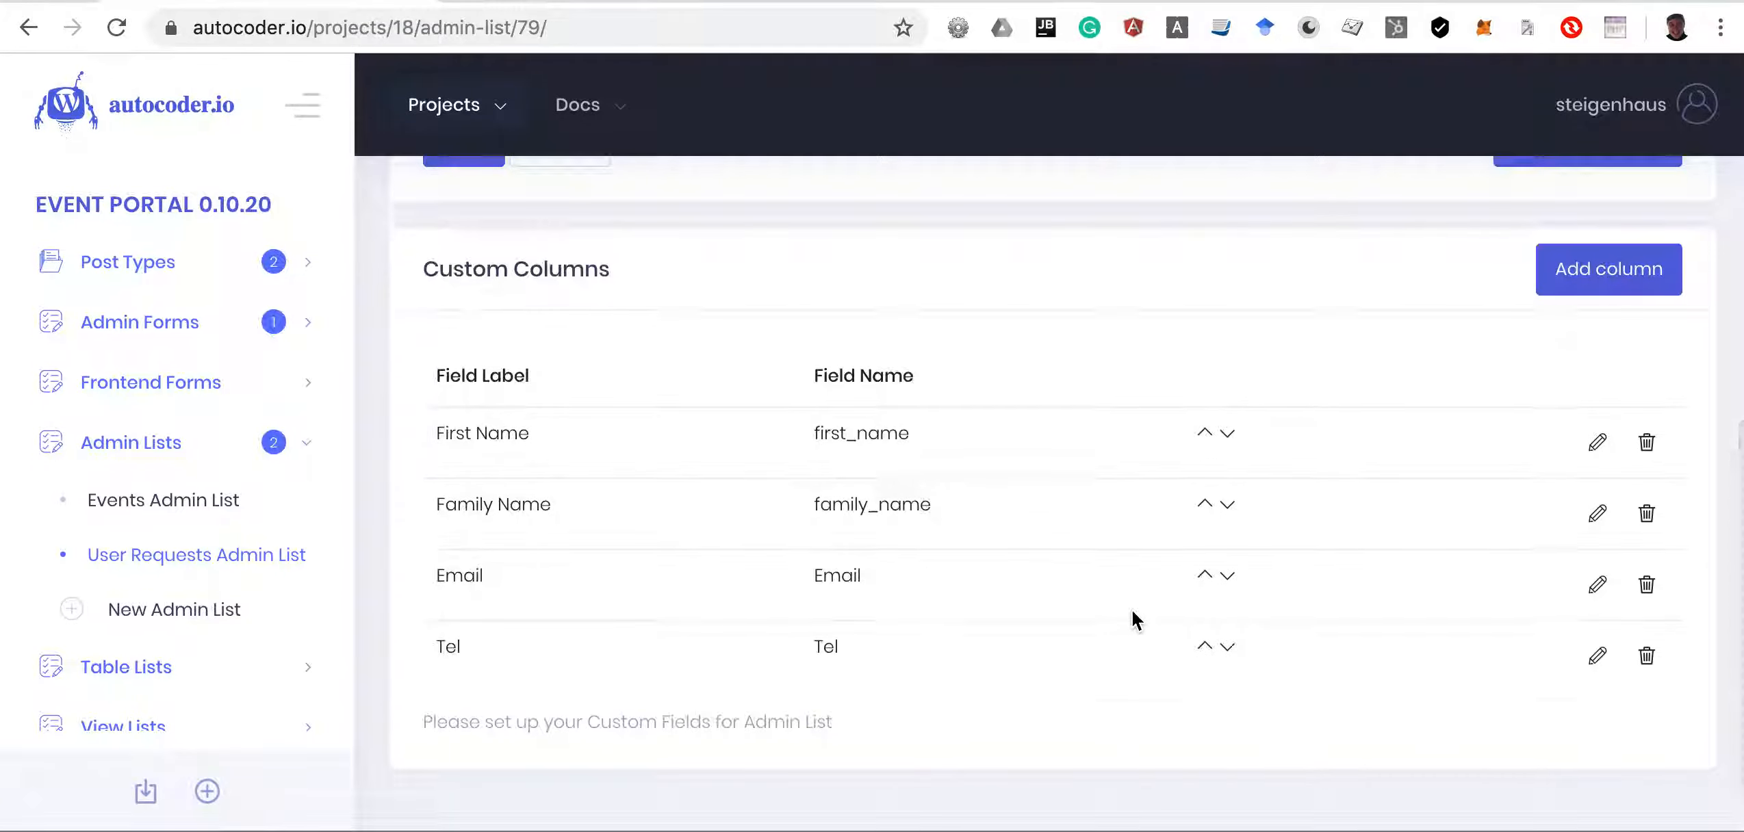
{"action": "scroll", "coordinate": [170, 466], "scroll_direction": "down", "scroll_amount": 1}
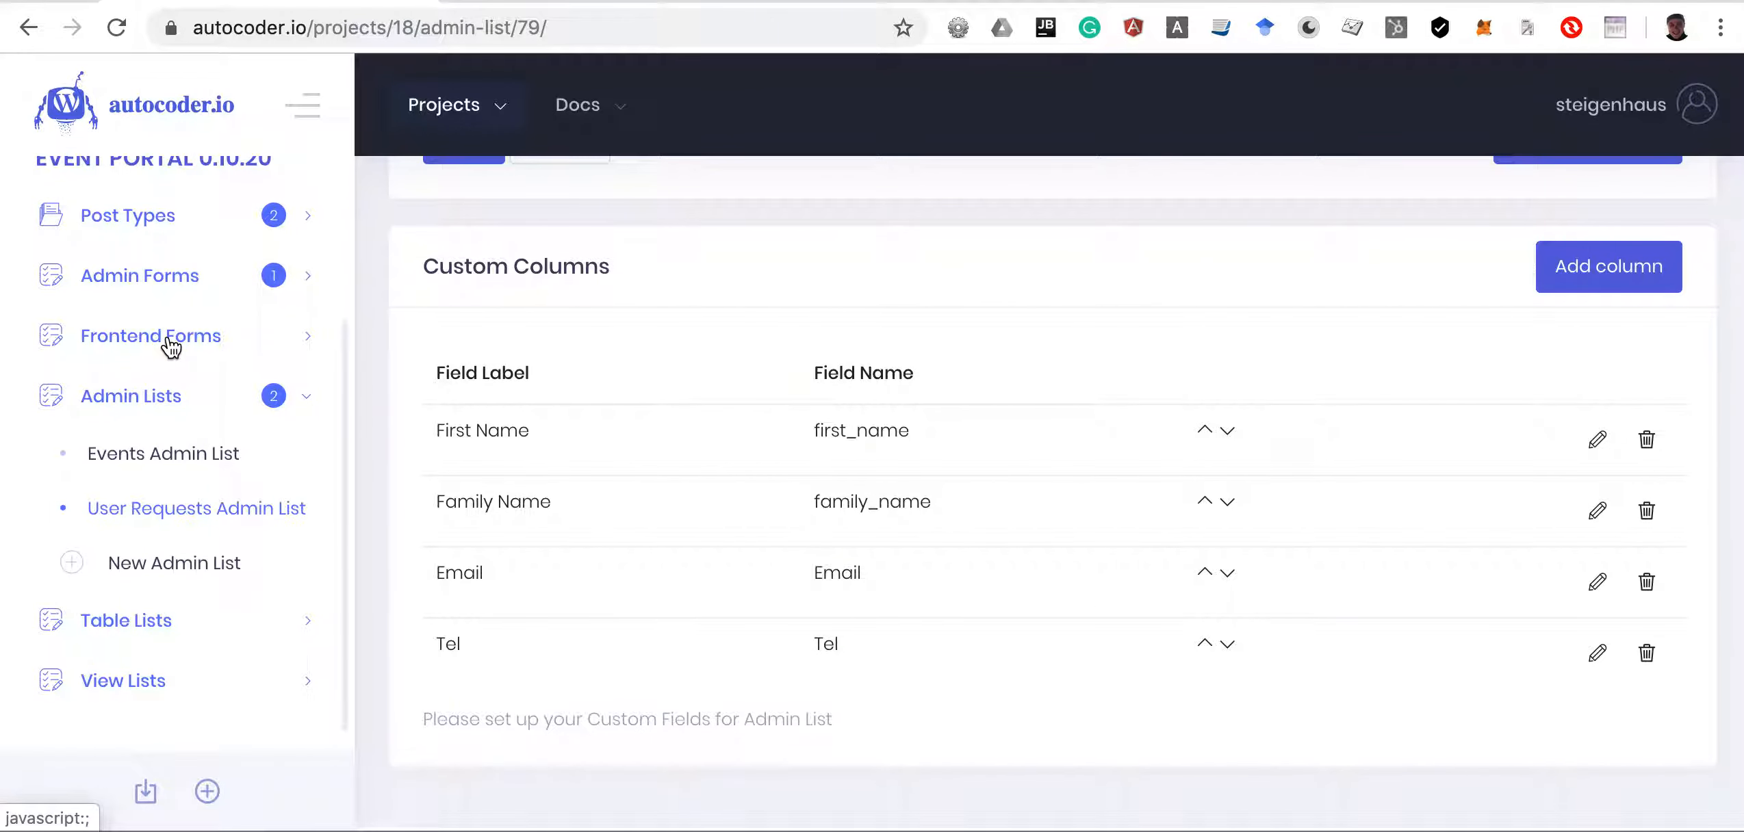
Create a new admin form for the Req post type, keeping the name ReqAF and label User Requests Admin Form
{"action": "left_click", "coordinate": [173, 282]}
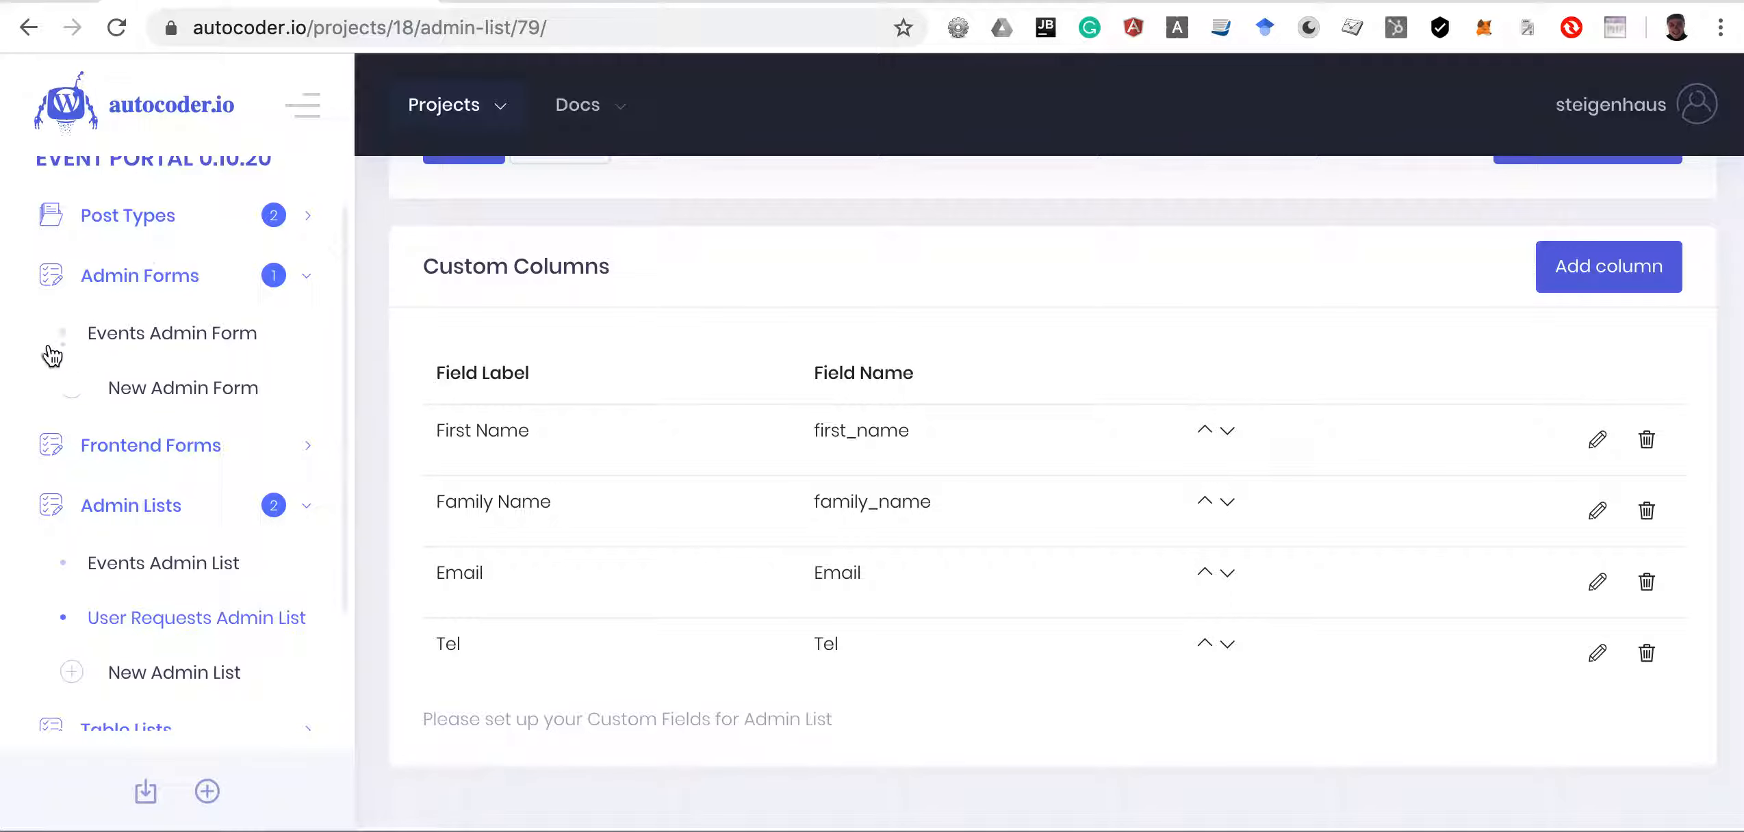
{"action": "left_click", "coordinate": [198, 390]}
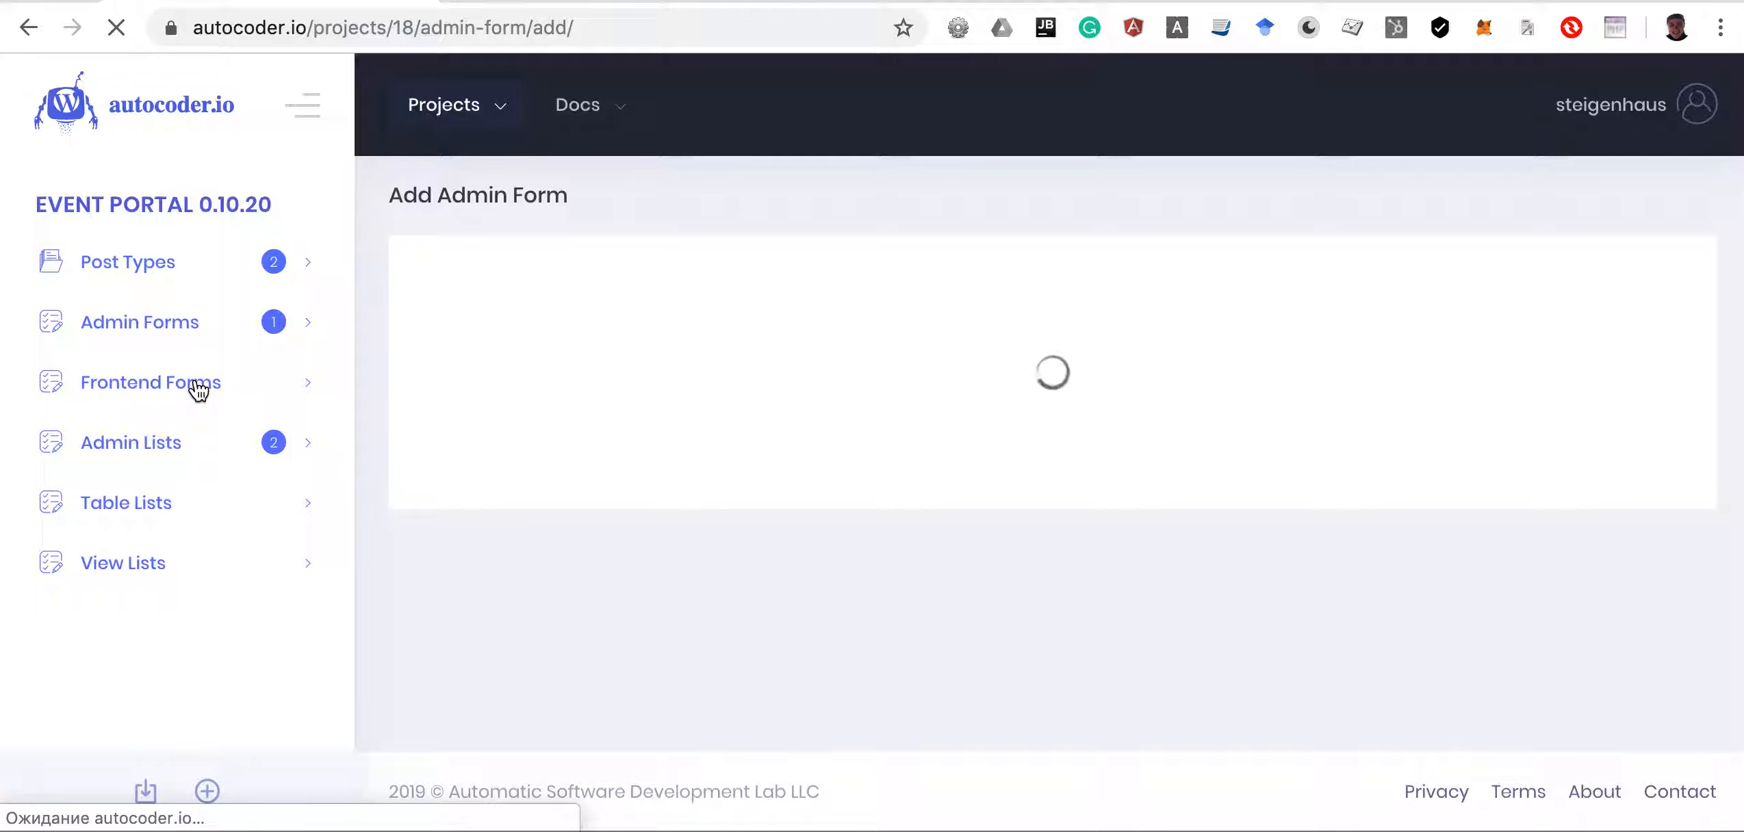
{"action": "scroll", "coordinate": [824, 376], "scroll_direction": "down", "scroll_amount": 2}
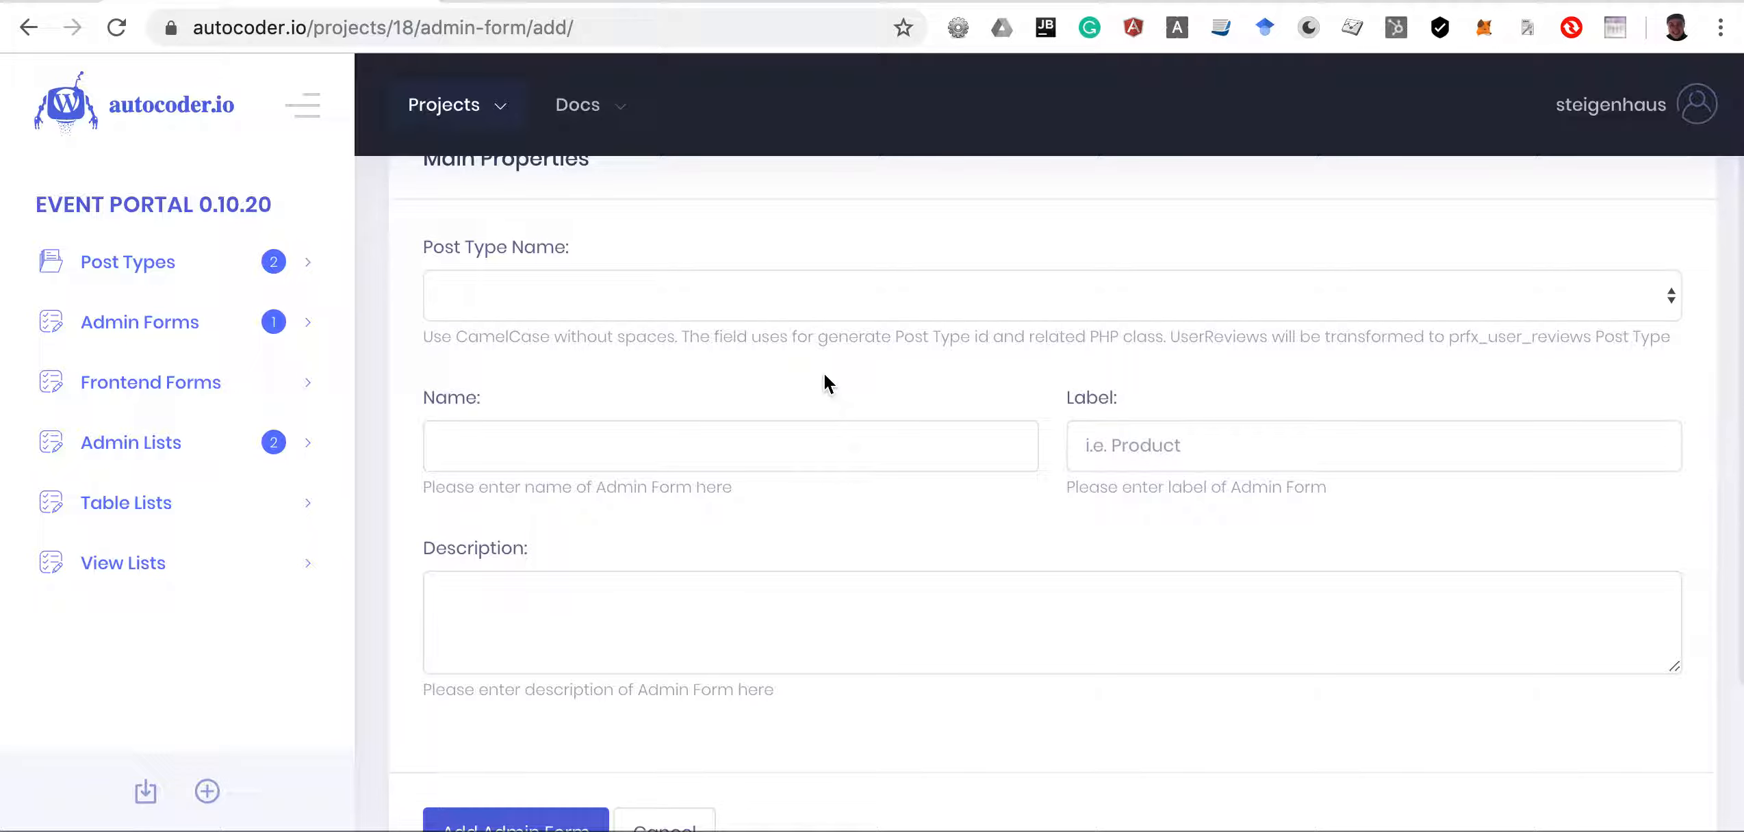
{"action": "left_click", "coordinate": [734, 301]}
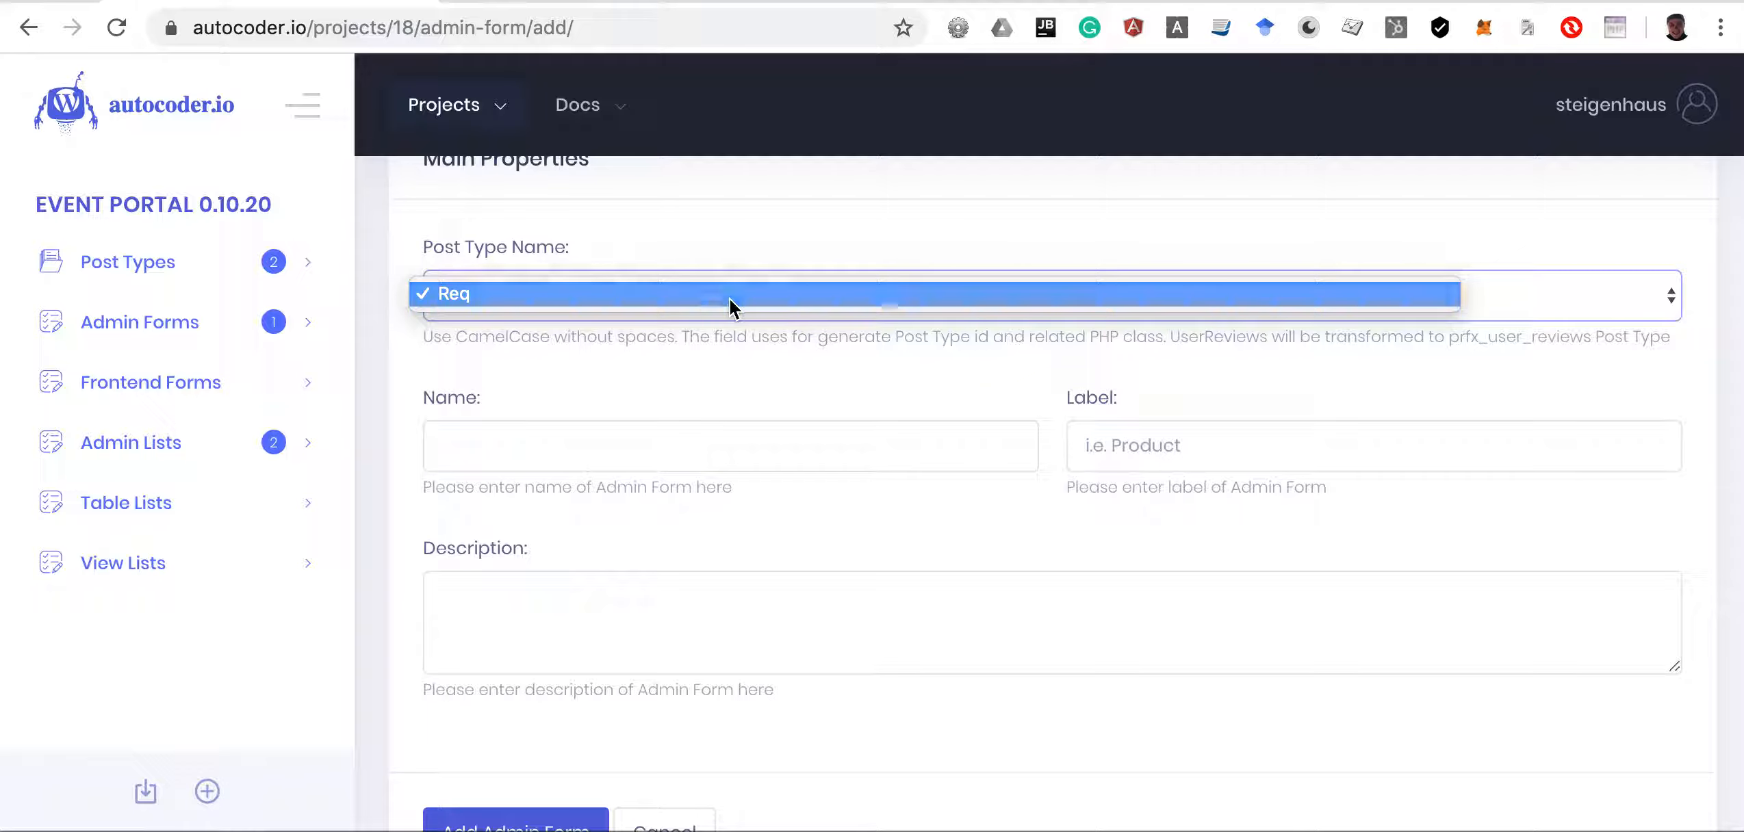
{"action": "left_click", "coordinate": [728, 298]}
{"action": "scroll", "coordinate": [758, 407], "scroll_direction": "down", "scroll_amount": 3}
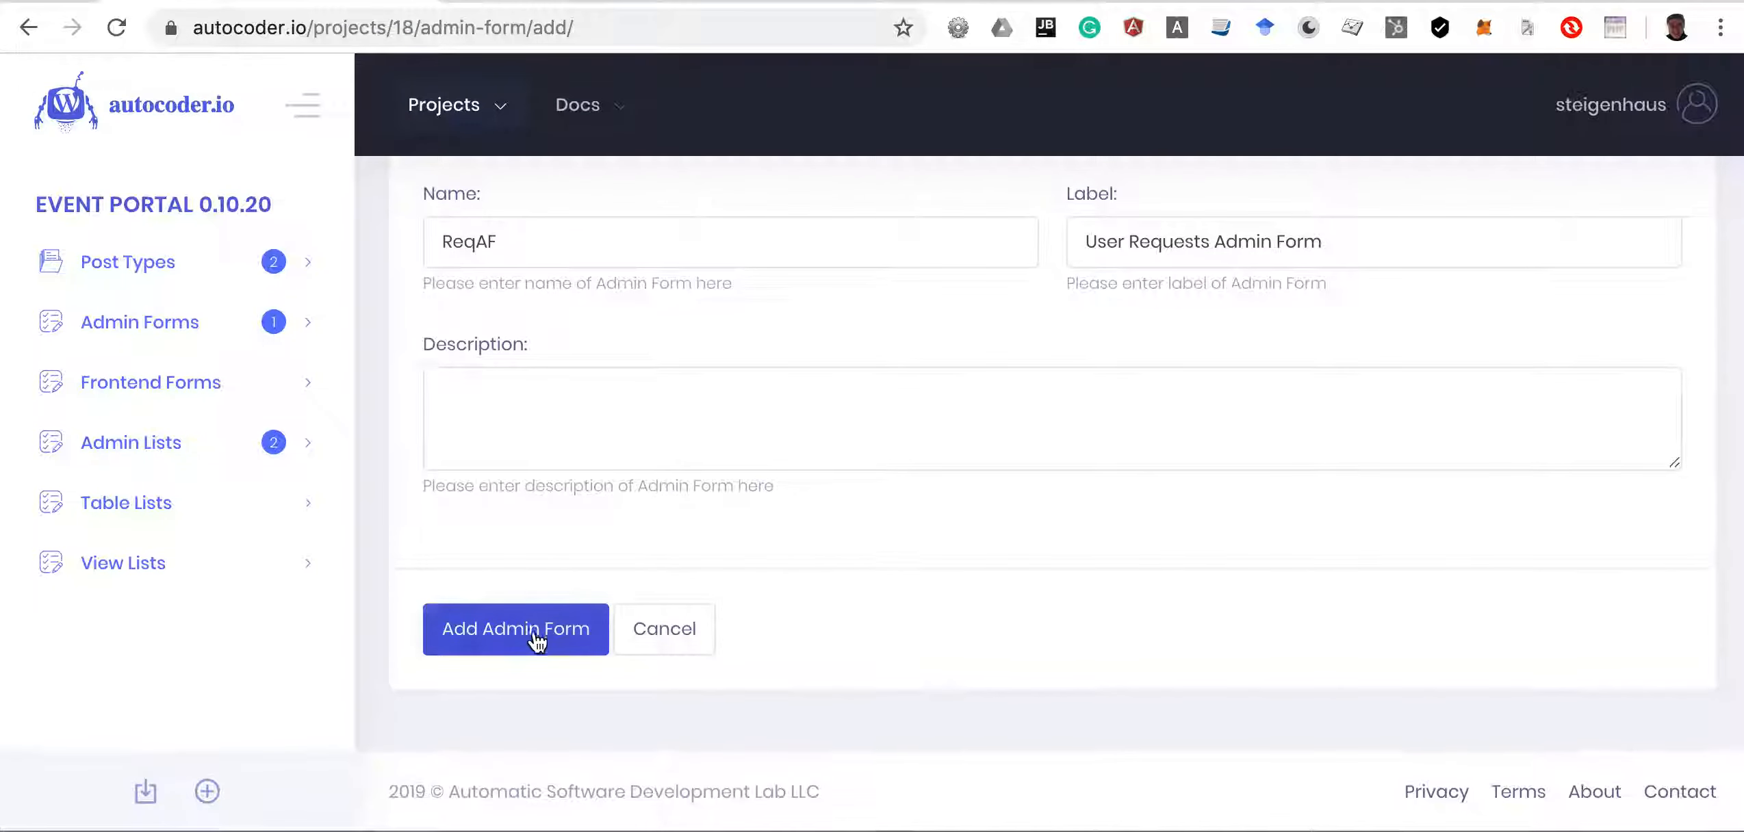
{"action": "left_click", "coordinate": [530, 640]}
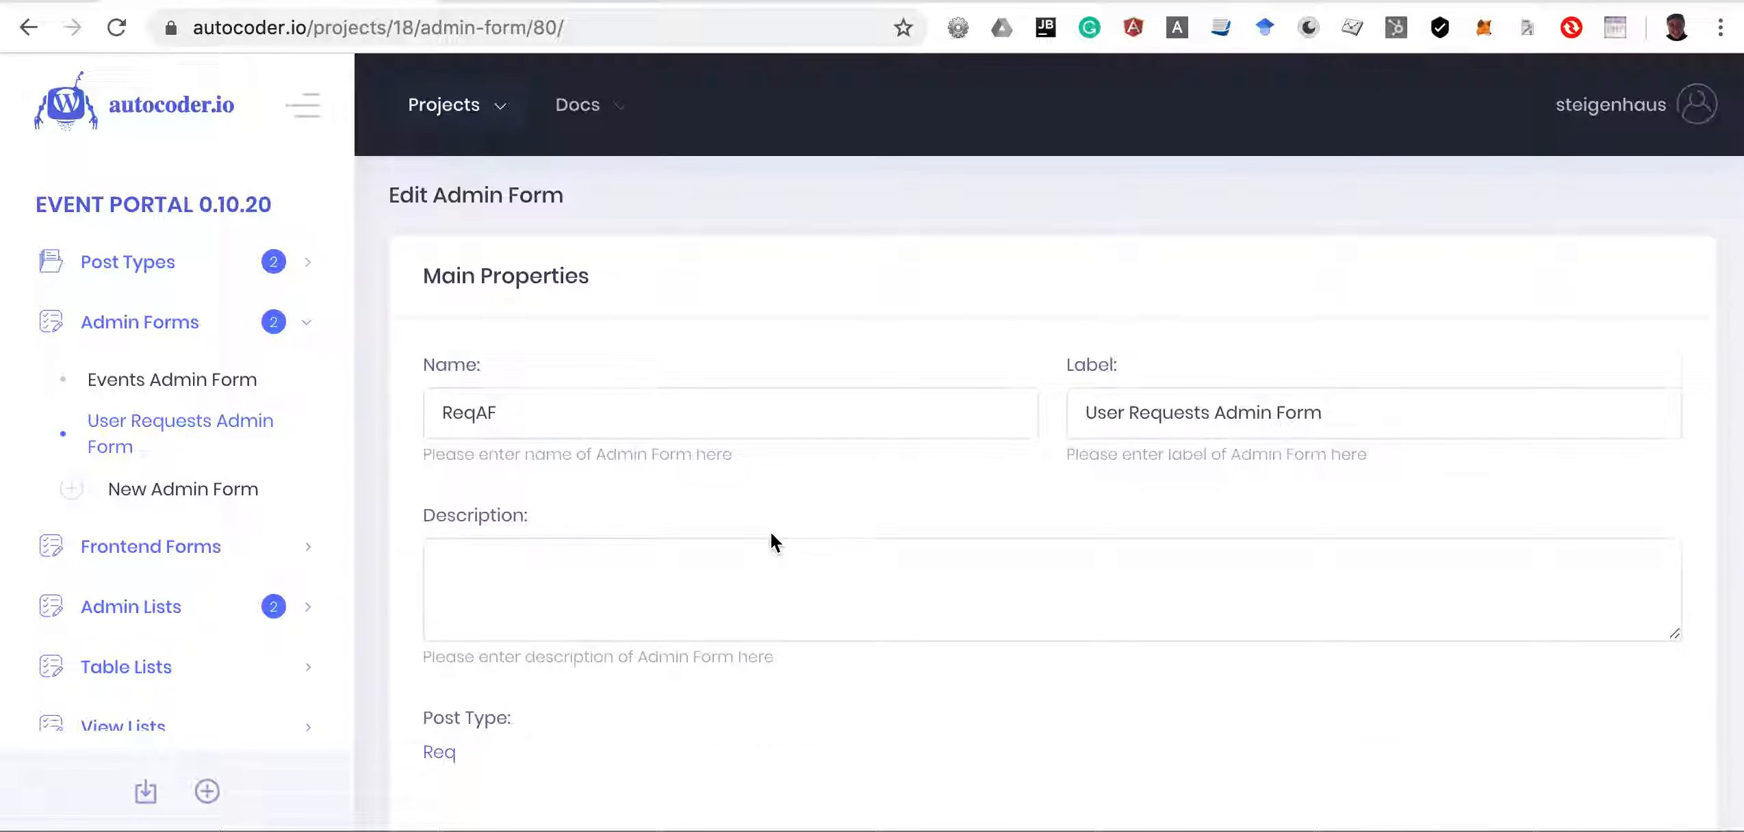
Add a field group named custom_fields to the User Requests admin form
{"action": "scroll", "coordinate": [770, 530], "scroll_direction": "down", "scroll_amount": 10}
{"action": "left_click", "coordinate": [1602, 445]}
{"action": "left_click", "coordinate": [875, 240]}
{"action": "type", "text": "custom"}
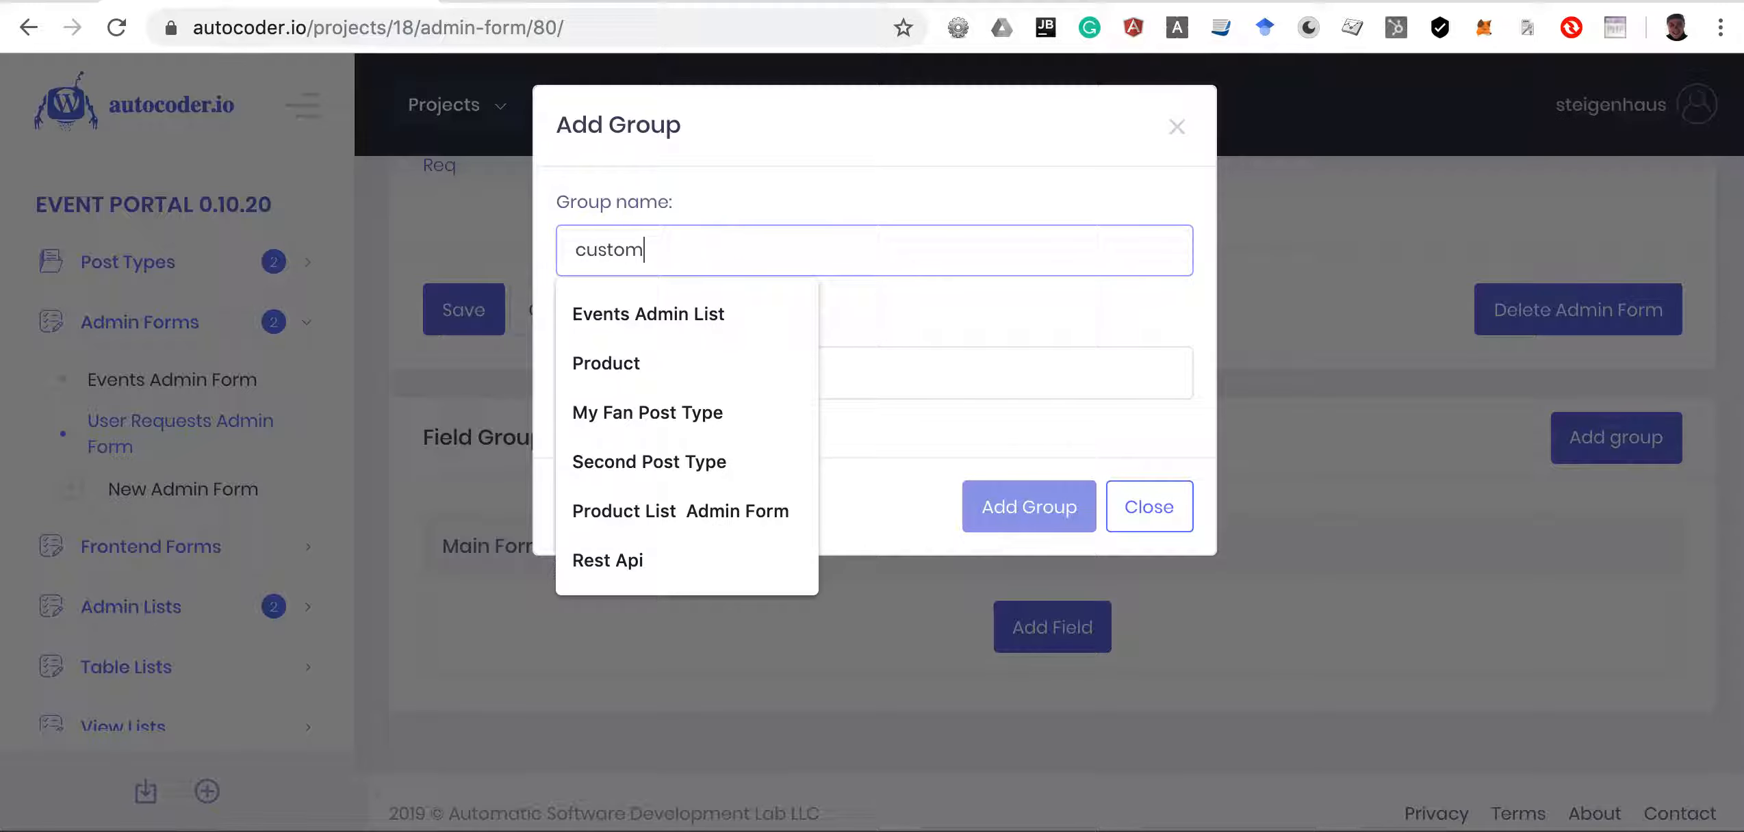
{"action": "type", "text": "_fields"}
{"action": "left_click", "coordinate": [1050, 506]}
Add first_name and family_name fields with the String control to the admin form's Custom Fields group
{"action": "left_click", "coordinate": [1040, 599]}
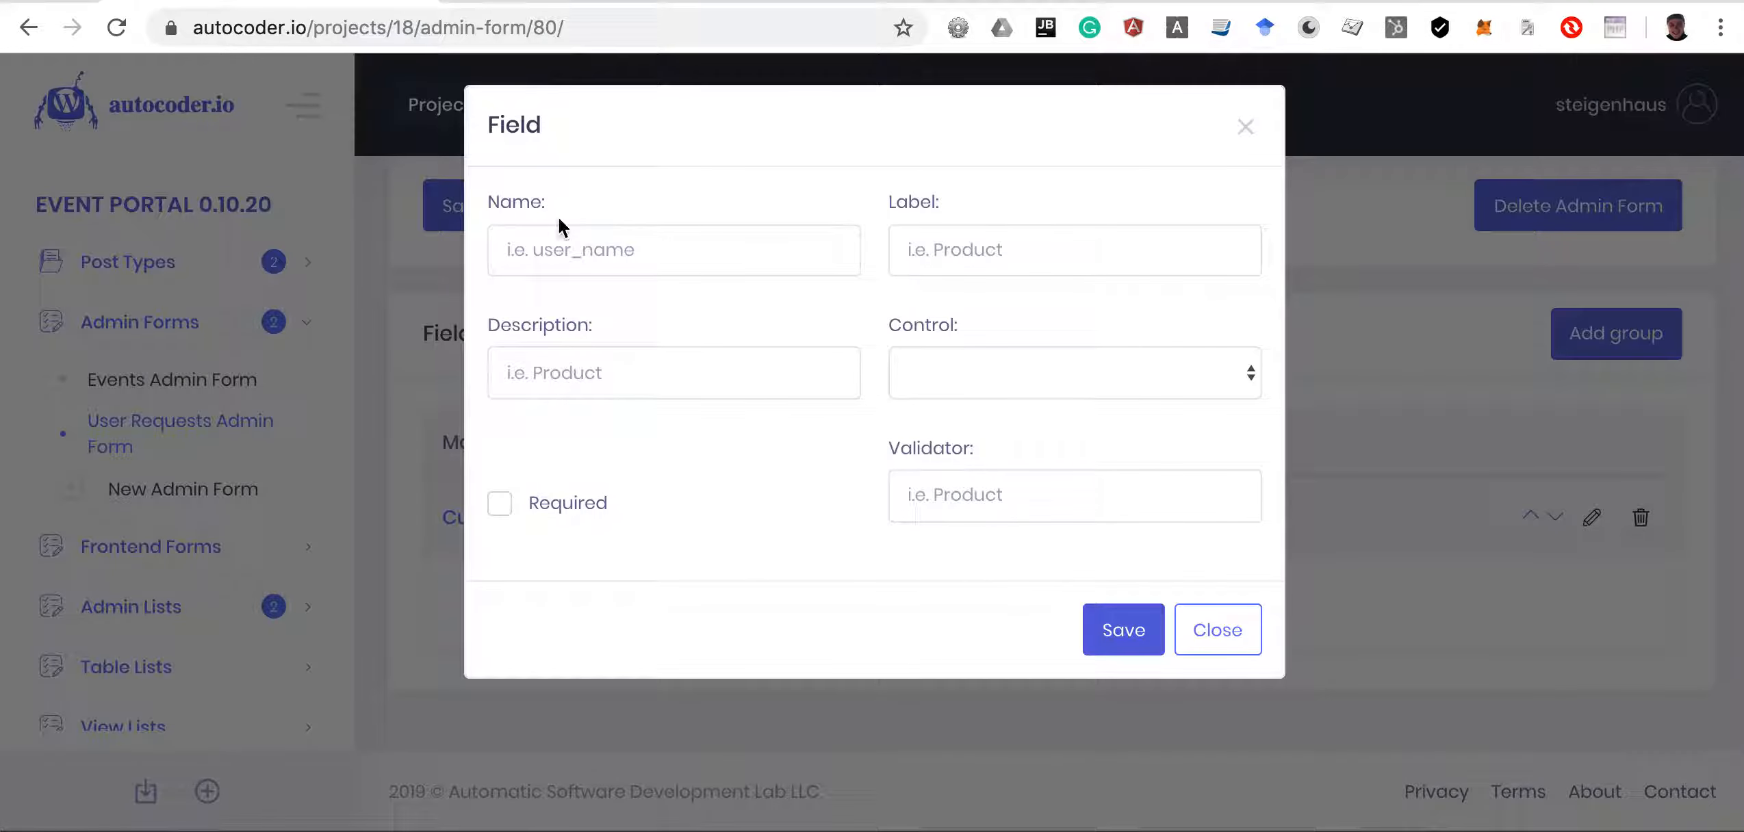
{"action": "left_click", "coordinate": [534, 248]}
{"action": "left_click", "coordinate": [561, 290]}
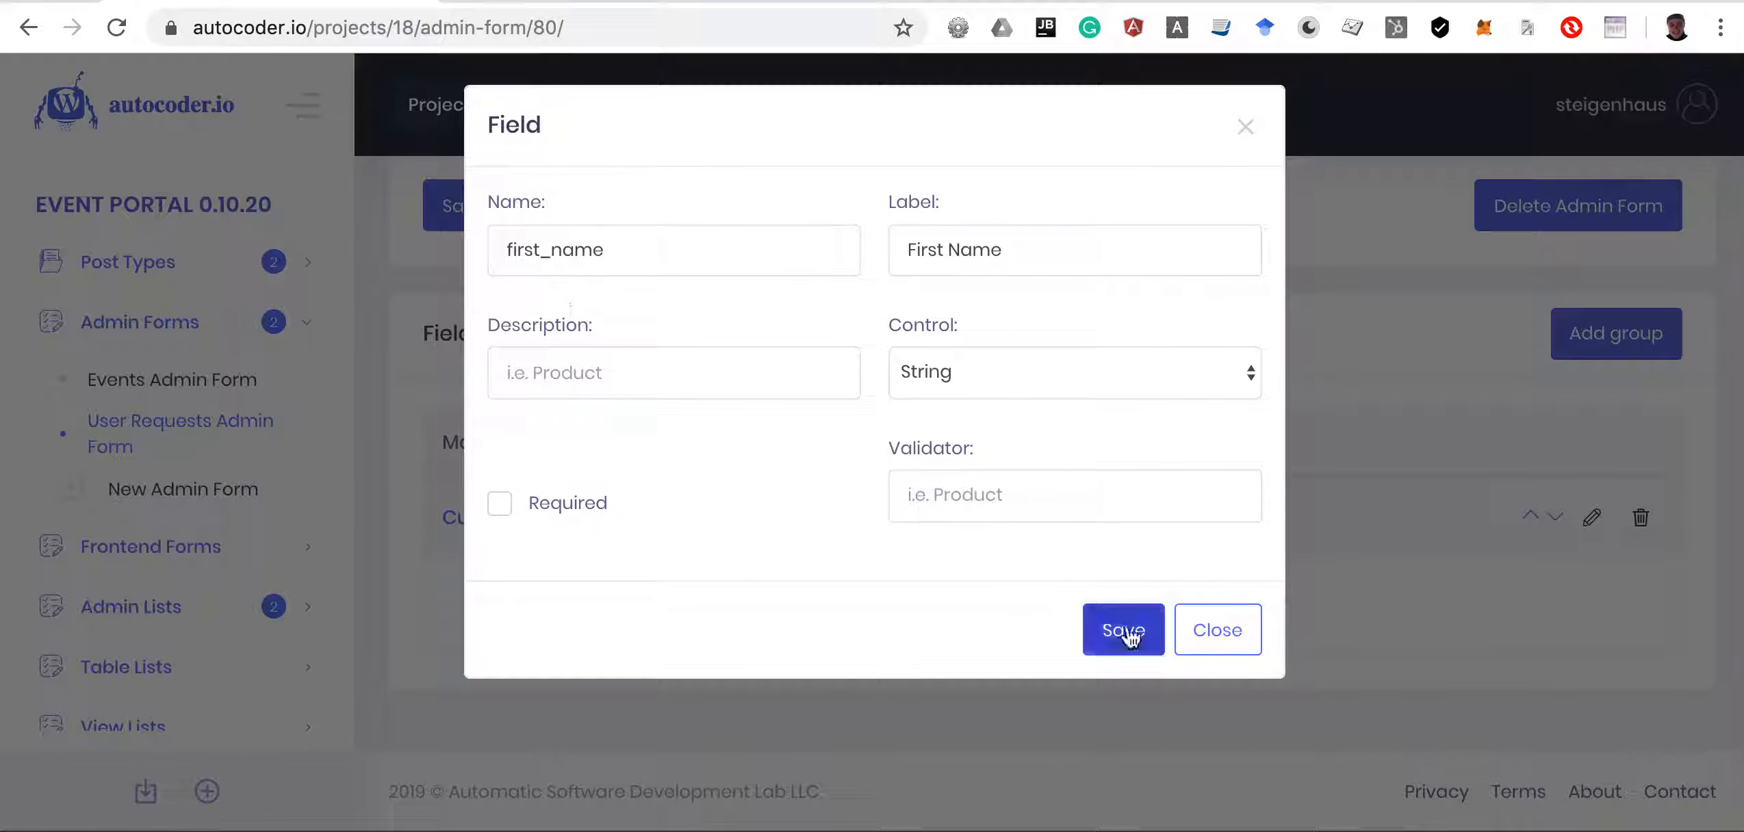
{"action": "left_click", "coordinate": [1124, 630]}
{"action": "left_click", "coordinate": [1587, 364]}
{"action": "left_click", "coordinate": [558, 249]}
{"action": "left_click", "coordinate": [561, 298]}
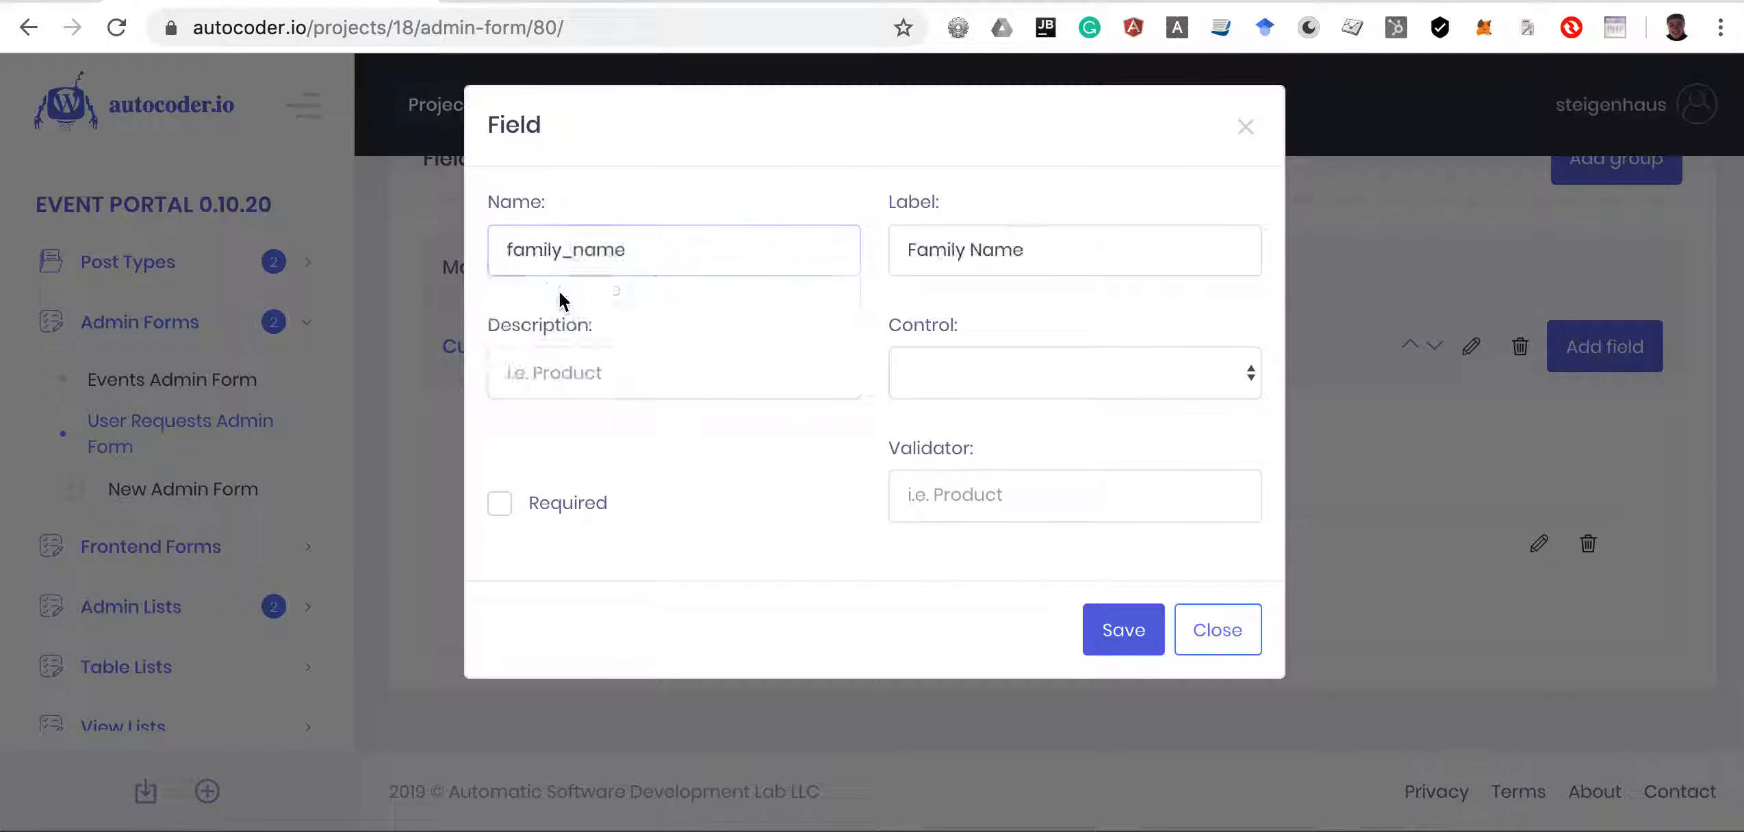
{"action": "left_click", "coordinate": [1123, 632]}
Add Email and Tel fields with the String control to the admin form's Custom Fields group
{"action": "left_click", "coordinate": [1595, 356]}
{"action": "left_click", "coordinate": [616, 250]}
{"action": "left_click", "coordinate": [664, 356]}
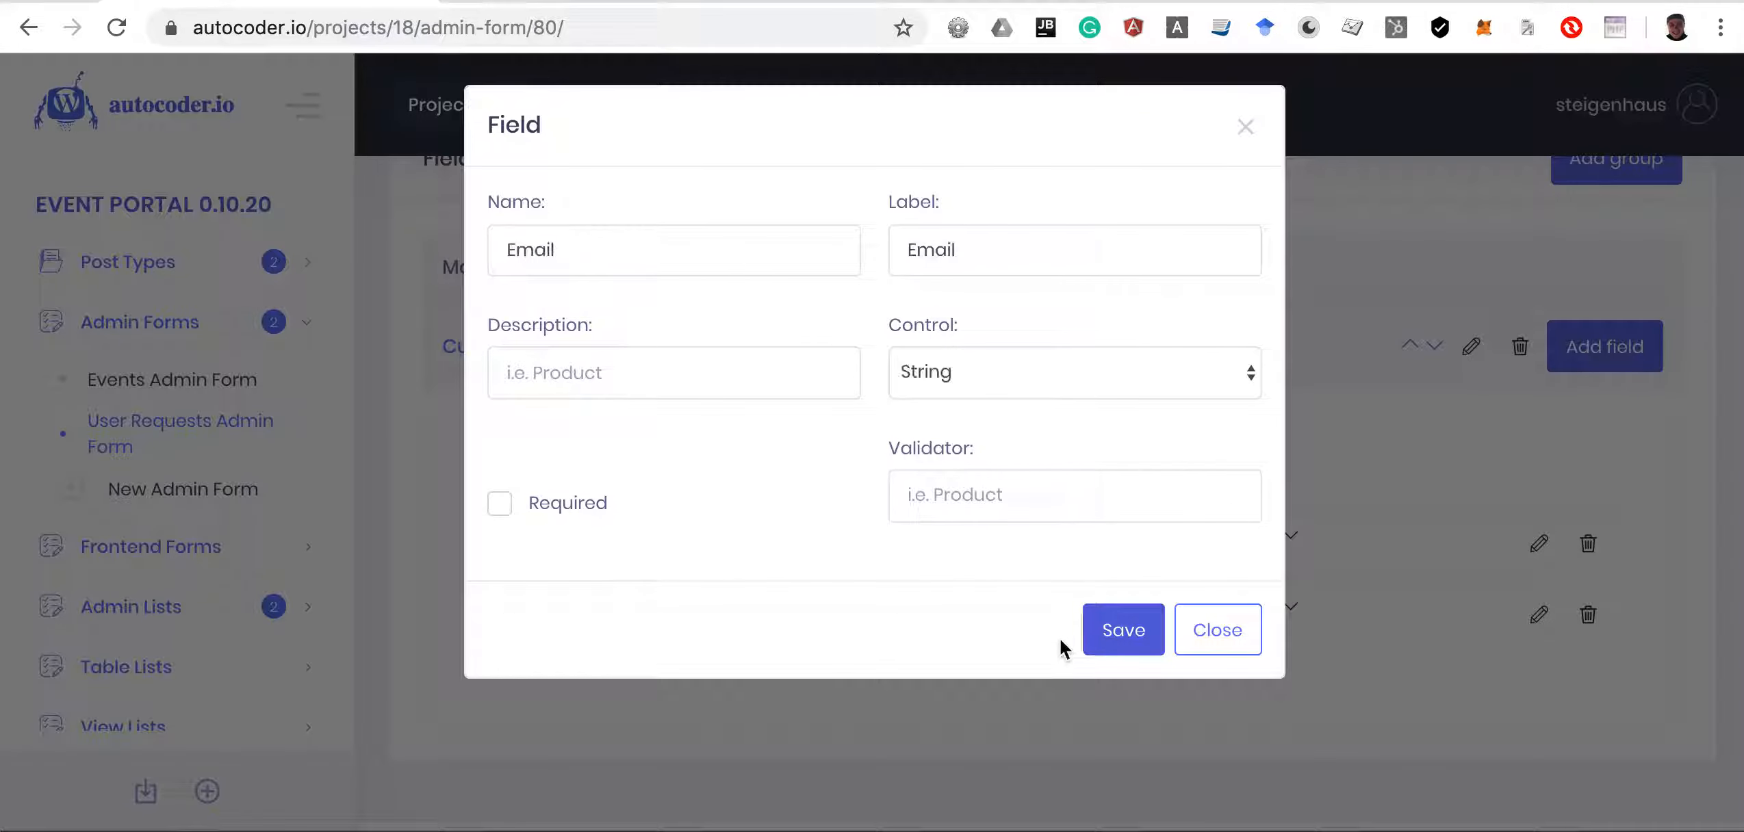
{"action": "left_click", "coordinate": [1123, 630]}
{"action": "left_click", "coordinate": [1594, 346]}
{"action": "left_click", "coordinate": [558, 250]}
{"action": "left_click", "coordinate": [558, 301]}
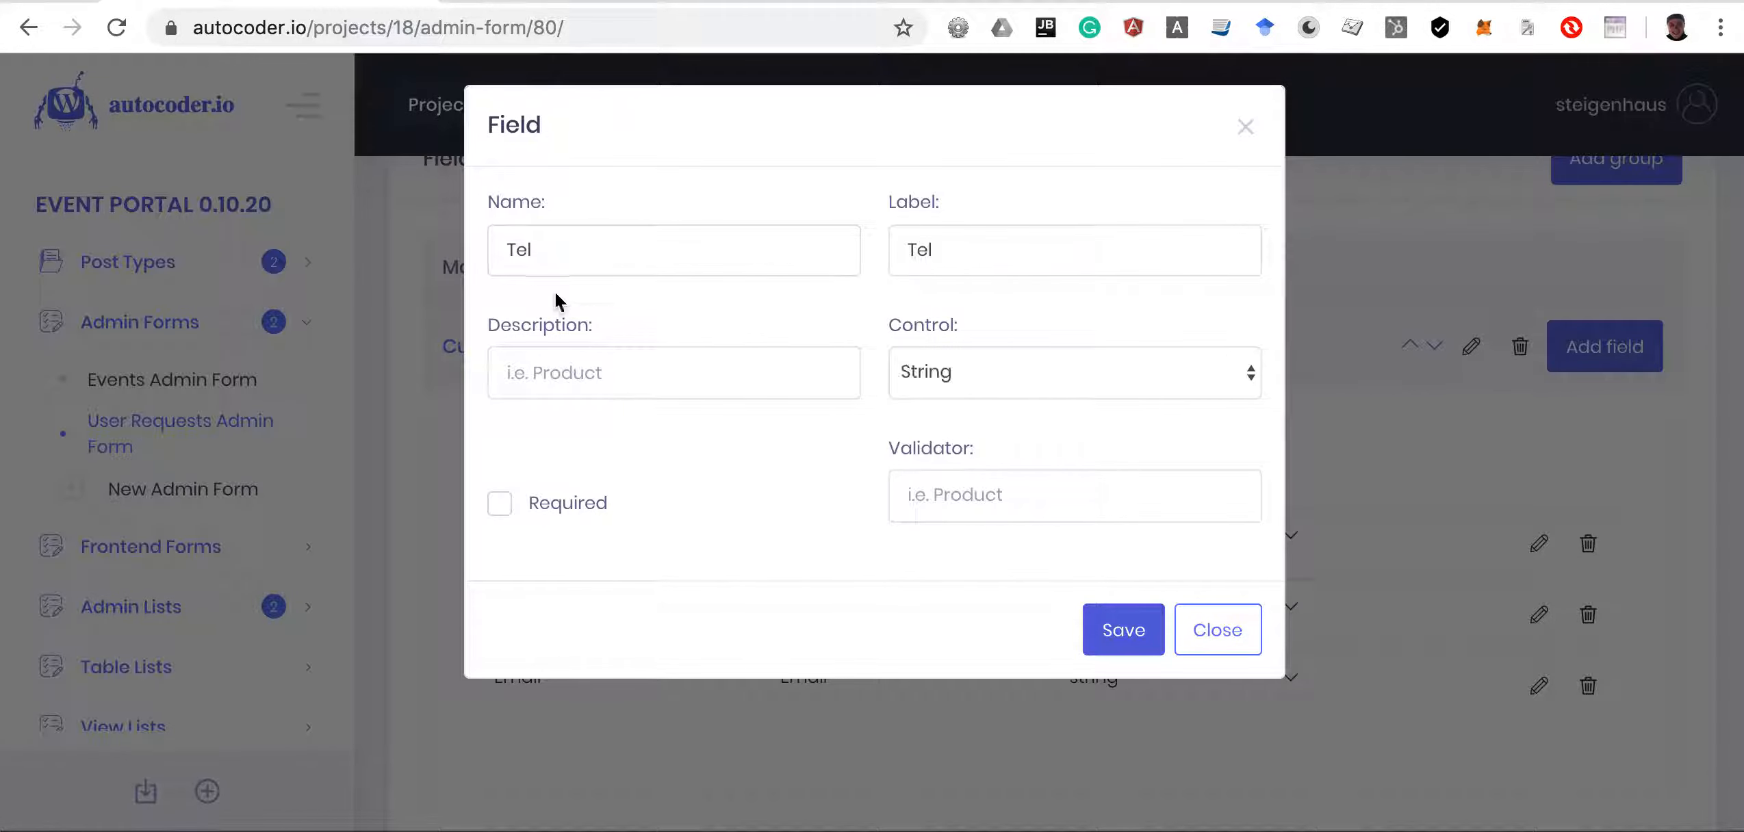
{"action": "left_click", "coordinate": [1108, 640]}
Add a Request field with the Text area control to the admin form's Custom Fields group
{"action": "left_click", "coordinate": [1594, 347]}
{"action": "left_click", "coordinate": [650, 250]}
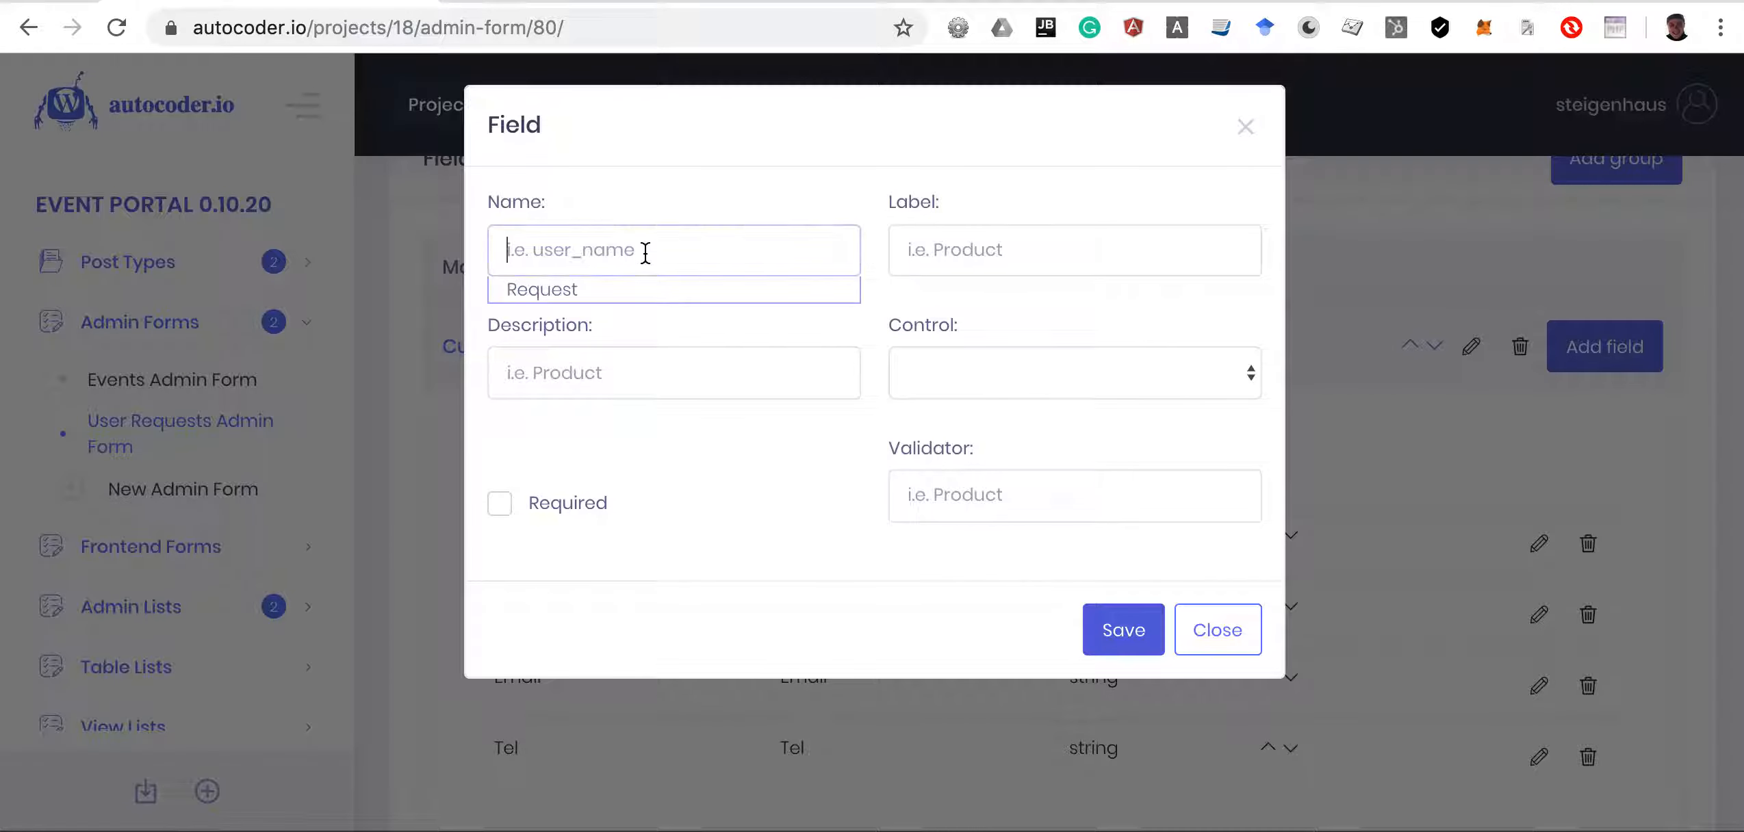
{"action": "left_click", "coordinate": [590, 291]}
{"action": "left_click", "coordinate": [971, 366]}
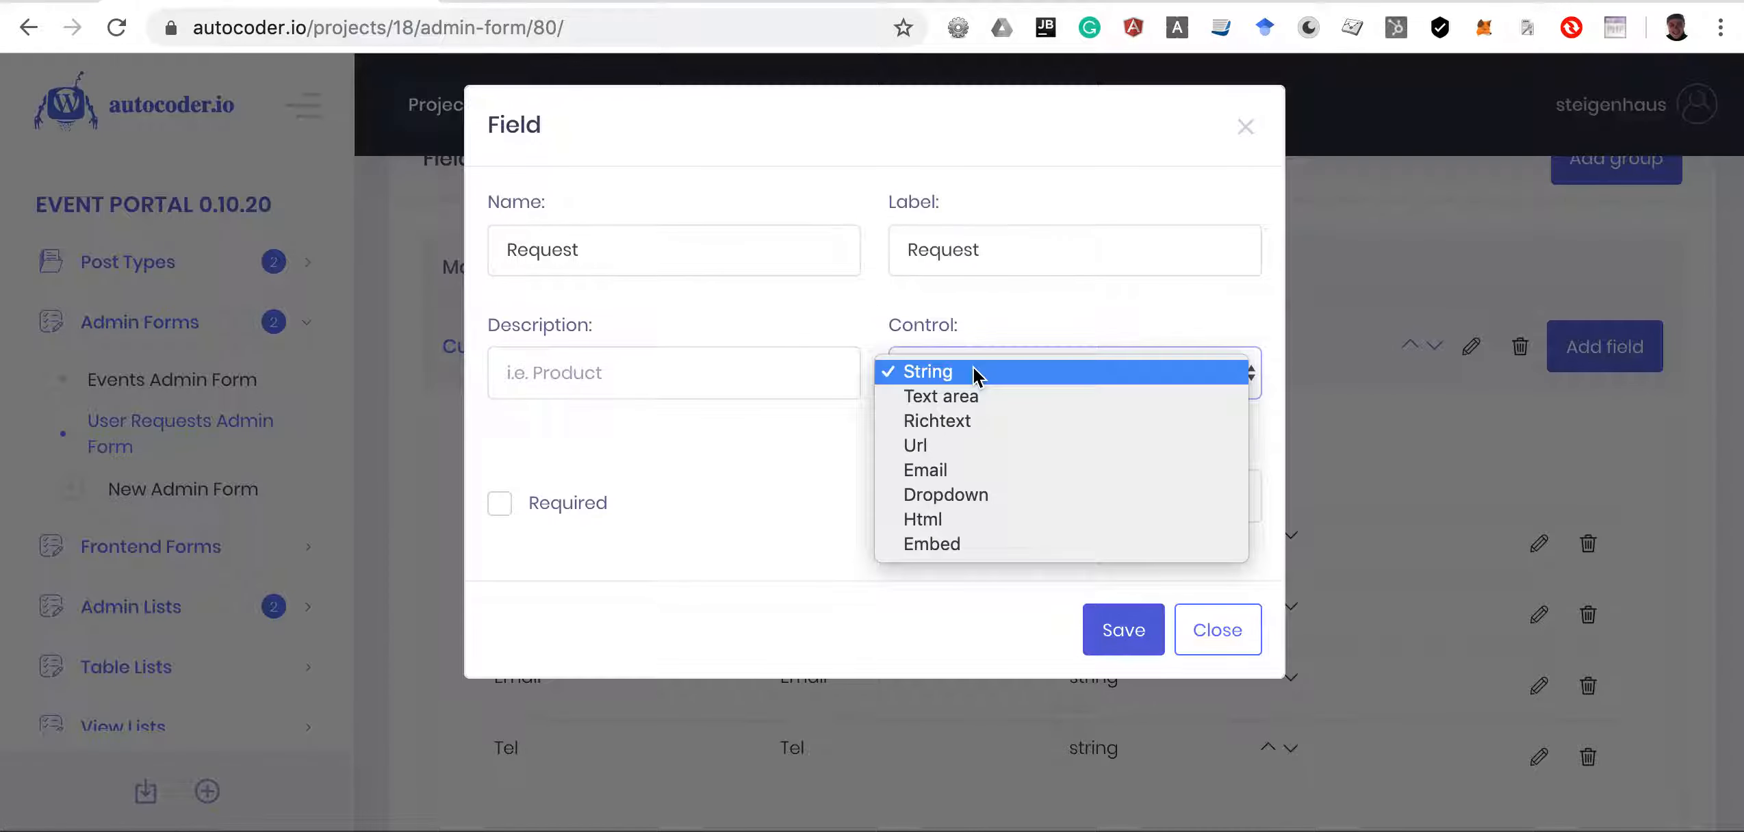
{"action": "left_click", "coordinate": [944, 398]}
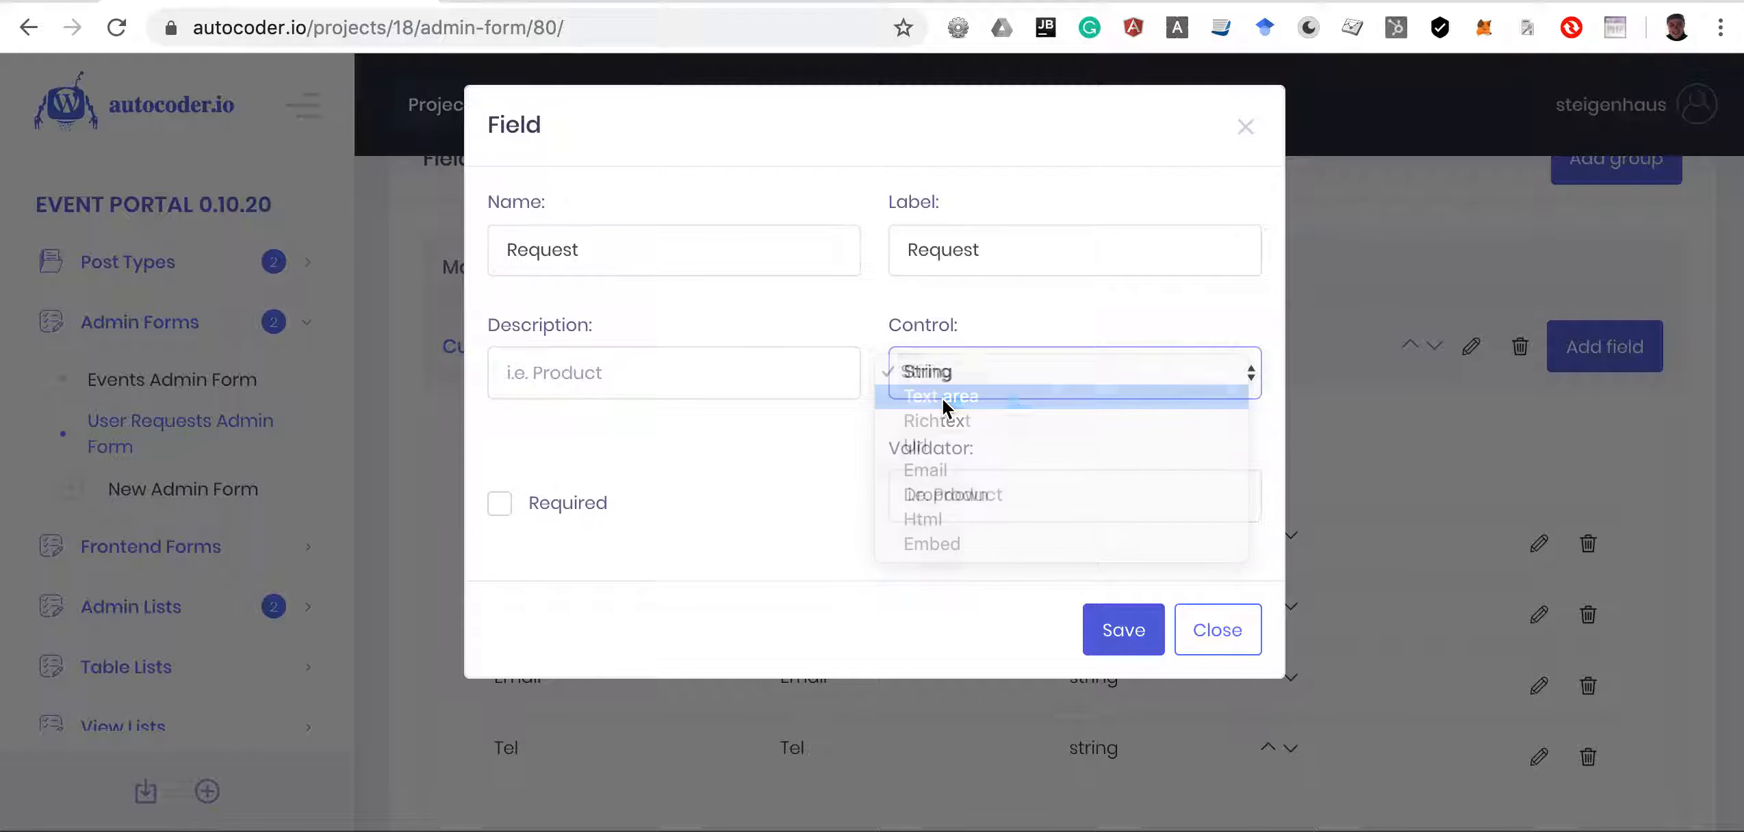
{"action": "left_click", "coordinate": [1094, 649]}
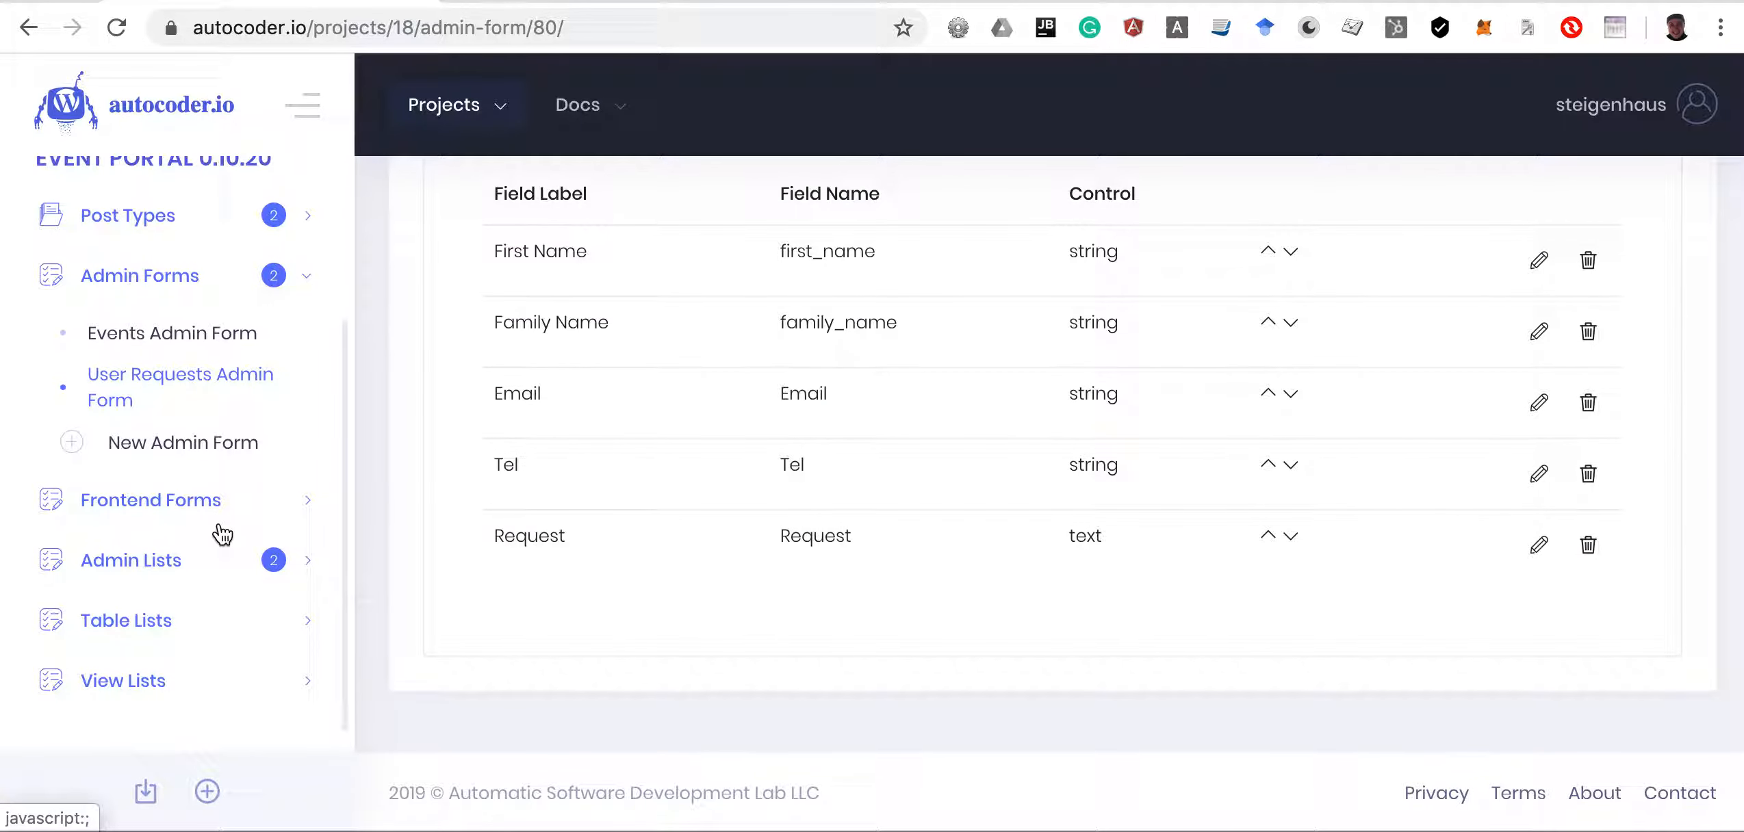
Create a new frontend form for the Req post type, keeping the name ReqFF and label User Requests Frontend Form
{"action": "left_click", "coordinate": [171, 508]}
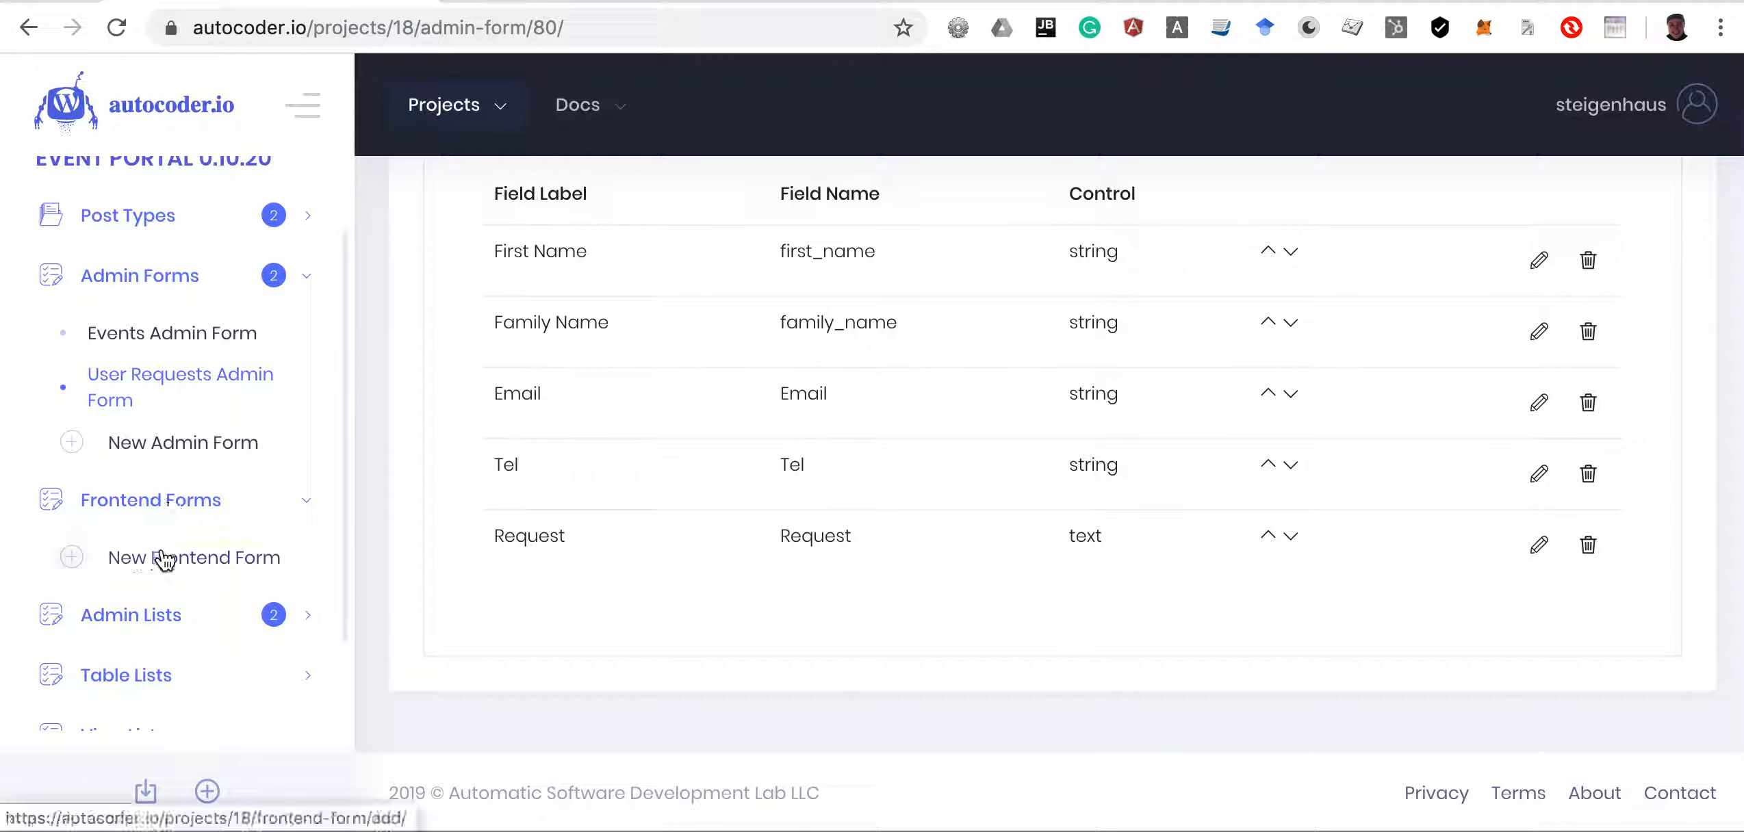
{"action": "left_click", "coordinate": [165, 562]}
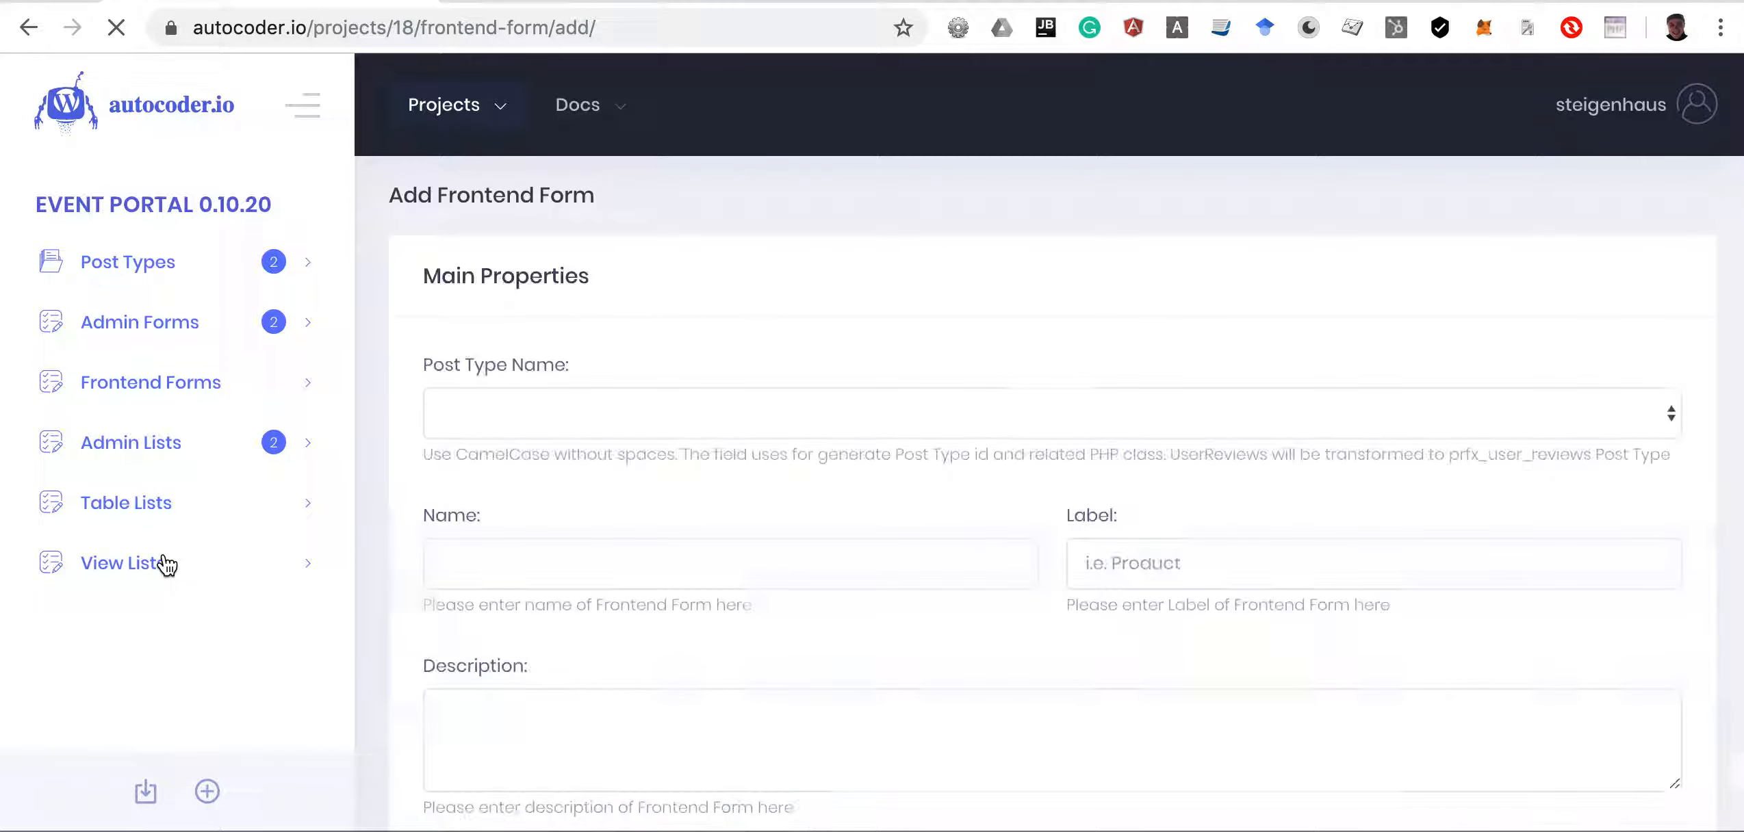
{"action": "left_click", "coordinate": [674, 418]}
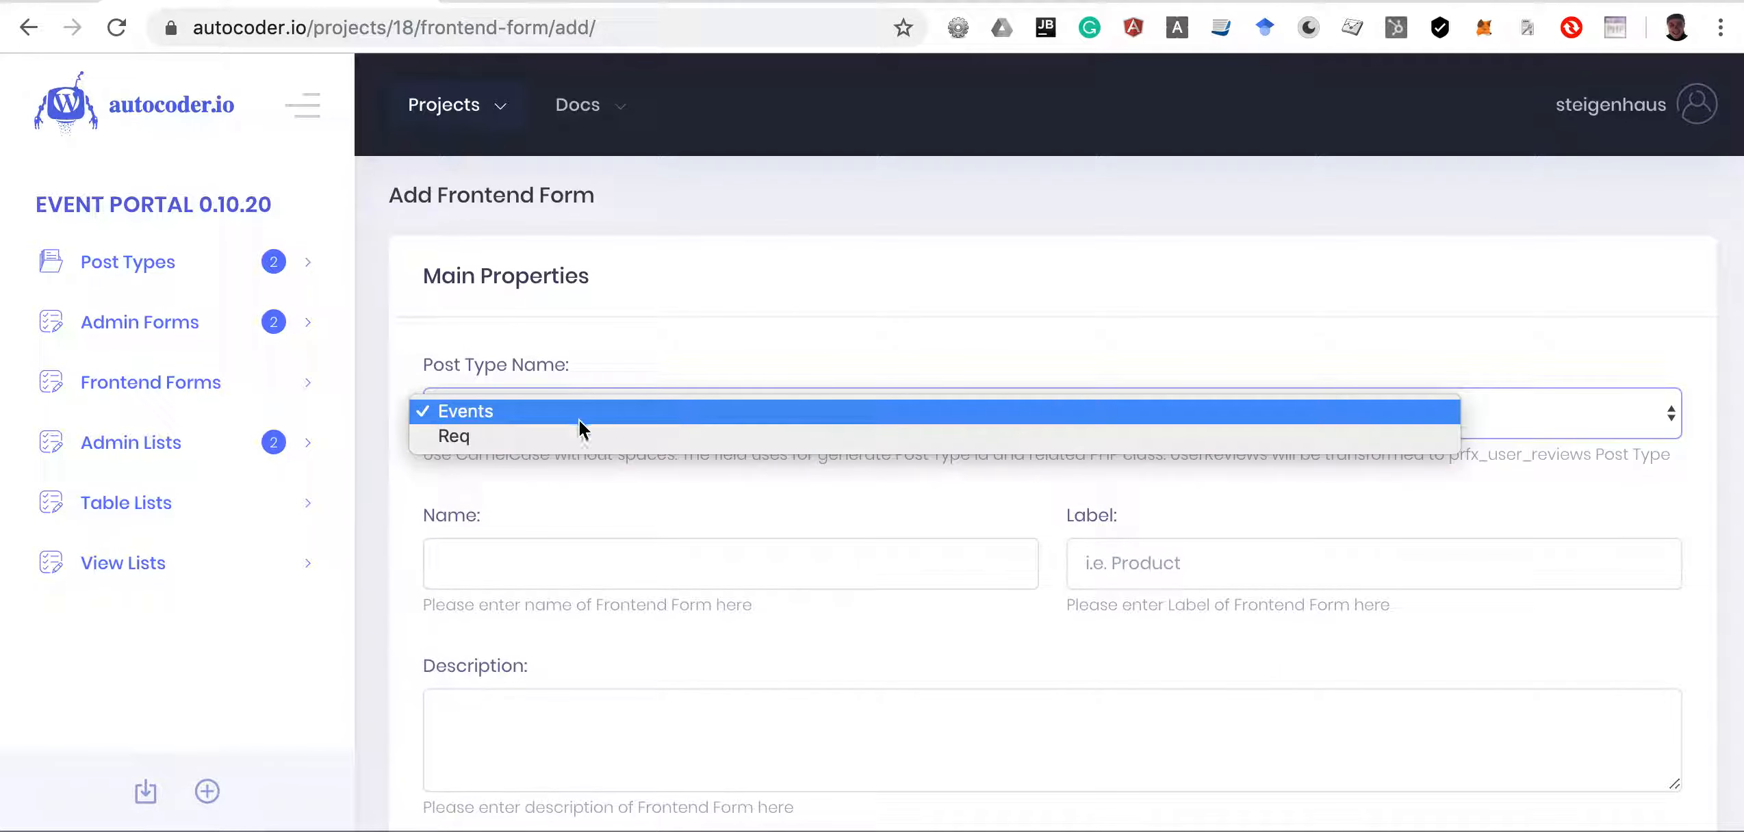
{"action": "left_click", "coordinate": [517, 437]}
{"action": "scroll", "coordinate": [507, 445], "scroll_direction": "down", "scroll_amount": 5}
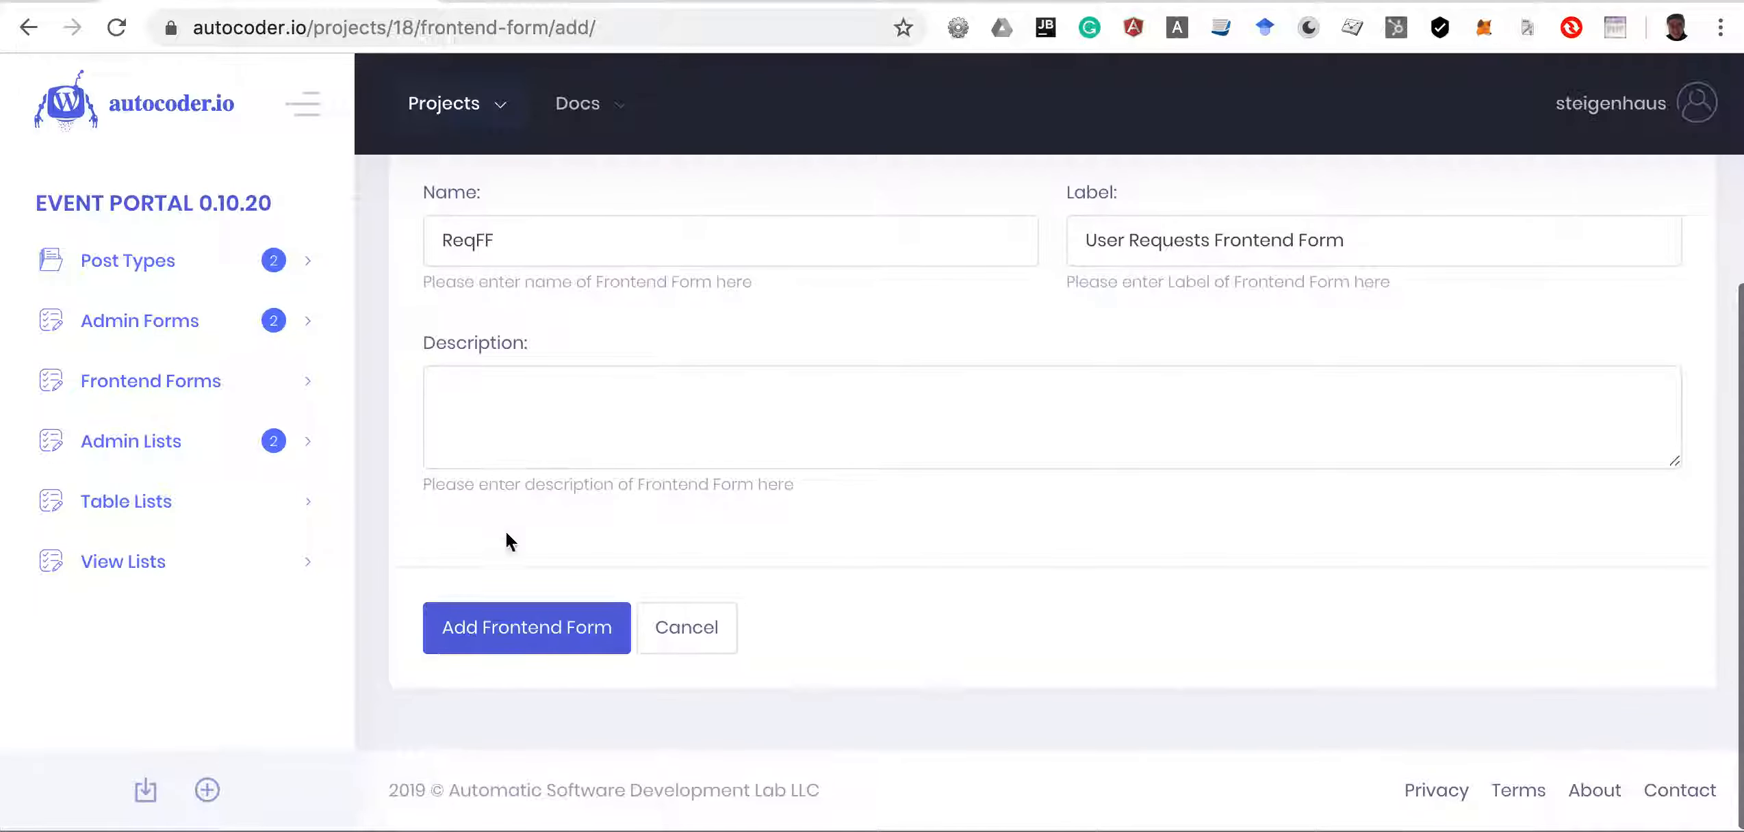
{"action": "left_click", "coordinate": [502, 626]}
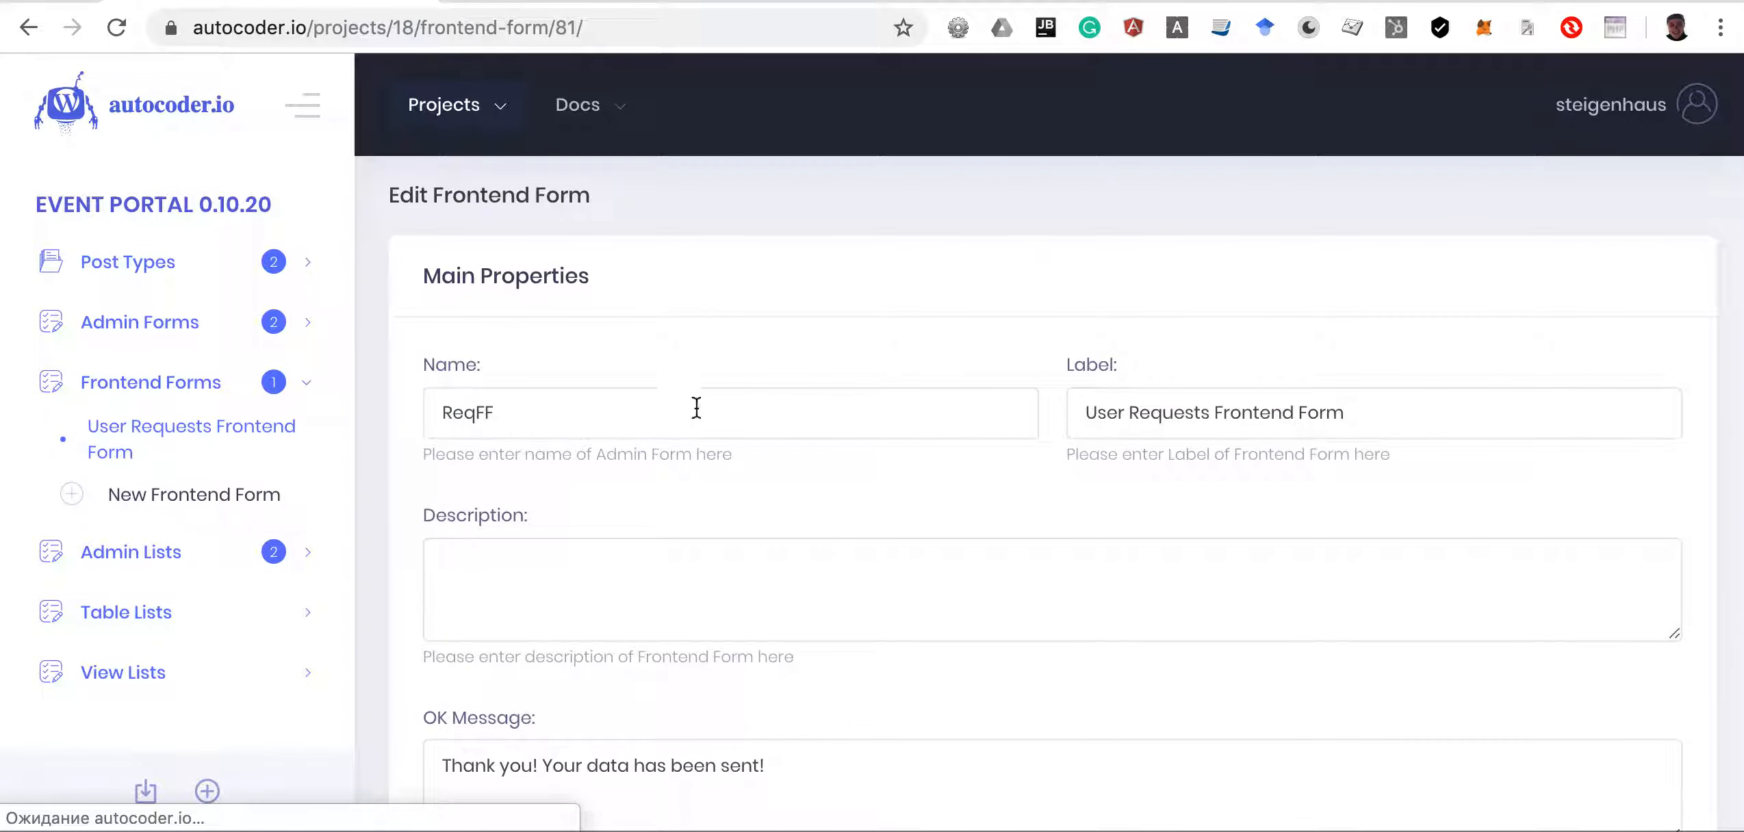
Add a field group named custom_fields to the User Requests frontend form
{"action": "scroll", "coordinate": [753, 479], "scroll_direction": "down", "scroll_amount": 10}
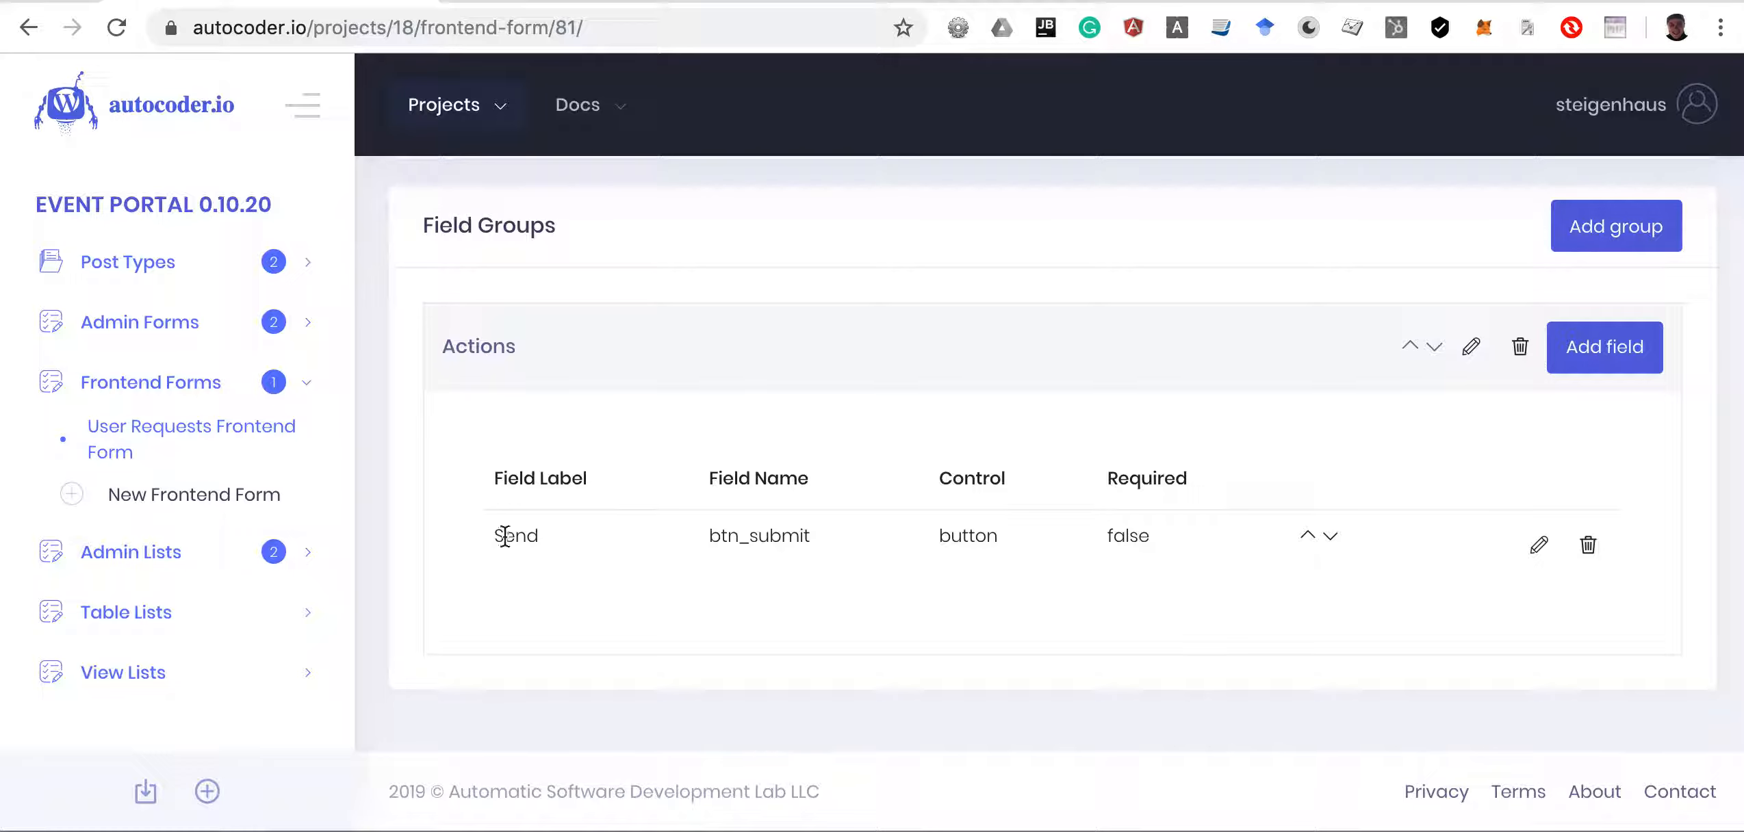
{"action": "scroll", "coordinate": [1163, 424], "scroll_direction": "up", "scroll_amount": 1}
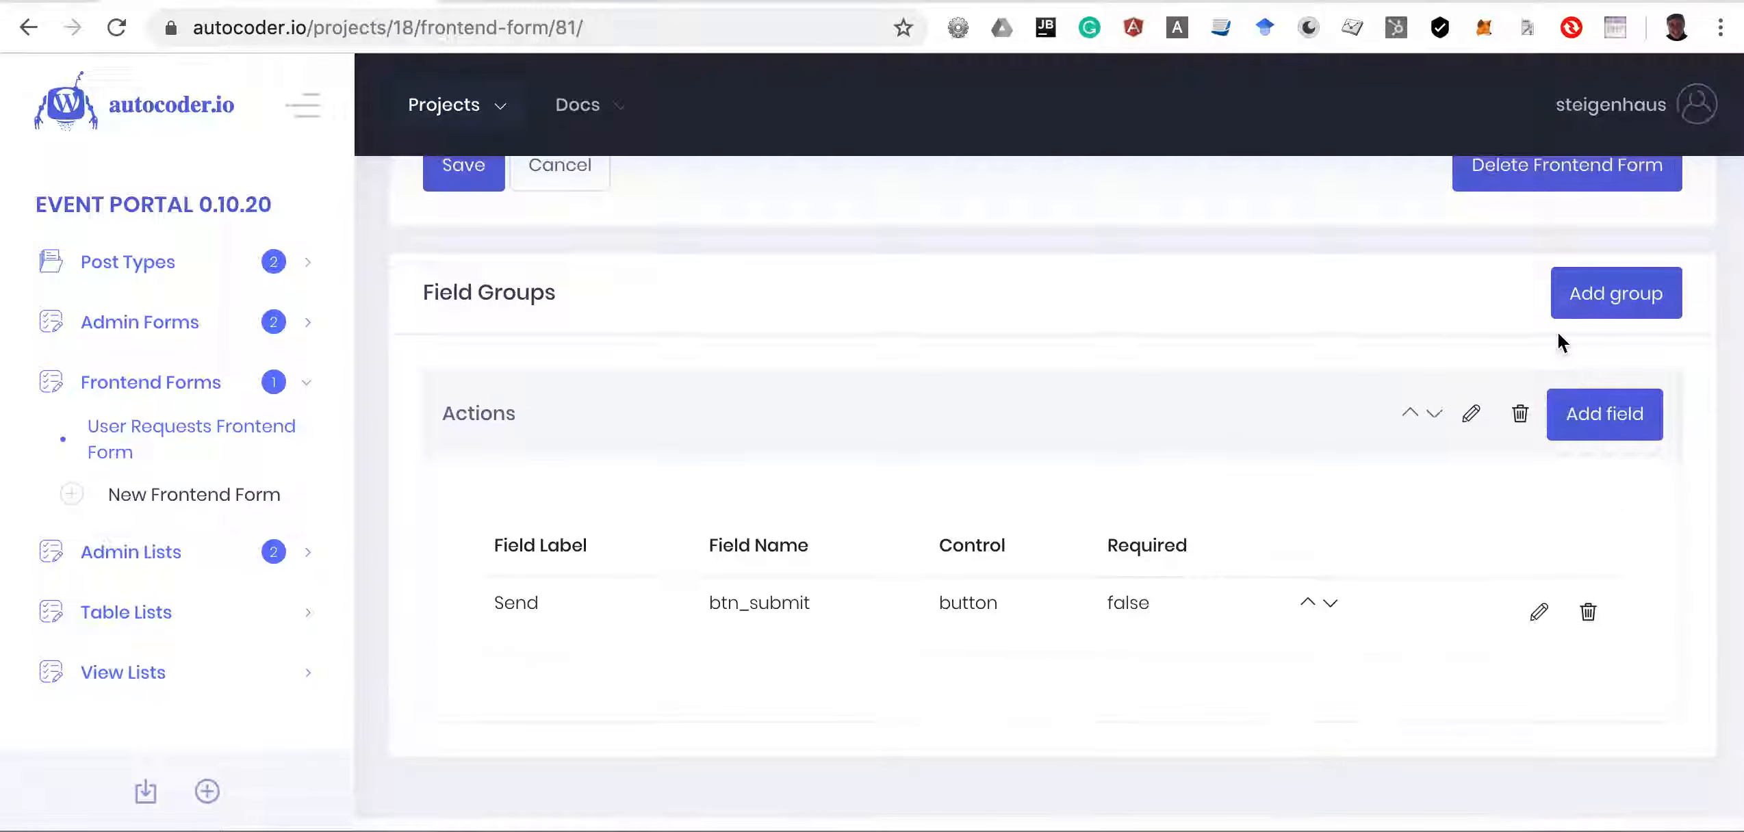
{"action": "left_click", "coordinate": [1618, 295]}
{"action": "type", "text": "custom_fields"}
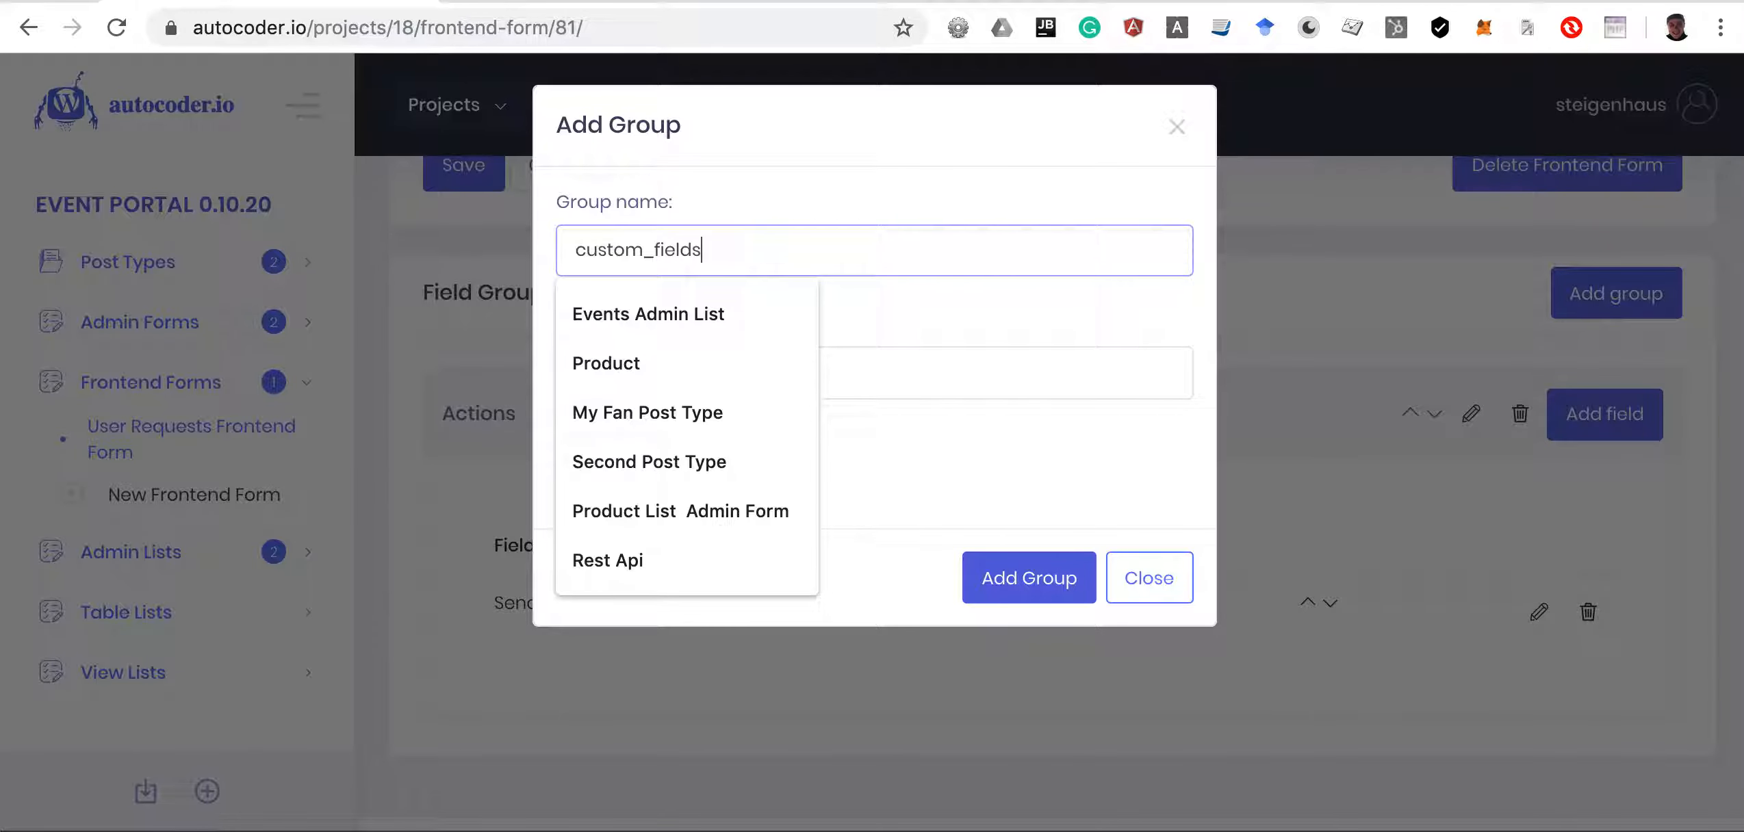
{"action": "key", "text": "Return"}
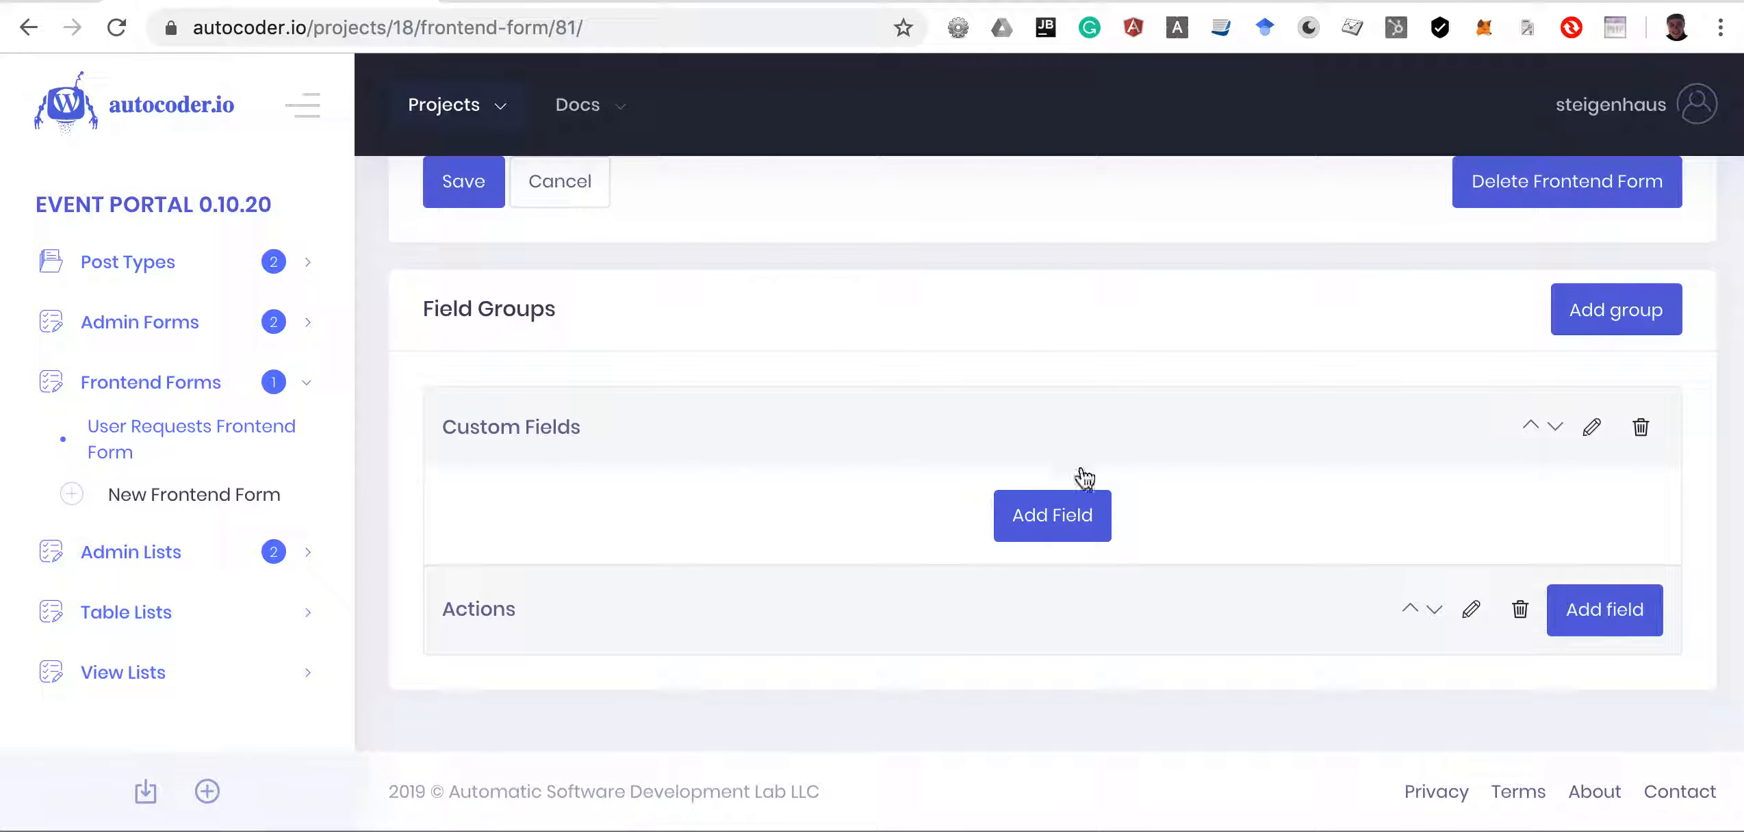
Add first_name and family_name fields with the String control to the frontend form's Custom Fields group
{"action": "left_click", "coordinate": [1047, 514]}
{"action": "left_click", "coordinate": [602, 245]}
{"action": "left_click", "coordinate": [674, 312]}
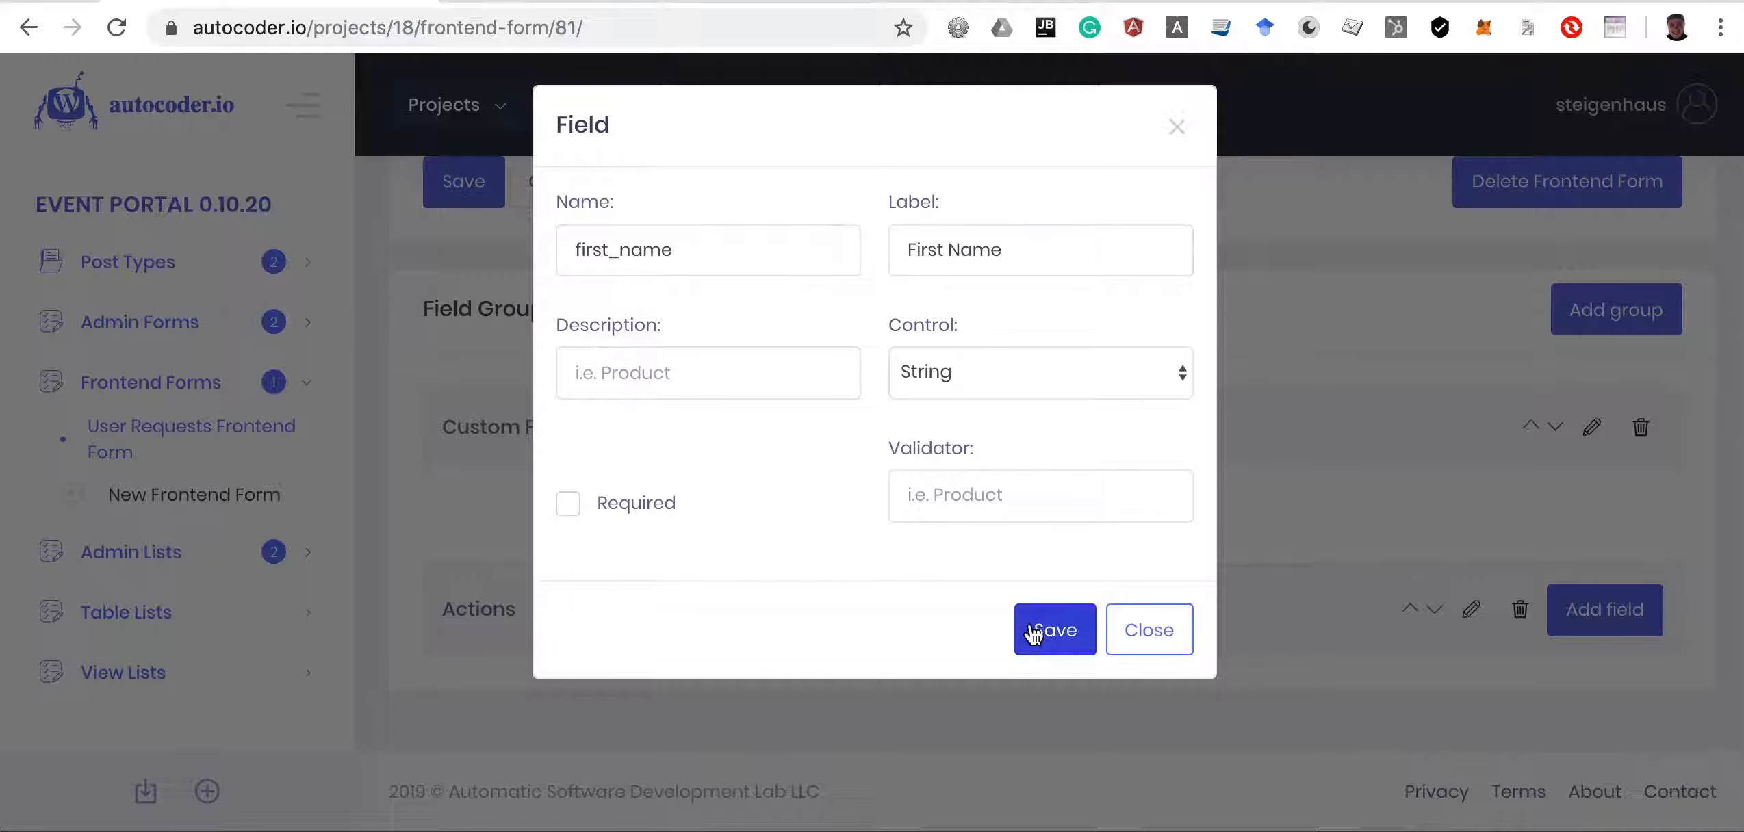
{"action": "left_click", "coordinate": [1032, 631]}
{"action": "left_click", "coordinate": [1603, 413]}
{"action": "left_click", "coordinate": [691, 250]}
{"action": "left_click", "coordinate": [674, 343]}
{"action": "left_click", "coordinate": [1076, 638]}
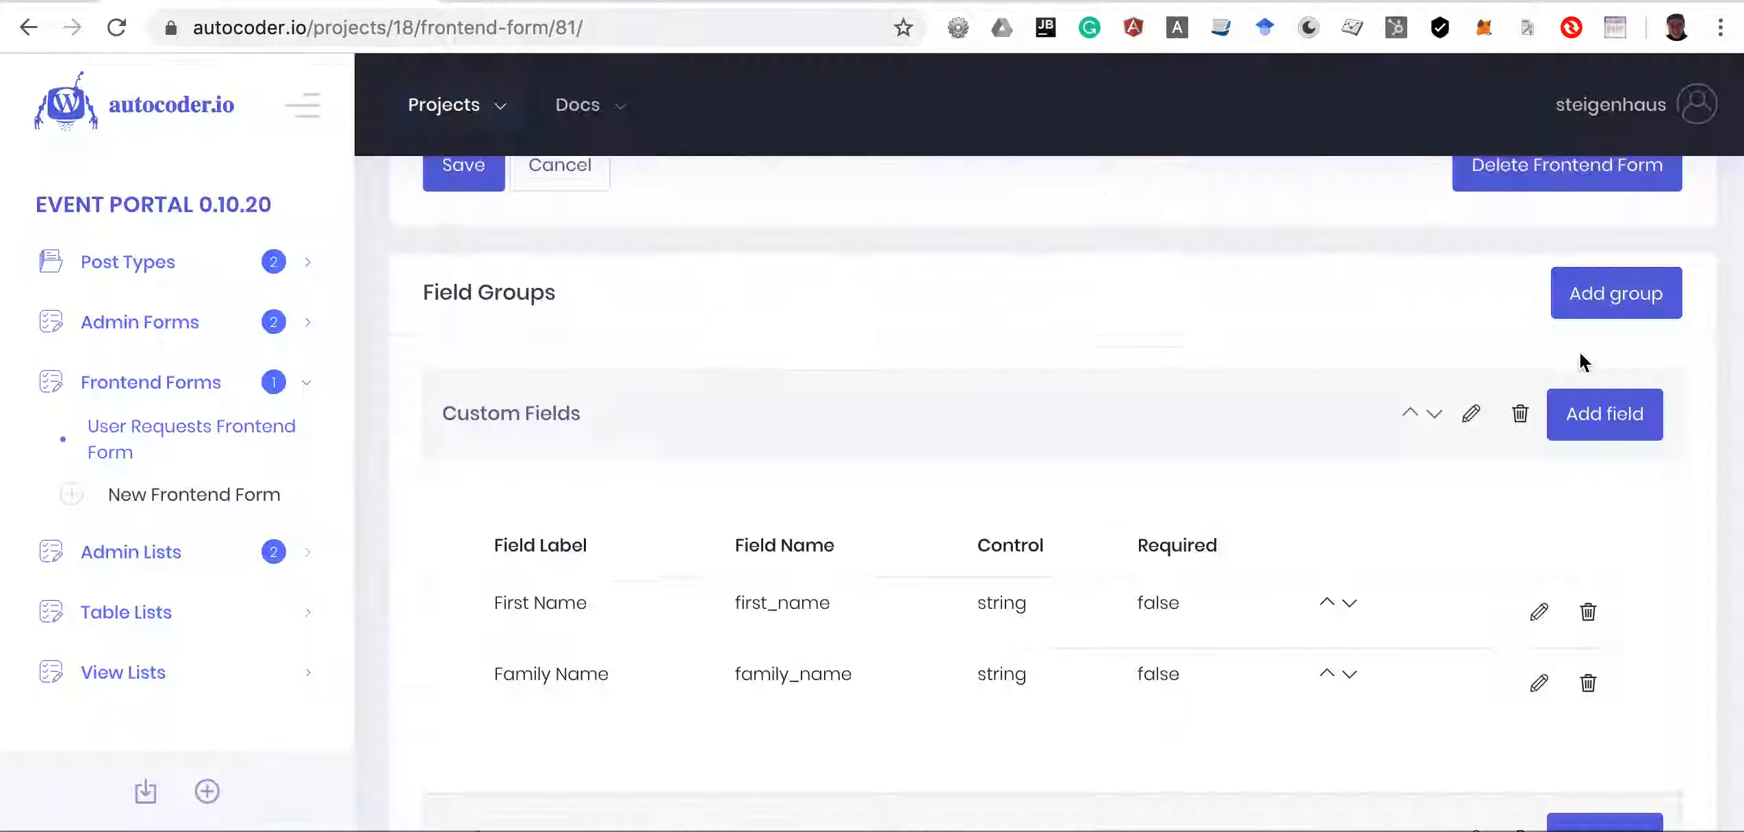
Add Email and Tel fields with the String control to the frontend form's Custom Fields group
{"action": "left_click", "coordinate": [1604, 413]}
{"action": "left_click", "coordinate": [692, 249]}
{"action": "left_click", "coordinate": [616, 287]}
{"action": "left_click", "coordinate": [1043, 626]}
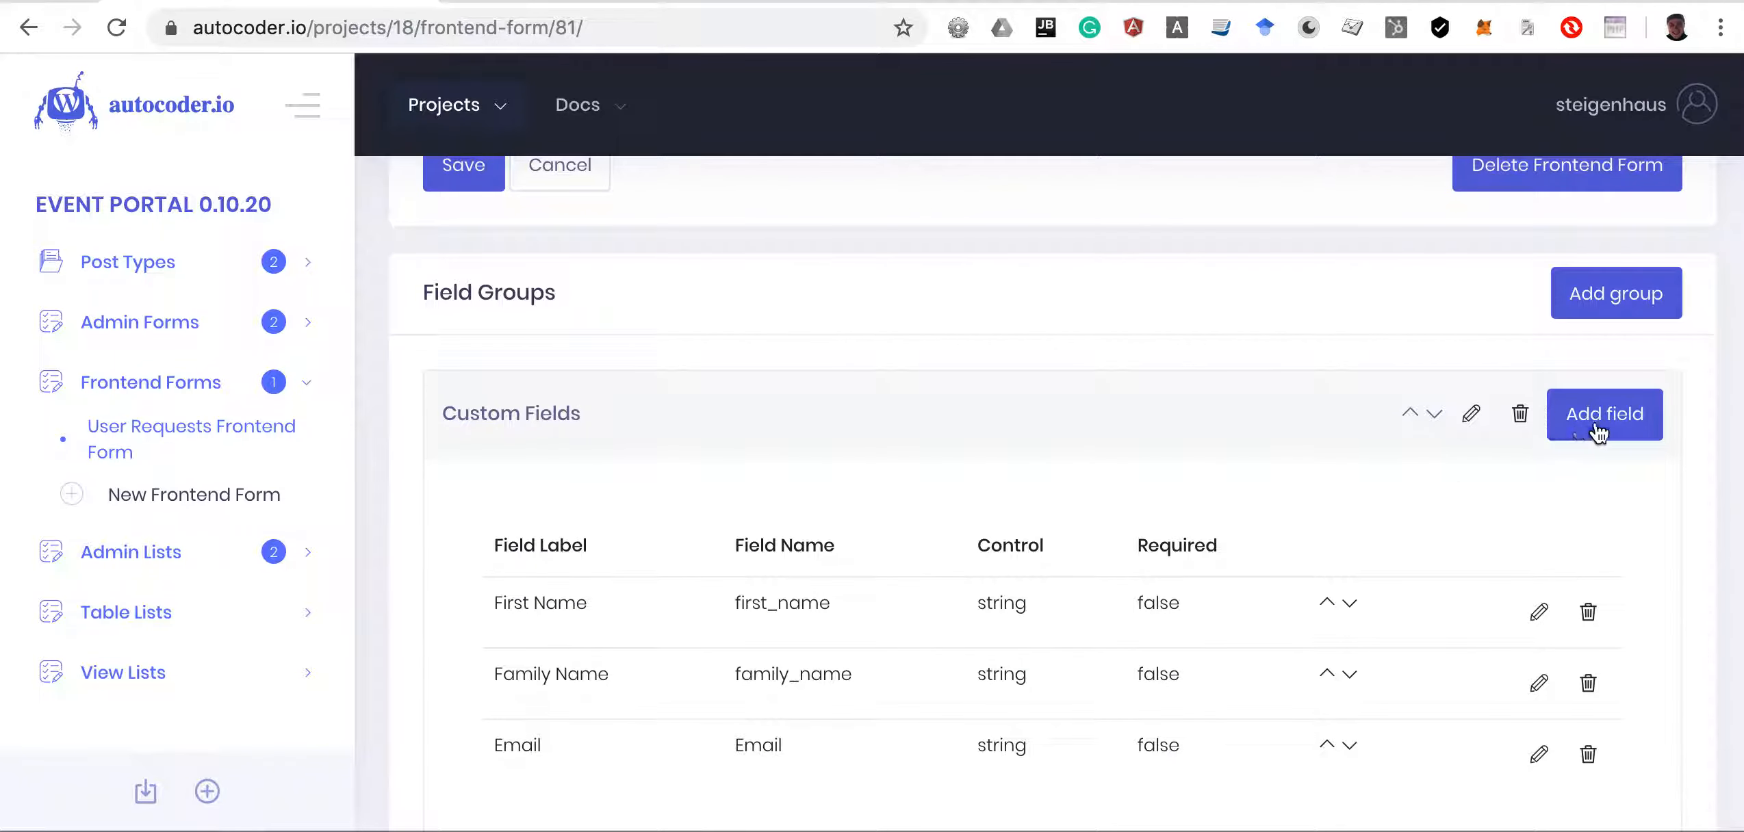
{"action": "left_click", "coordinate": [1598, 433]}
{"action": "left_click", "coordinate": [691, 249]}
{"action": "left_click", "coordinate": [616, 286]}
{"action": "left_click", "coordinate": [1056, 631]}
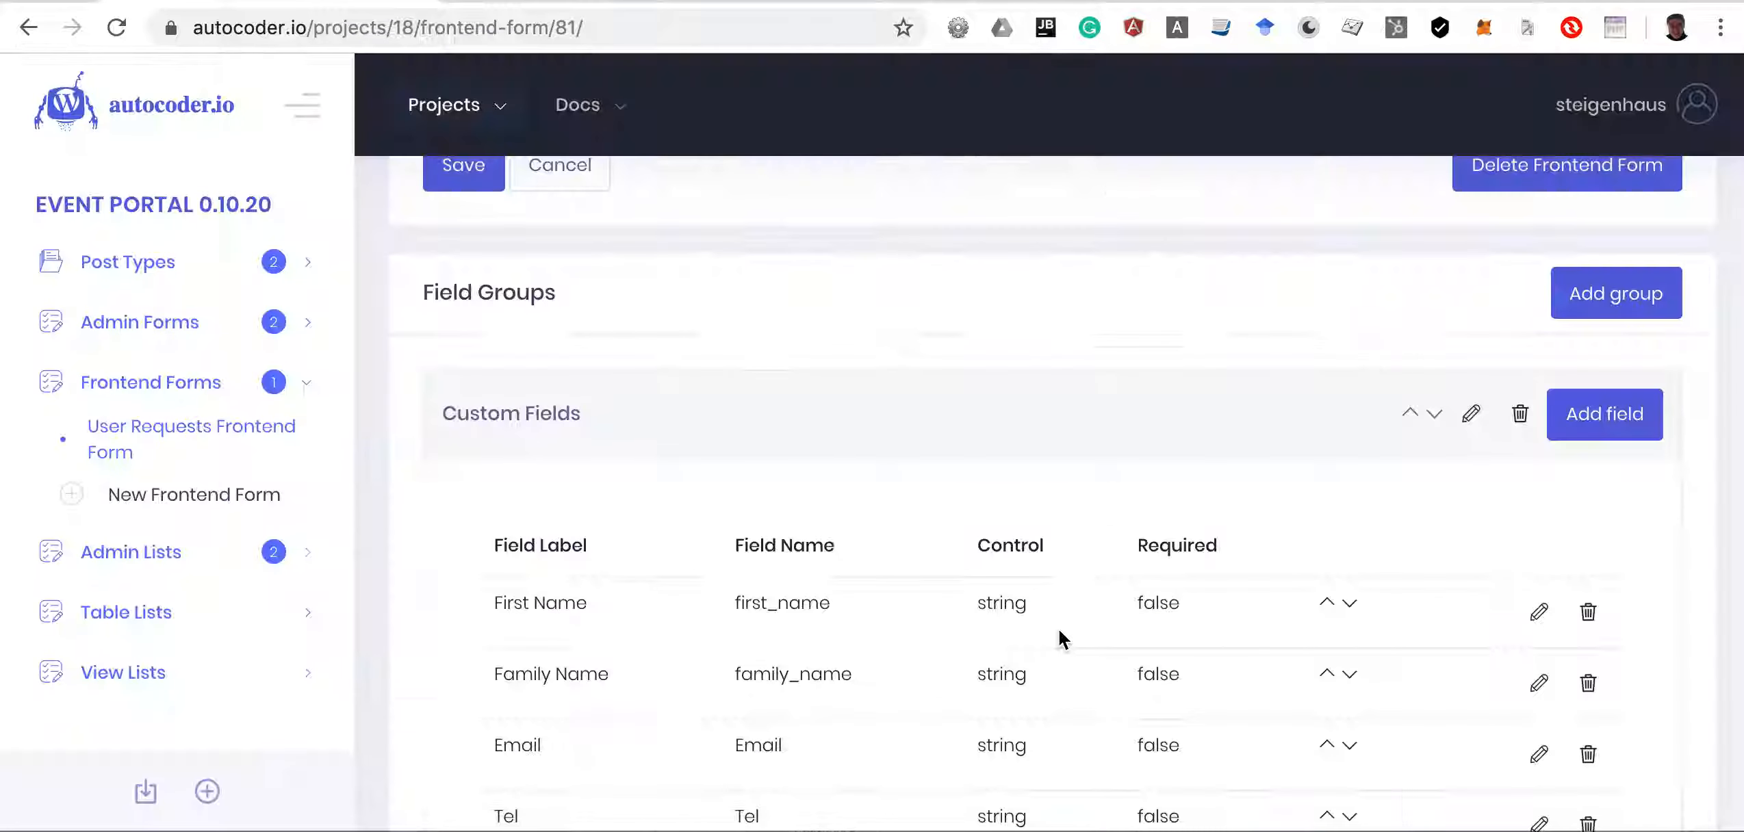
Add a Request field with the Text area control to the frontend form's Custom Fields group
{"action": "left_click", "coordinate": [1603, 413]}
{"action": "left_click", "coordinate": [657, 251]}
{"action": "left_click", "coordinate": [616, 292]}
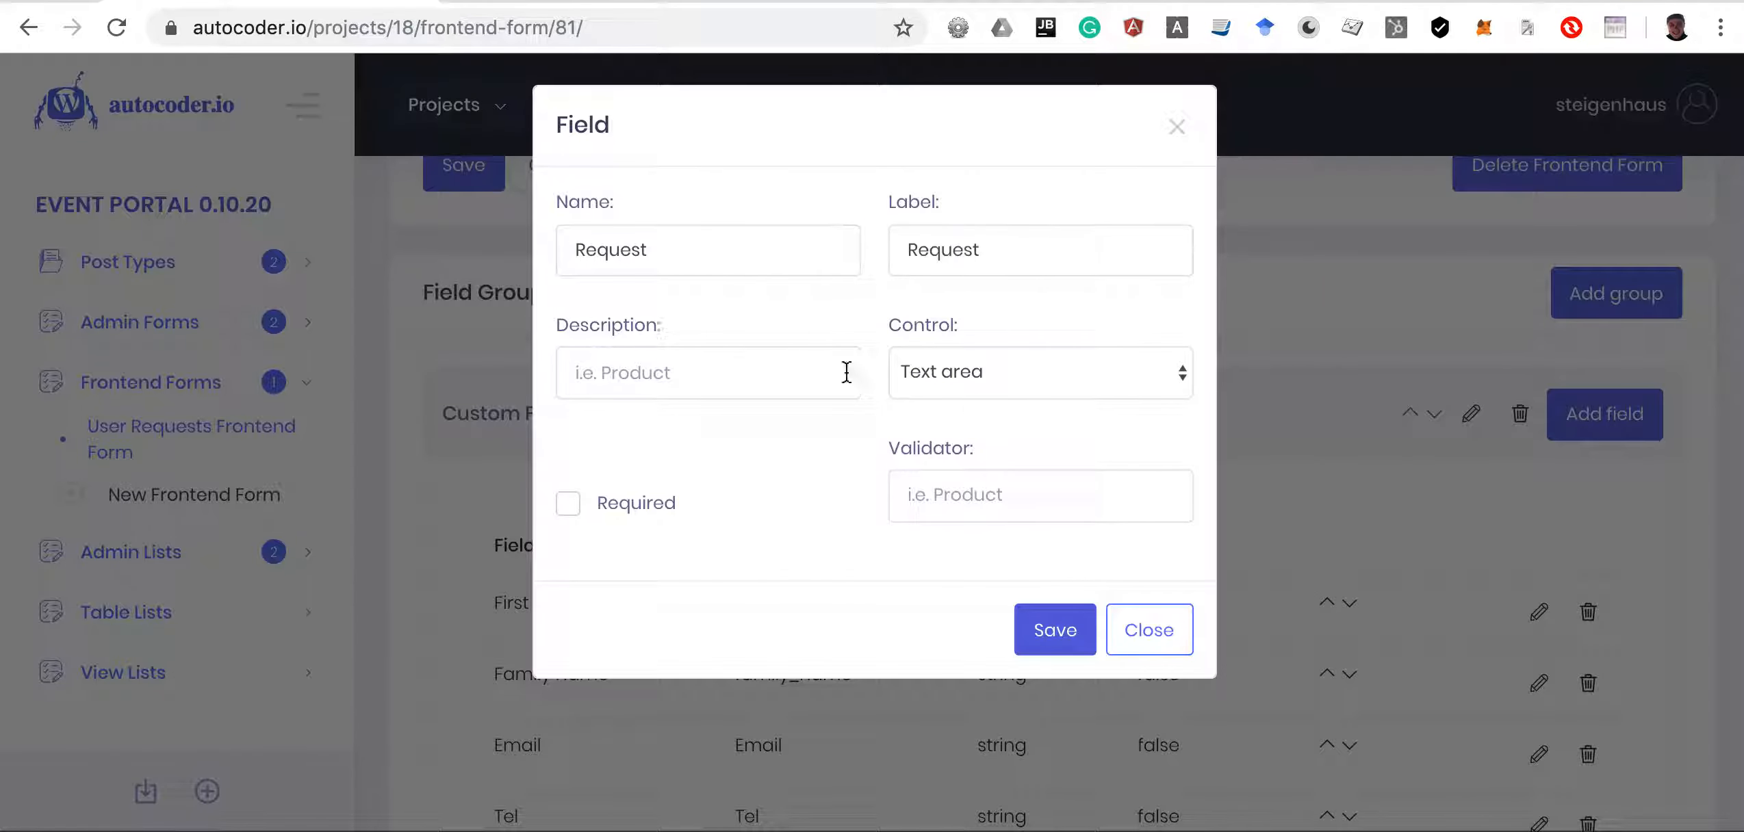
{"action": "left_click", "coordinate": [971, 383]}
{"action": "left_click", "coordinate": [966, 375]}
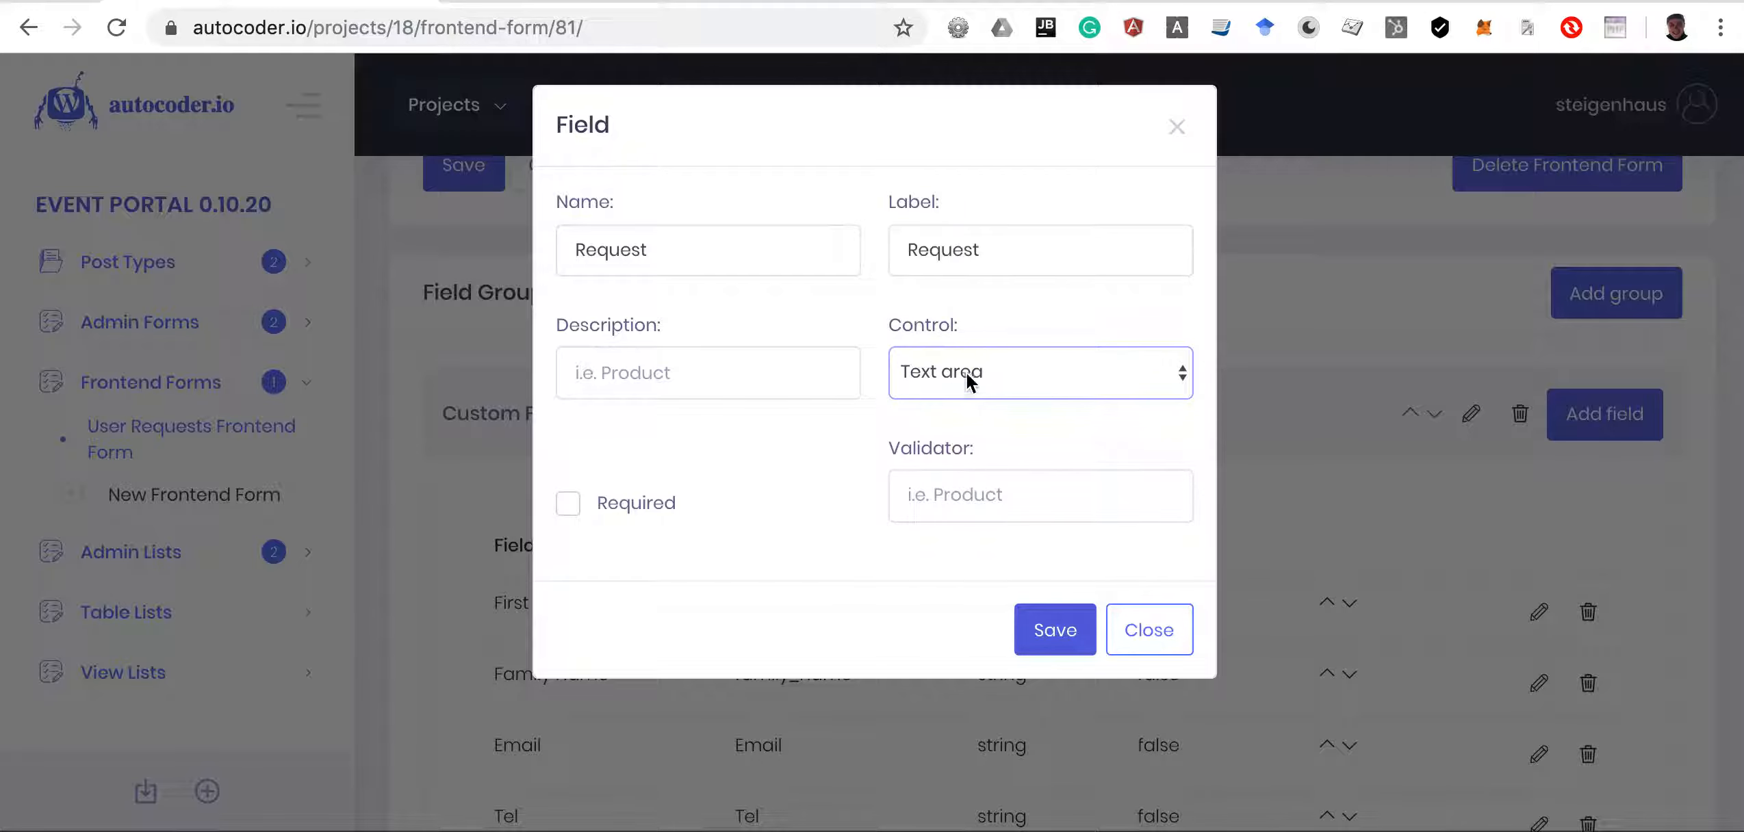
{"action": "left_click", "coordinate": [1039, 631]}
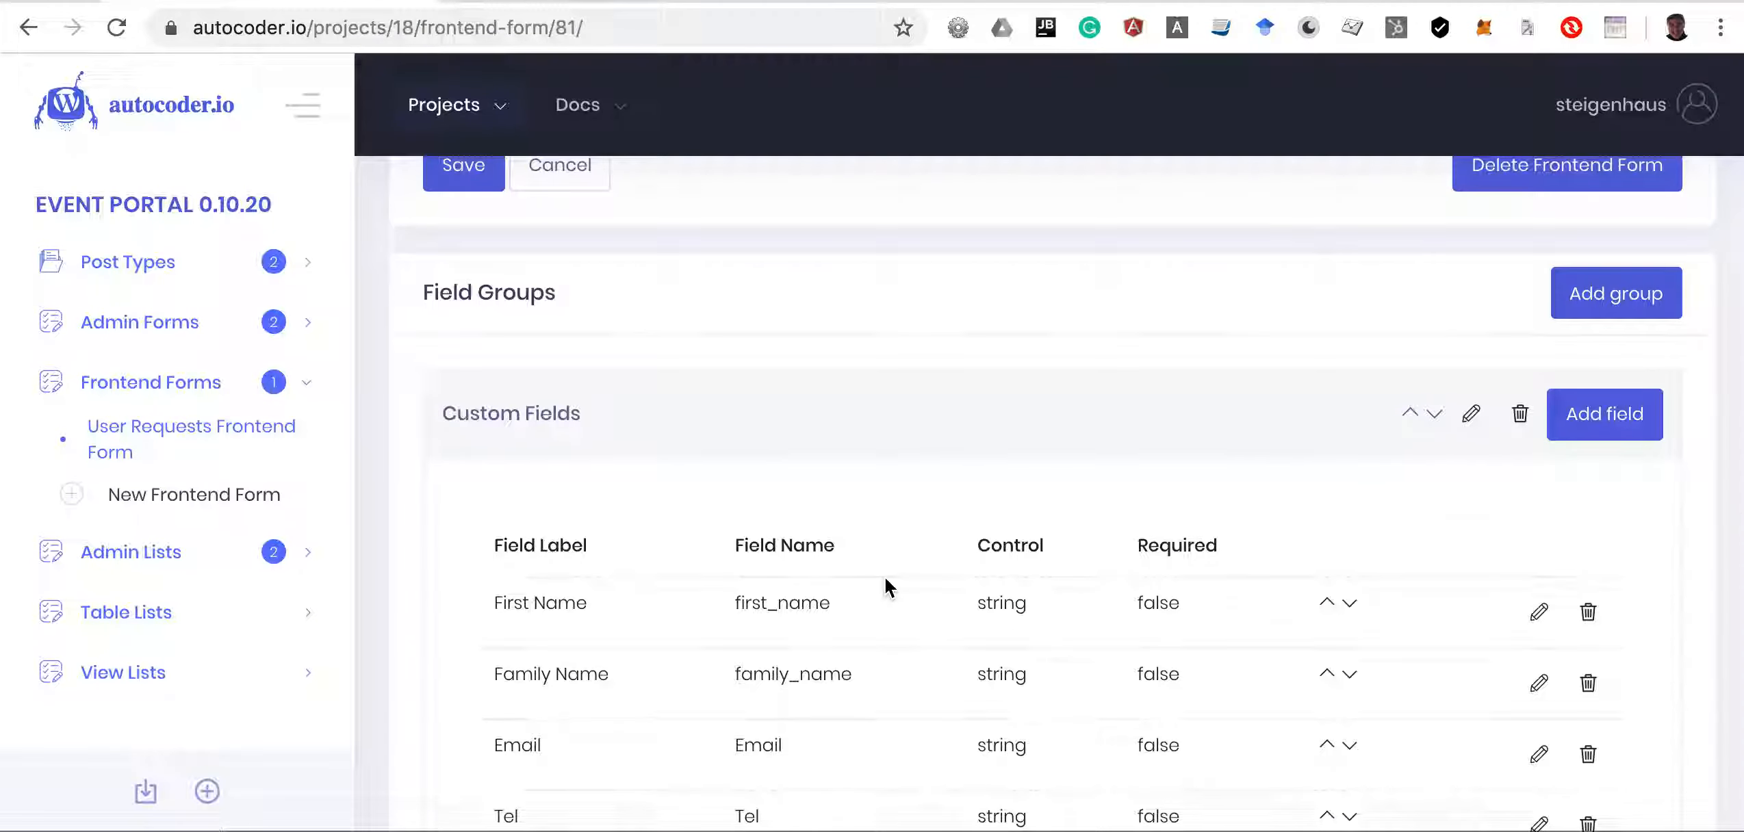
Mark the First Name, Family Name, Email and Request fields as required in the Custom Fields group
{"action": "scroll", "coordinate": [884, 575], "scroll_direction": "down", "scroll_amount": 5}
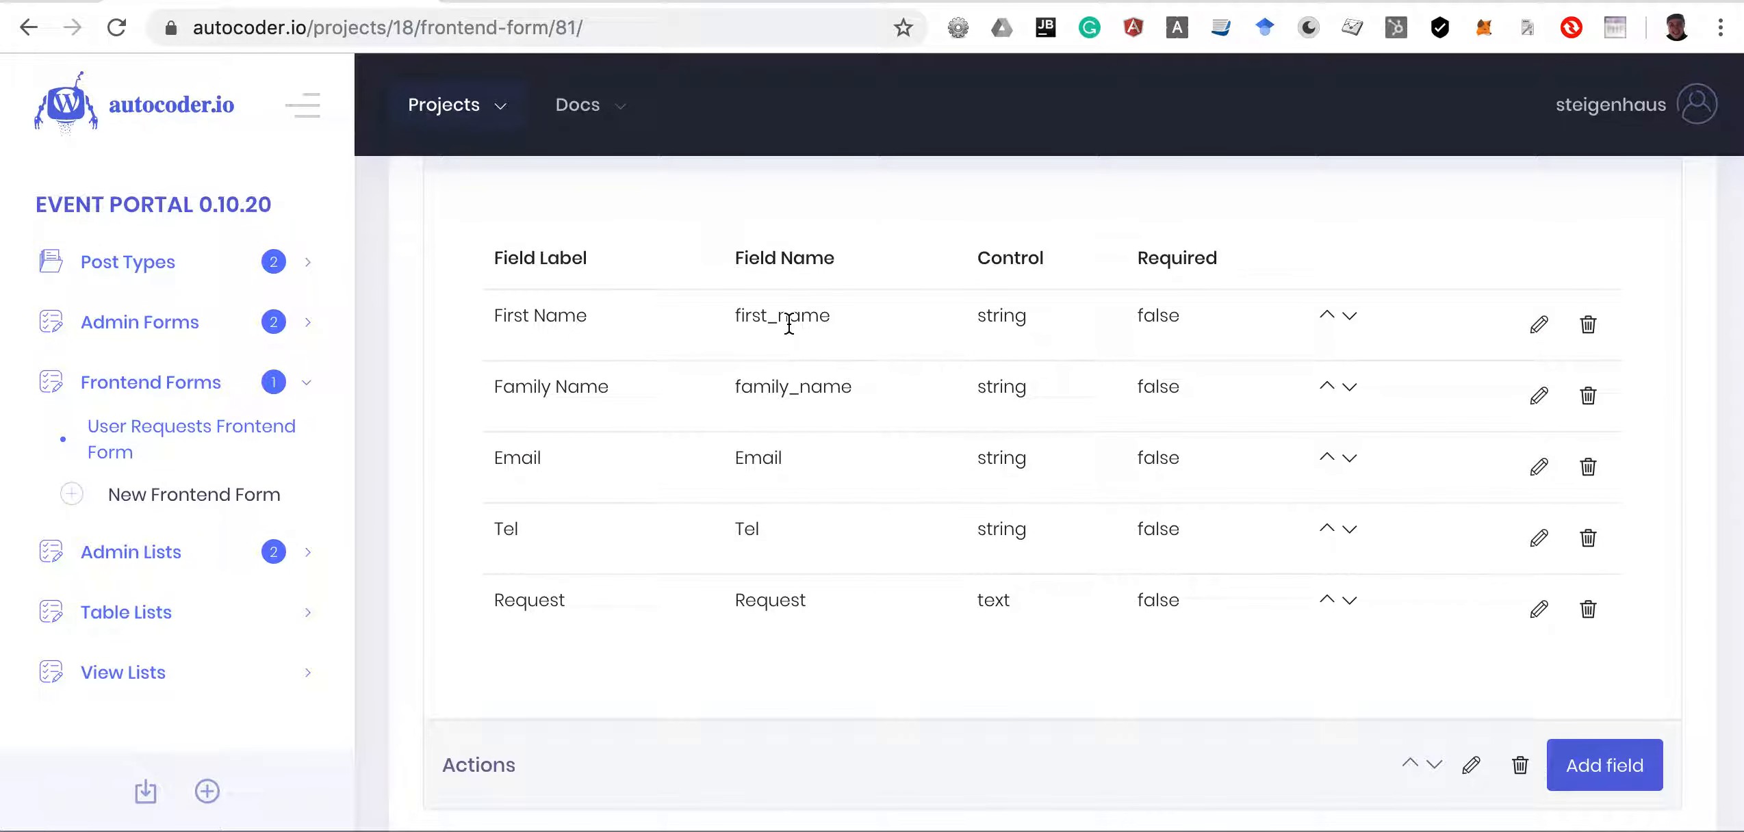
{"action": "left_click", "coordinate": [1539, 324]}
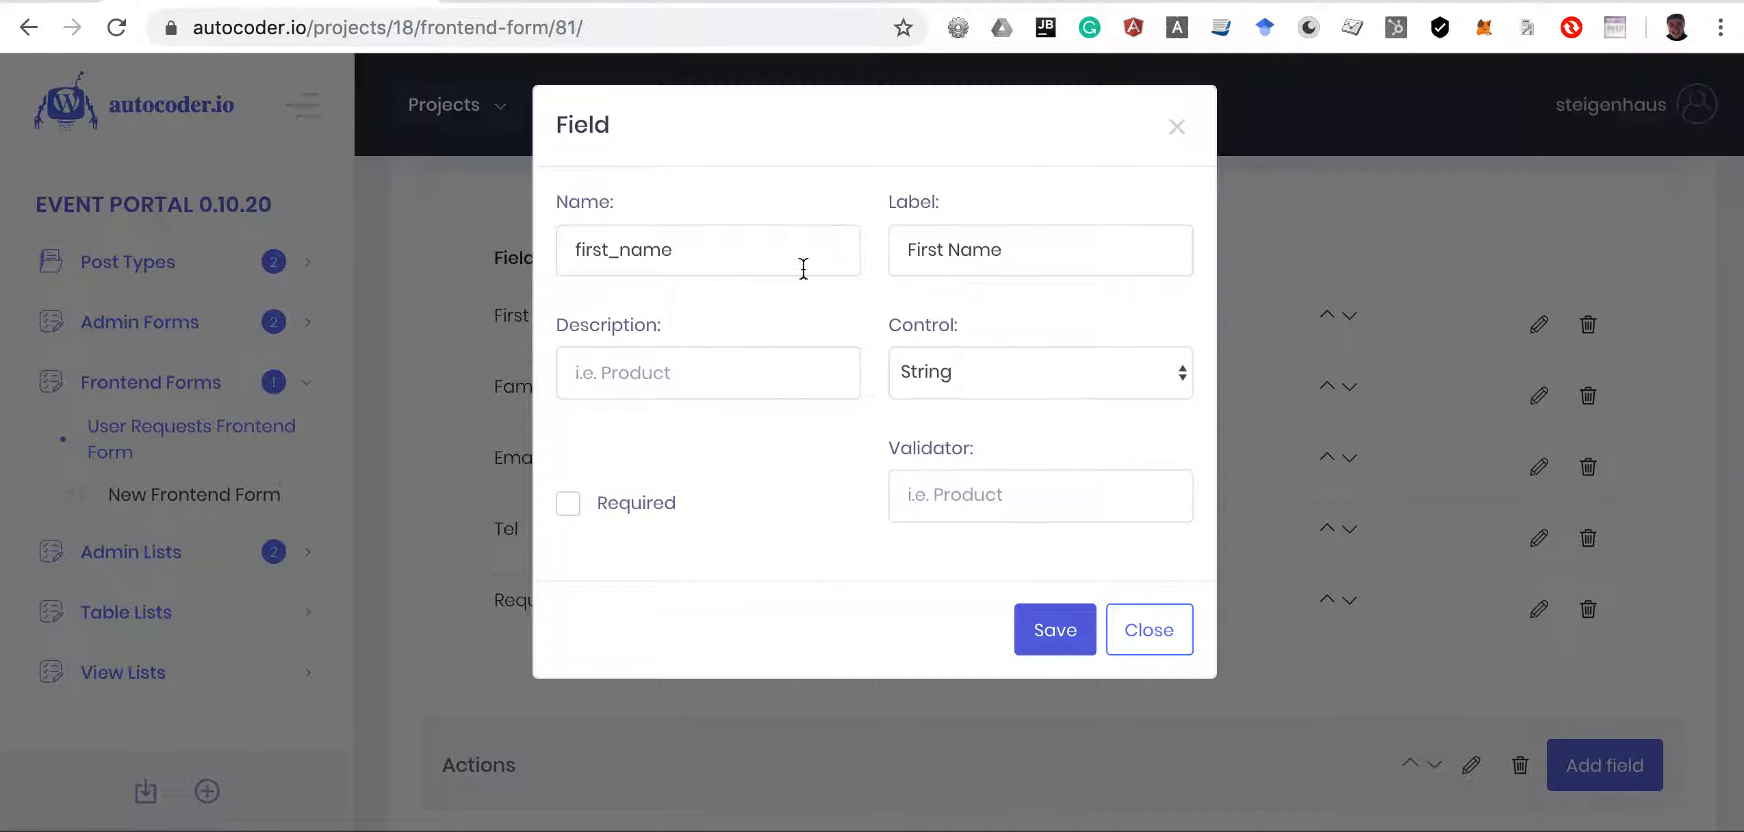
{"action": "left_click", "coordinate": [569, 505]}
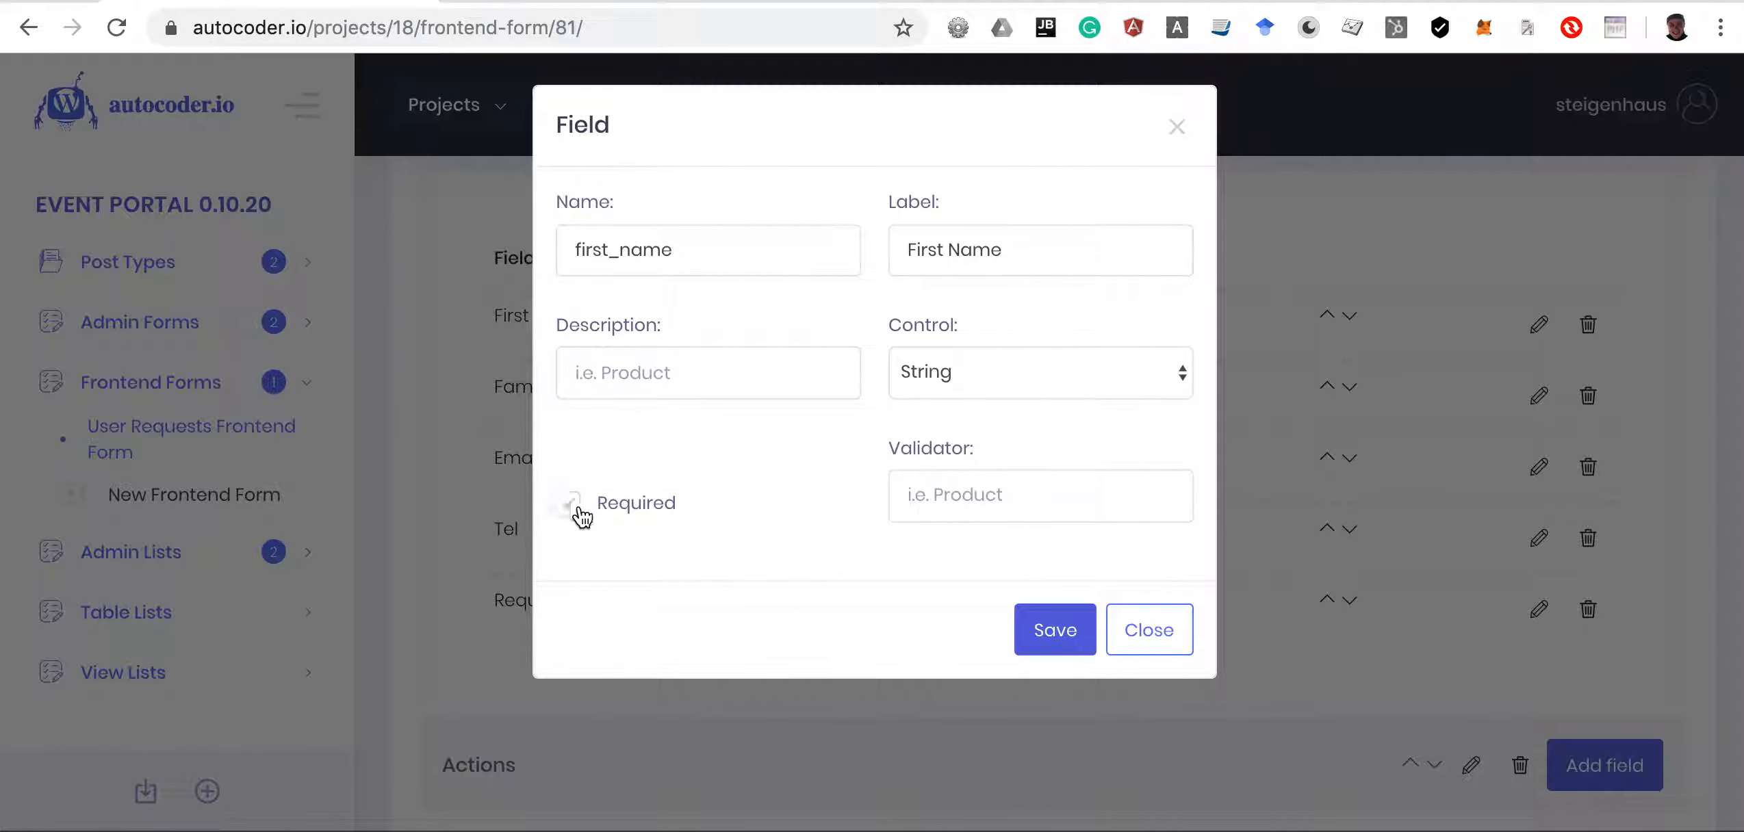
{"action": "left_click", "coordinate": [1040, 630]}
{"action": "left_click", "coordinate": [1540, 395]}
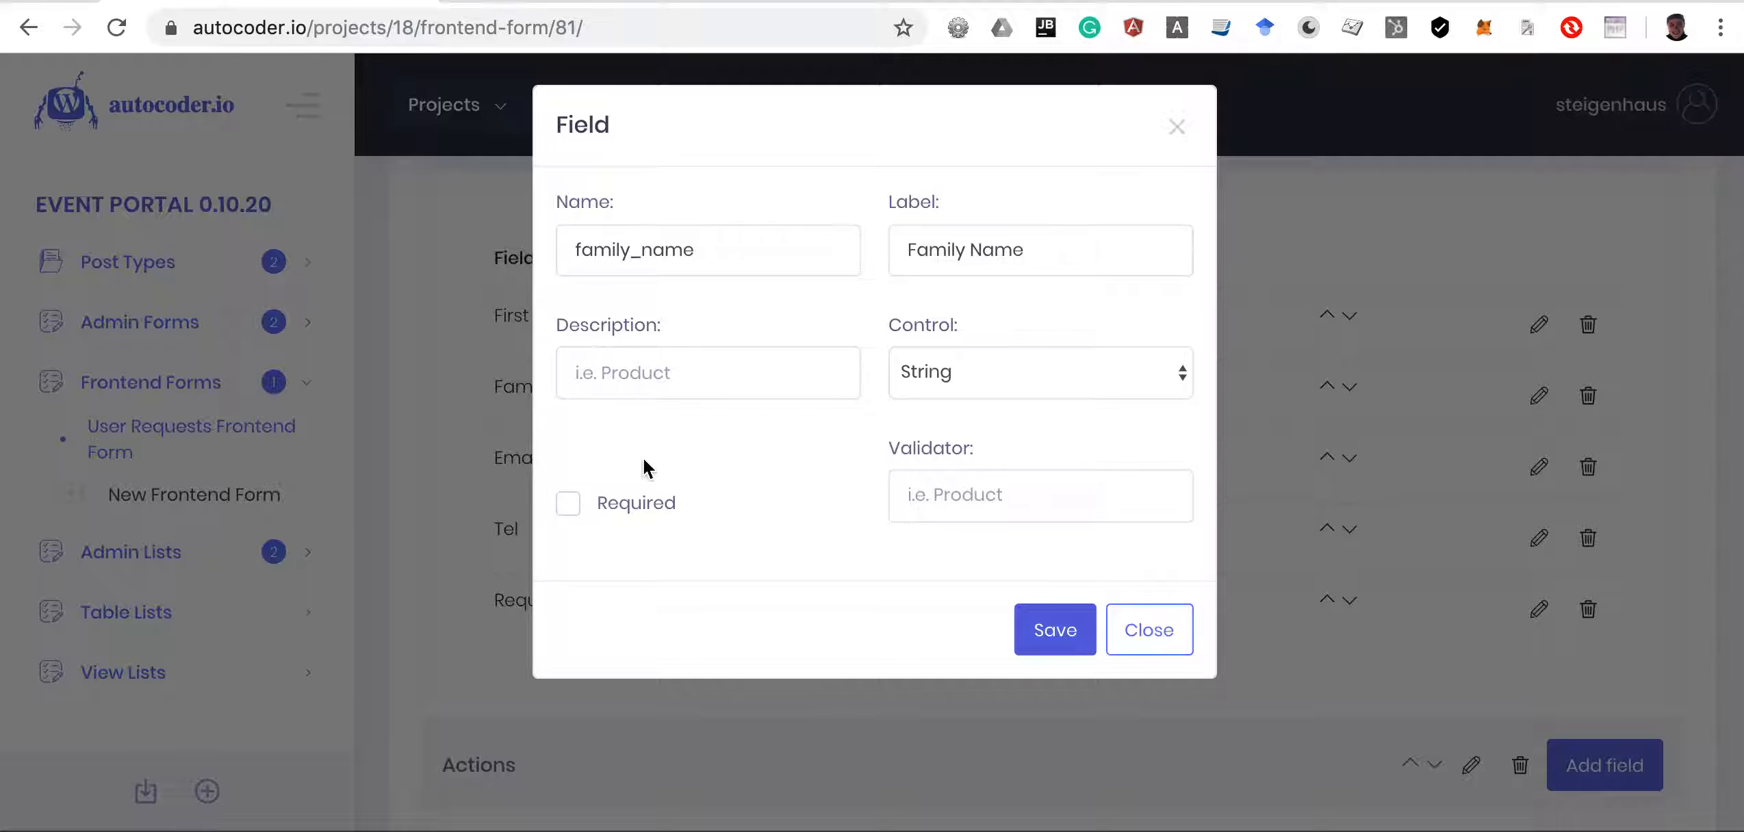
{"action": "left_click", "coordinate": [1073, 628]}
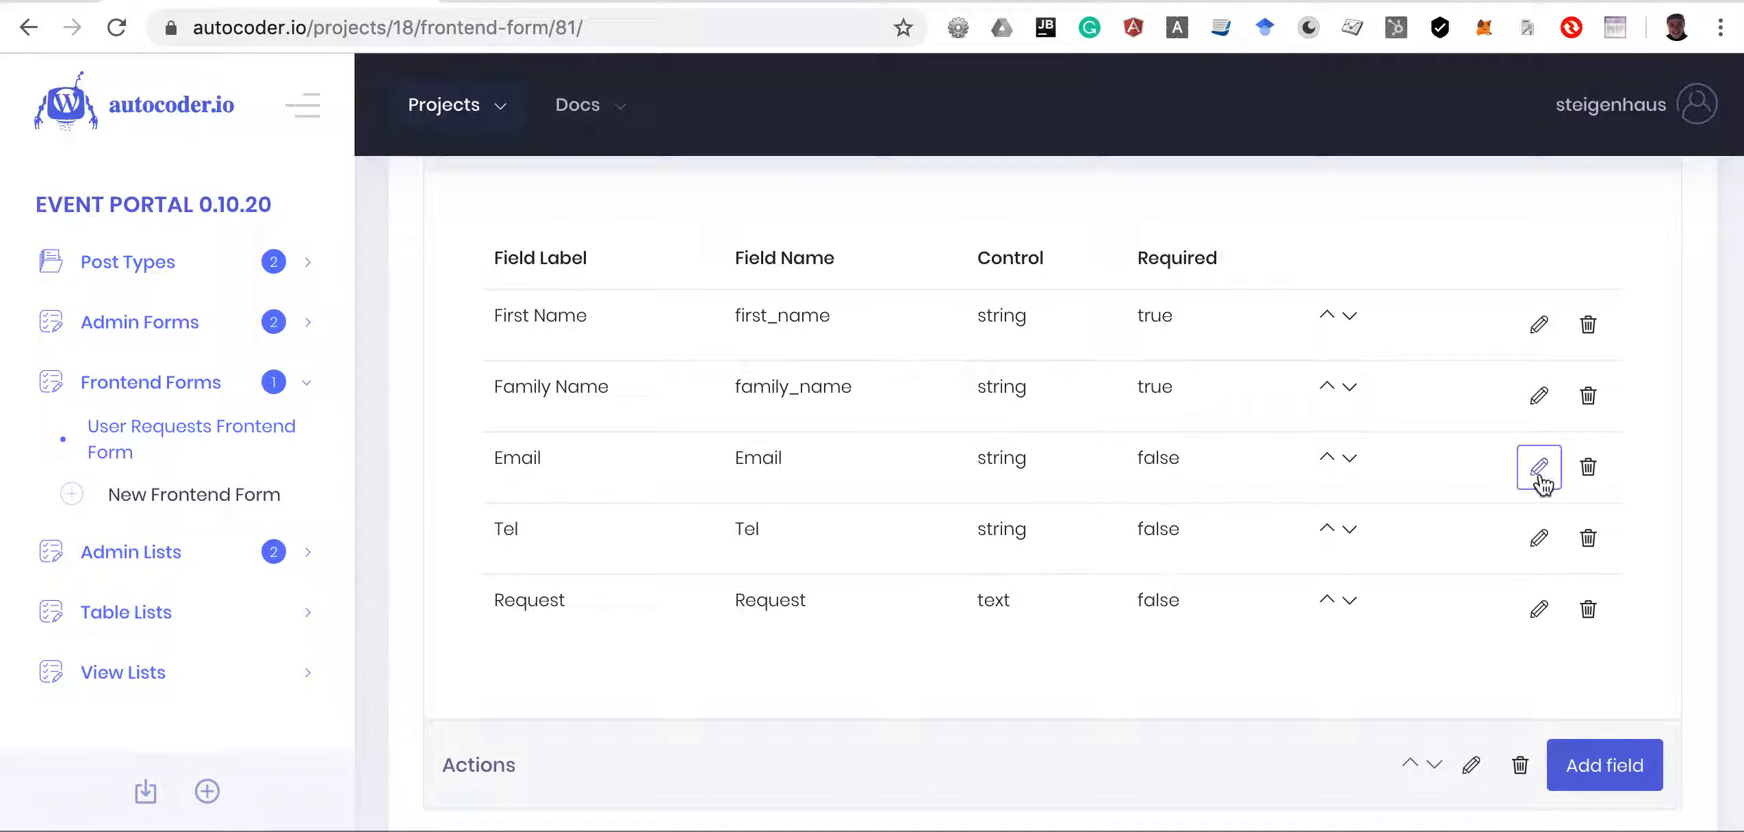
{"action": "left_click", "coordinate": [1540, 466]}
{"action": "left_click", "coordinate": [1039, 630]}
{"action": "left_click", "coordinate": [1537, 609]}
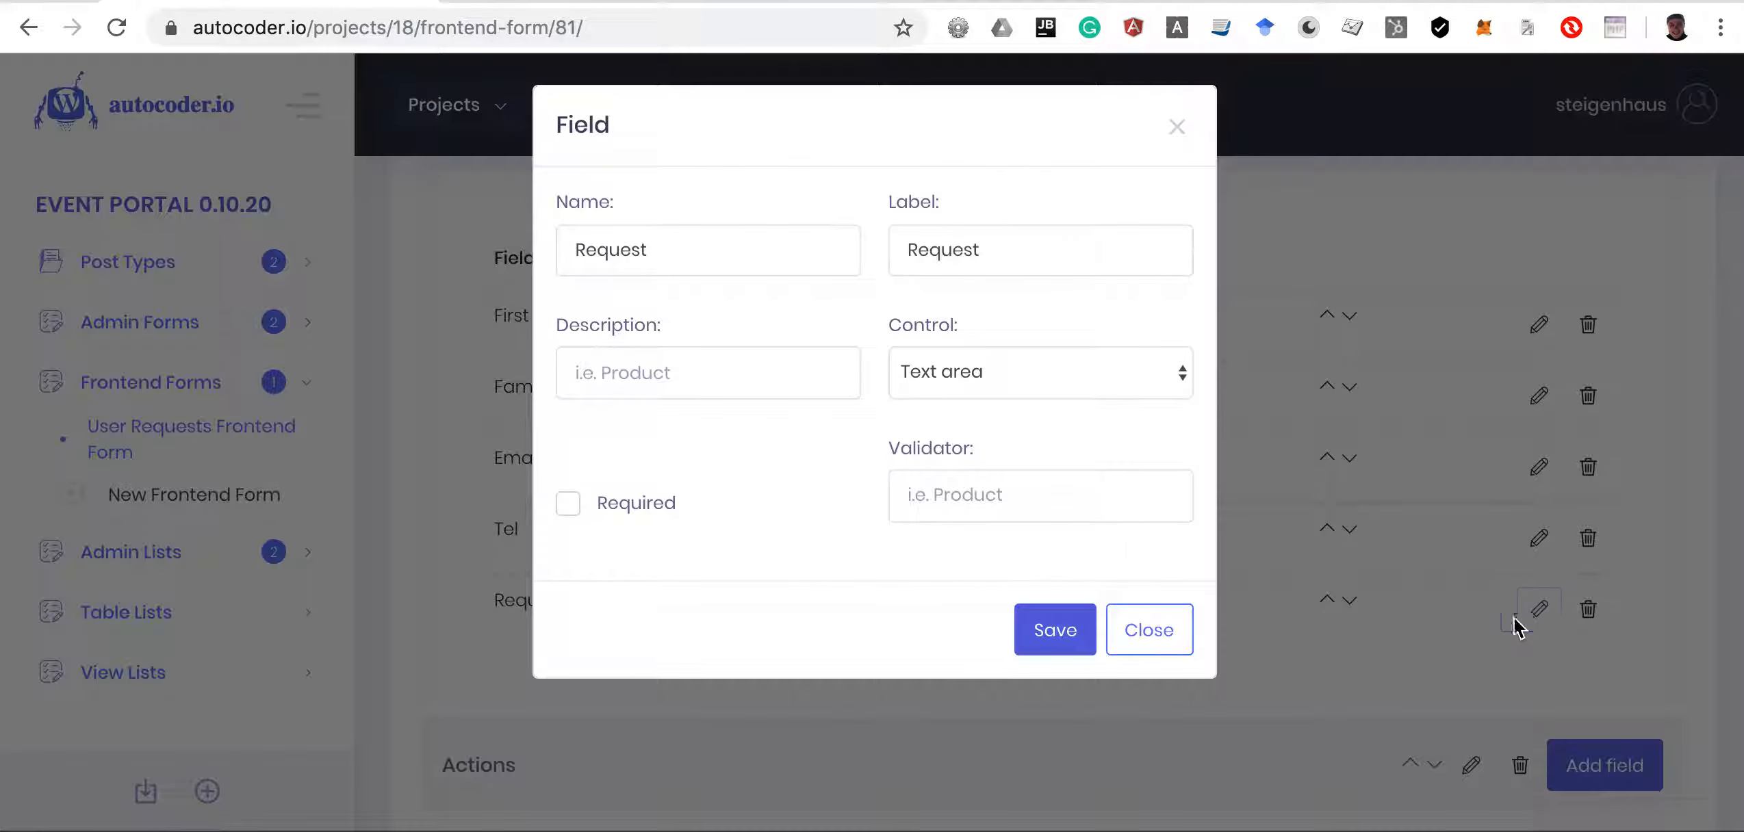
{"action": "left_click", "coordinate": [1043, 629]}
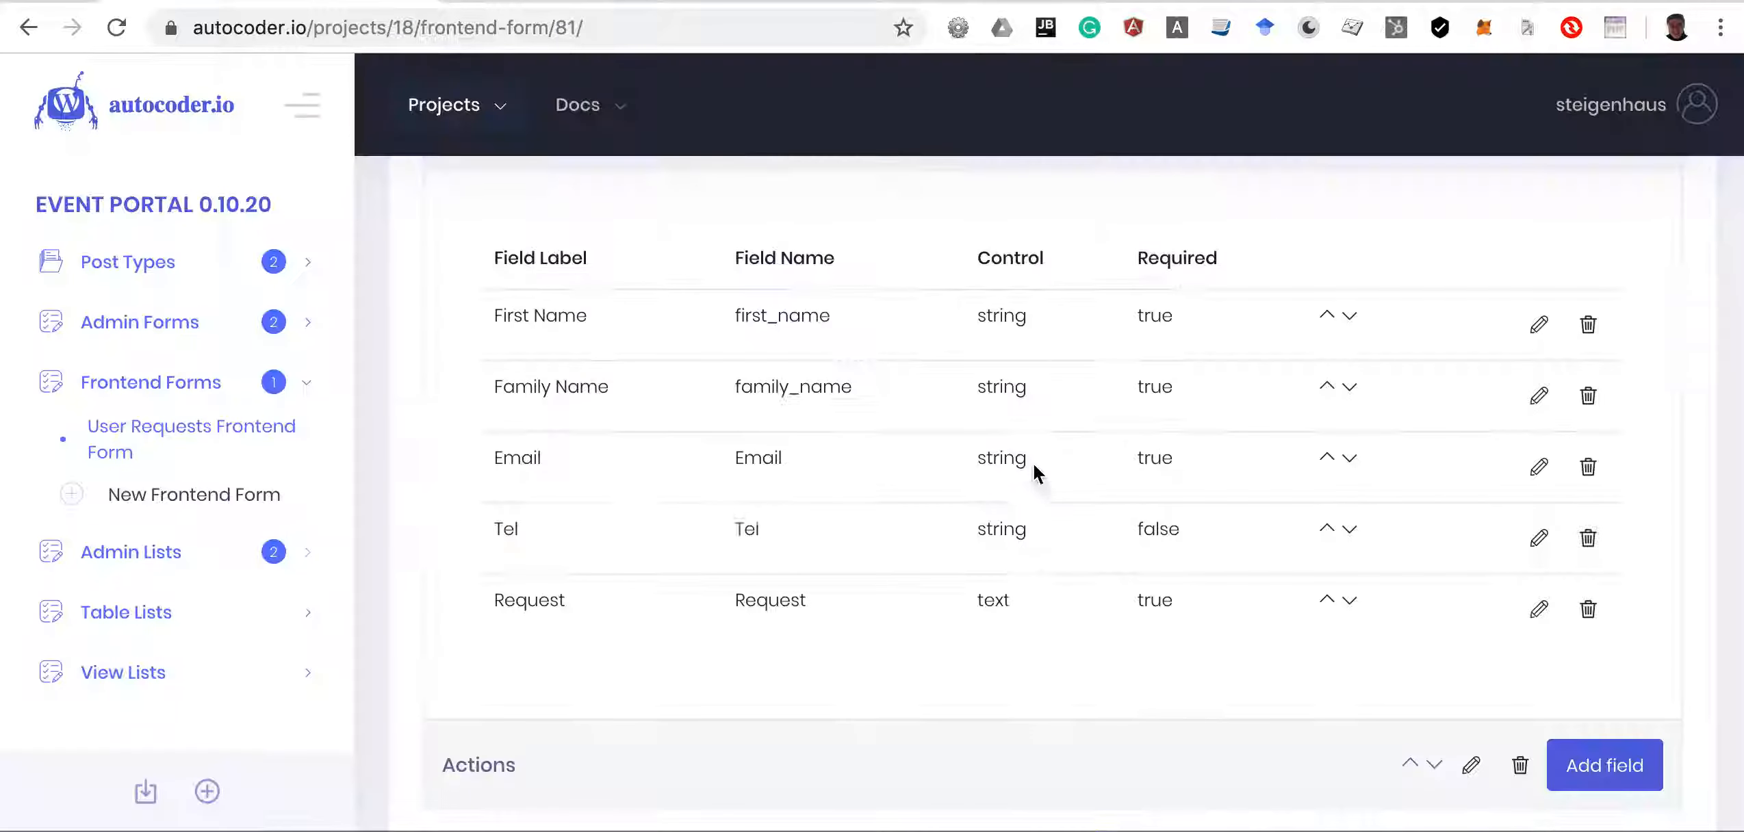
{"action": "scroll", "coordinate": [1023, 382], "scroll_direction": "up", "scroll_amount": 2}
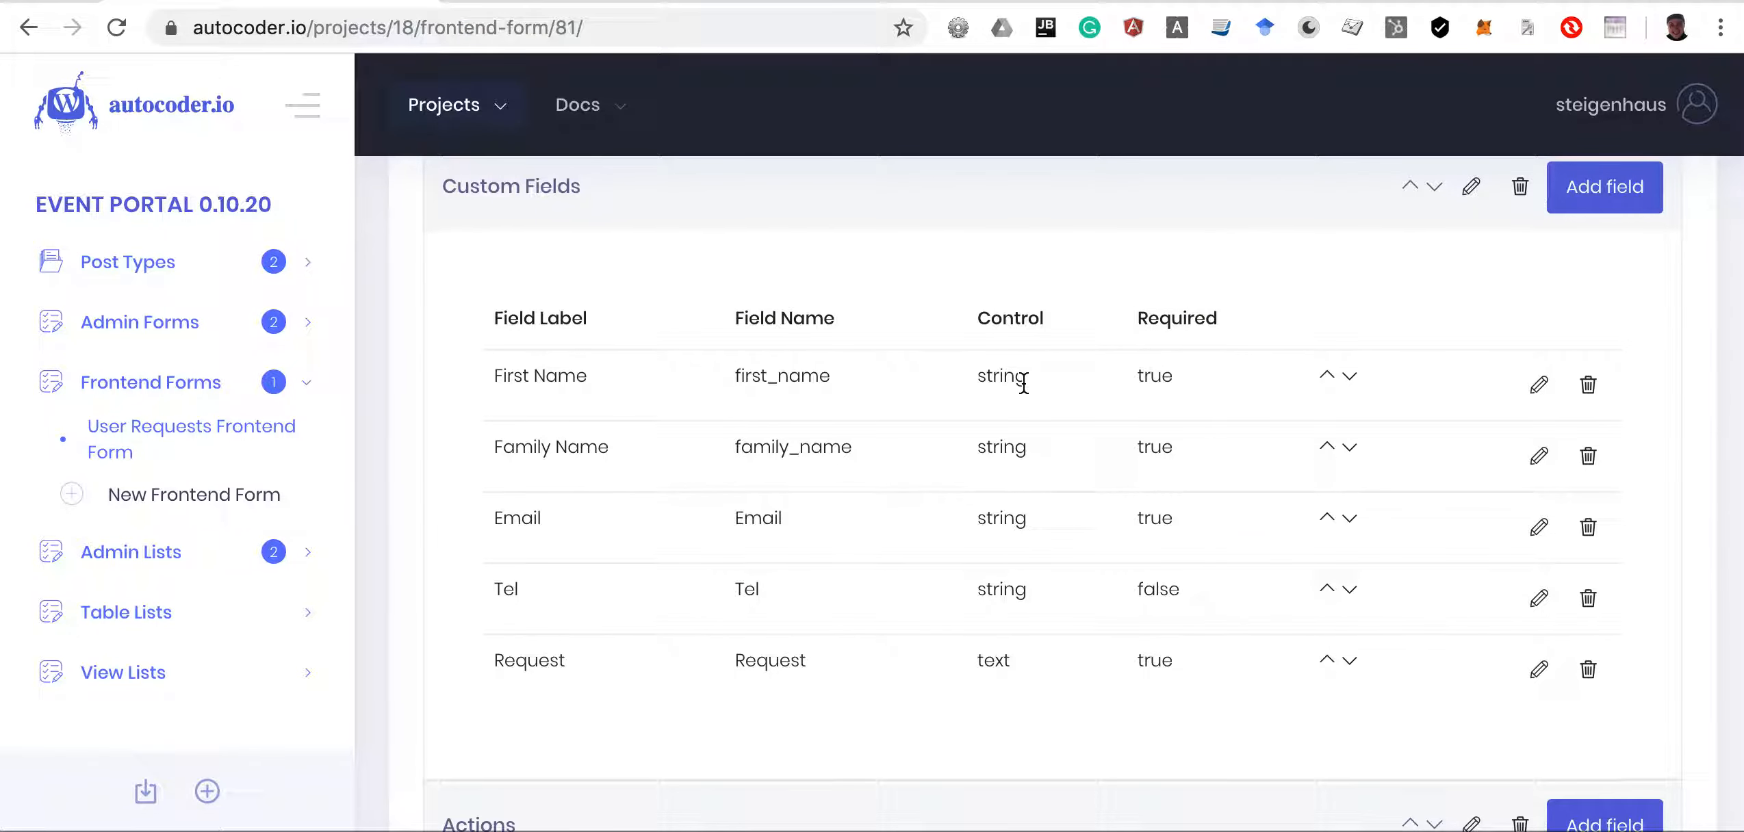
{"action": "left_click", "coordinate": [1619, 197]}
{"action": "left_click", "coordinate": [664, 257]}
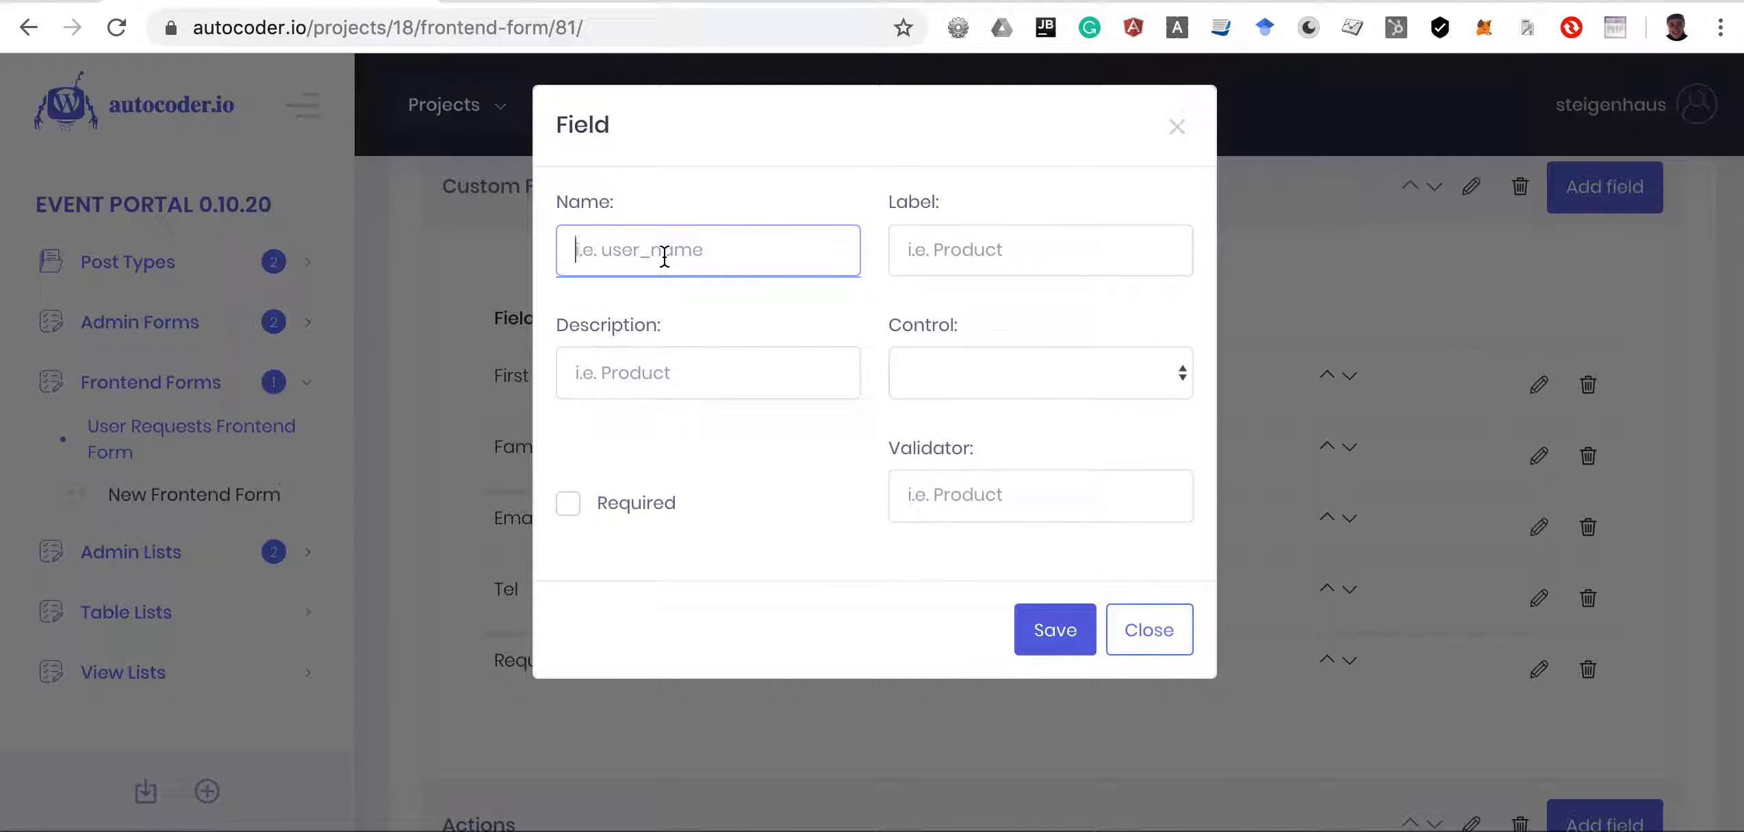
{"action": "type", "text": "agreement"}
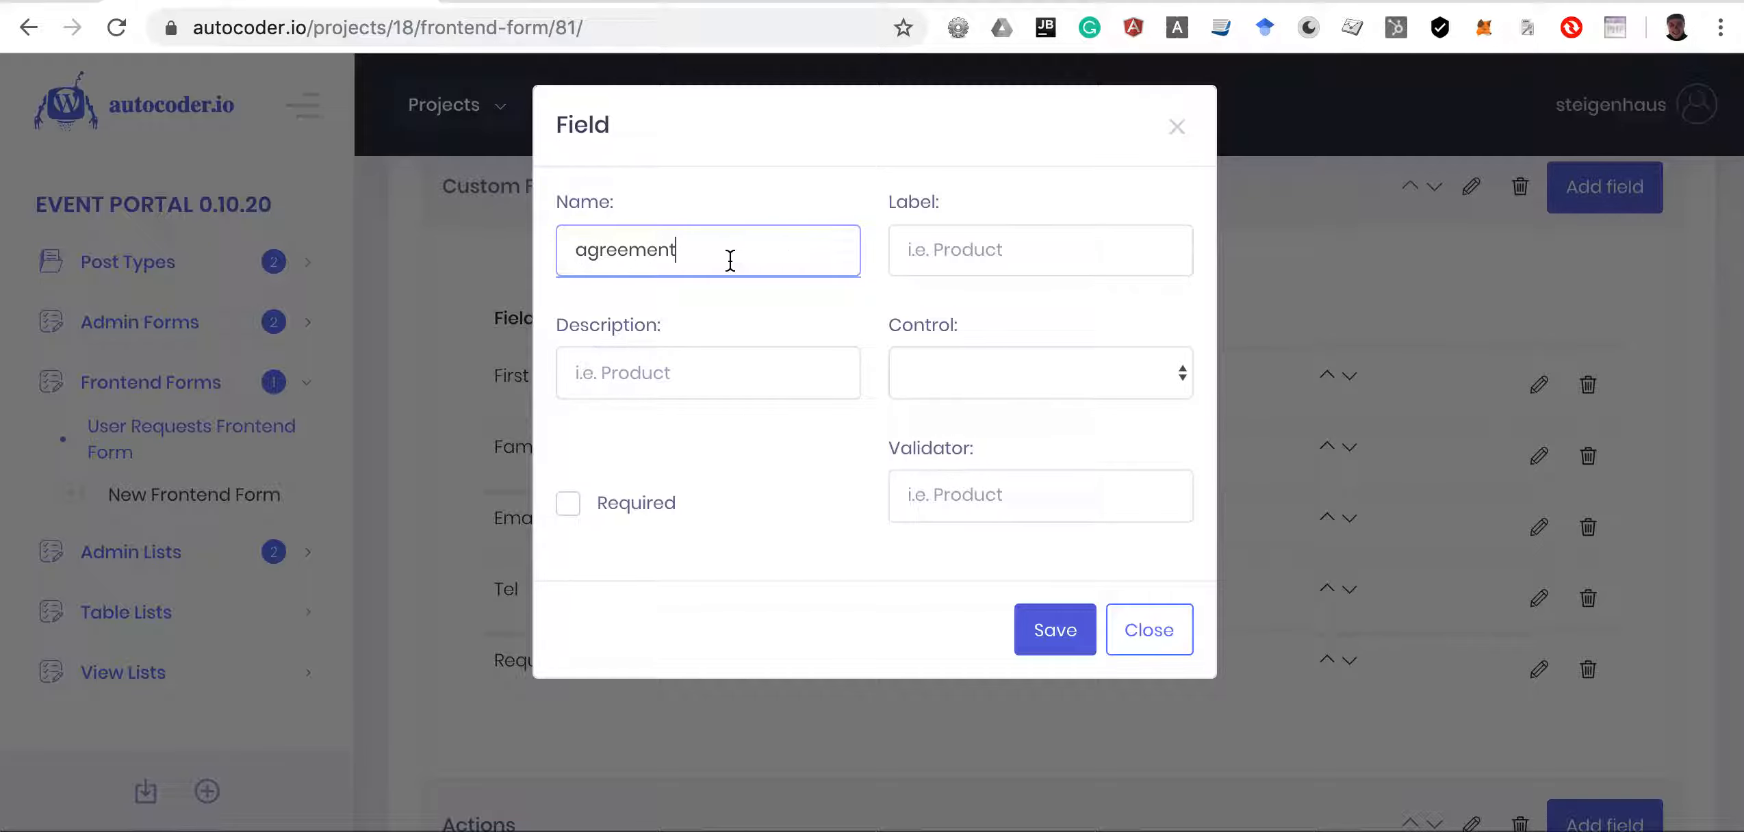
{"action": "left_click", "coordinate": [1029, 373]}
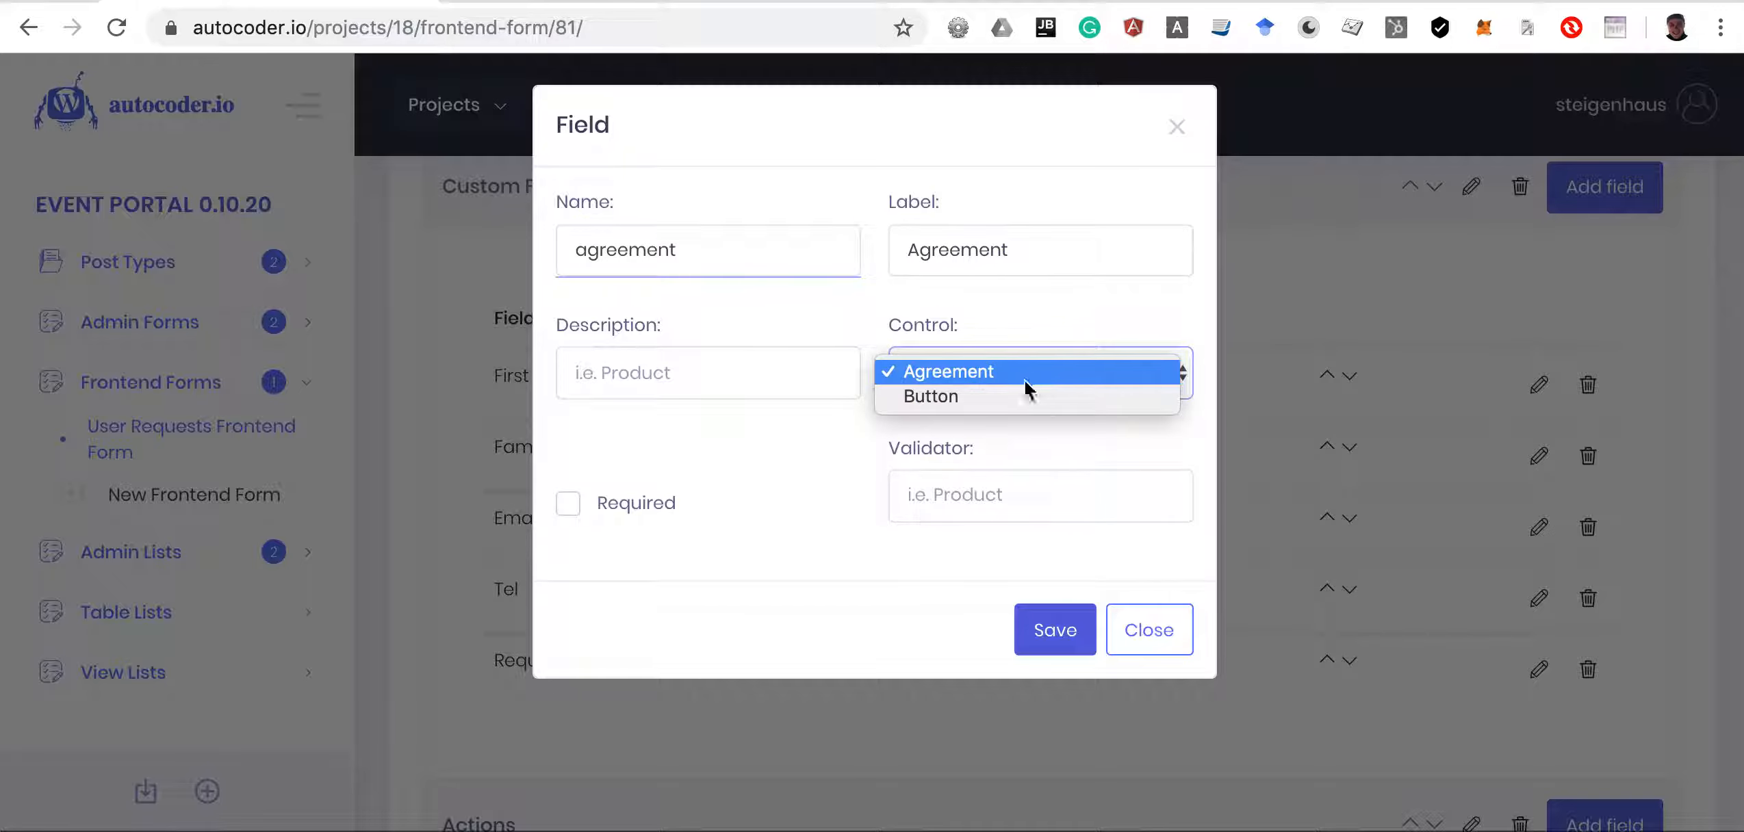
{"action": "left_click", "coordinate": [981, 371]}
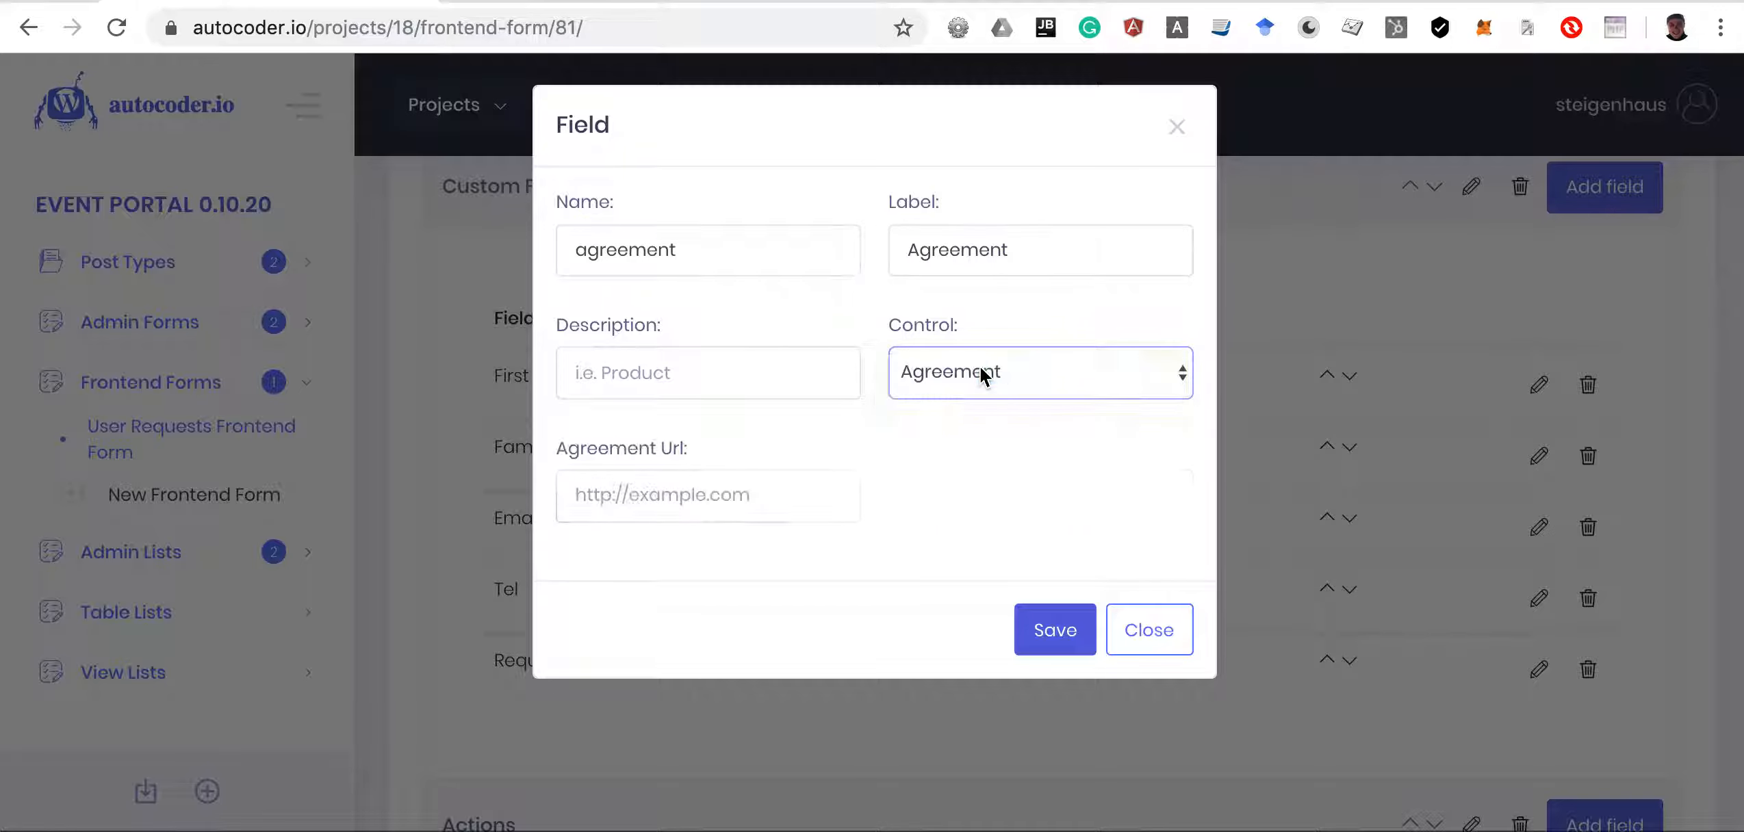
{"action": "left_click", "coordinate": [694, 485]}
{"action": "type", "text": "https://google.com"}
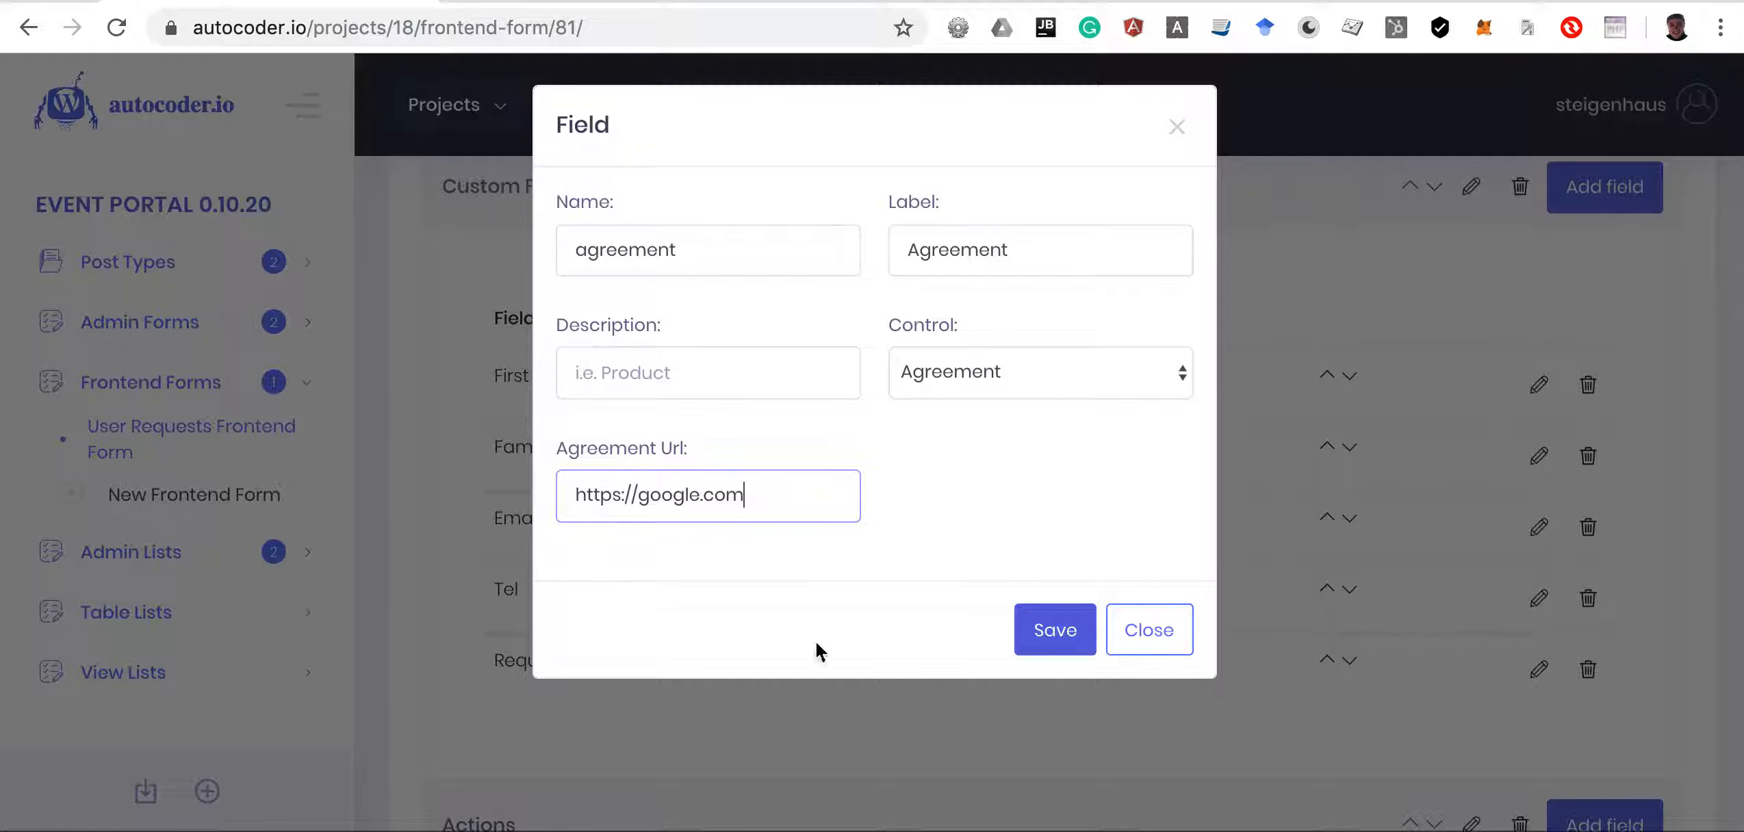
{"action": "left_click", "coordinate": [1049, 632]}
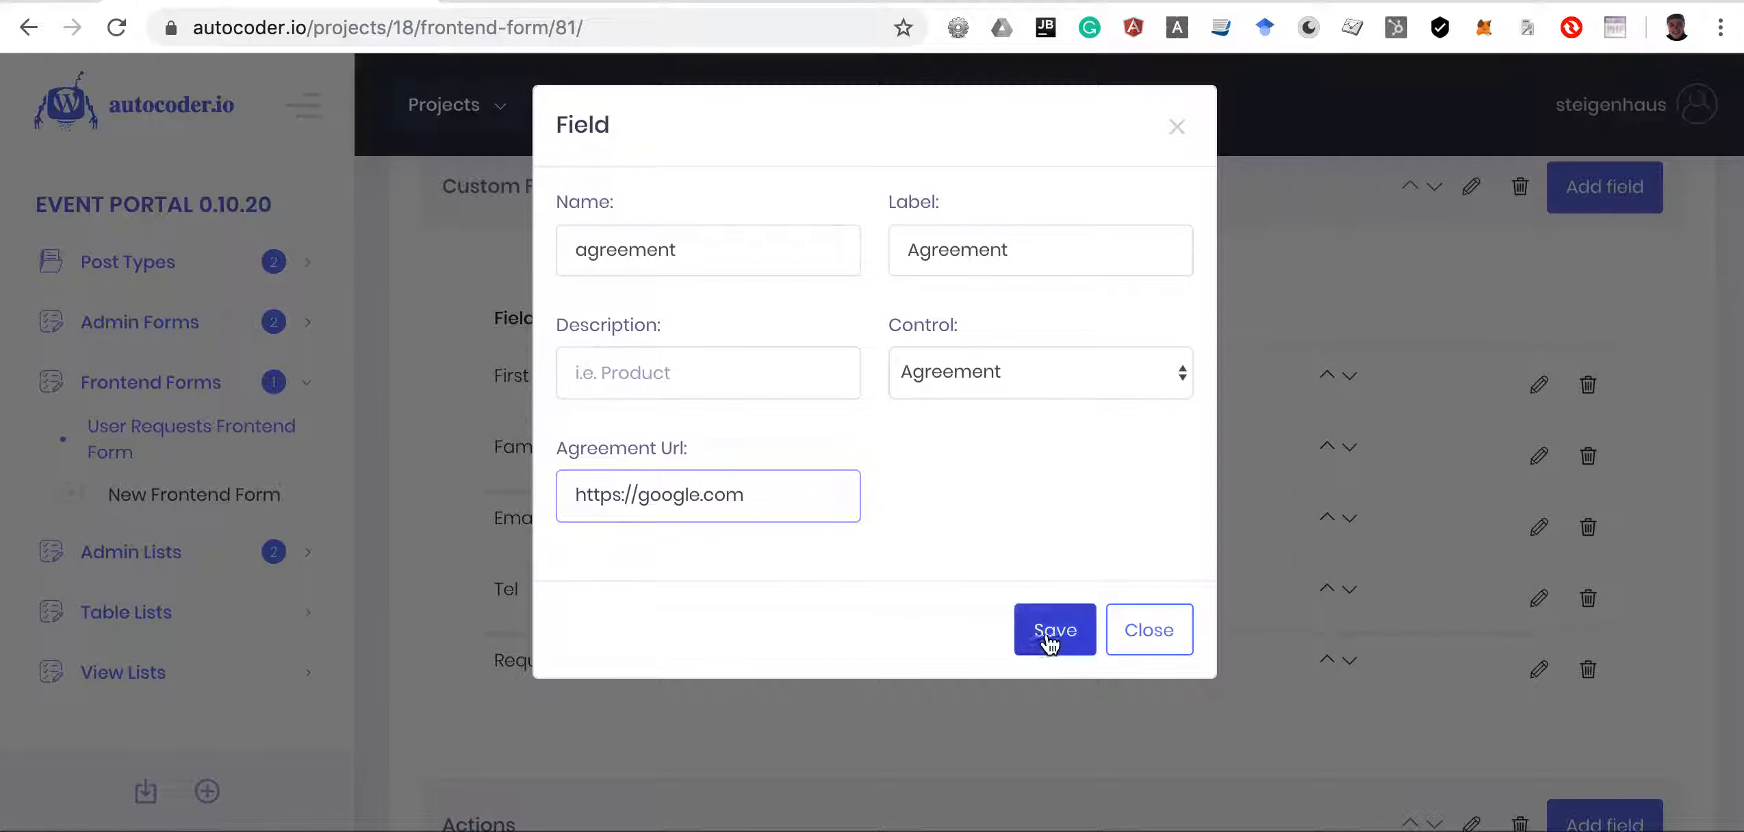
{"action": "scroll", "coordinate": [1072, 480], "scroll_direction": "down", "scroll_amount": 2}
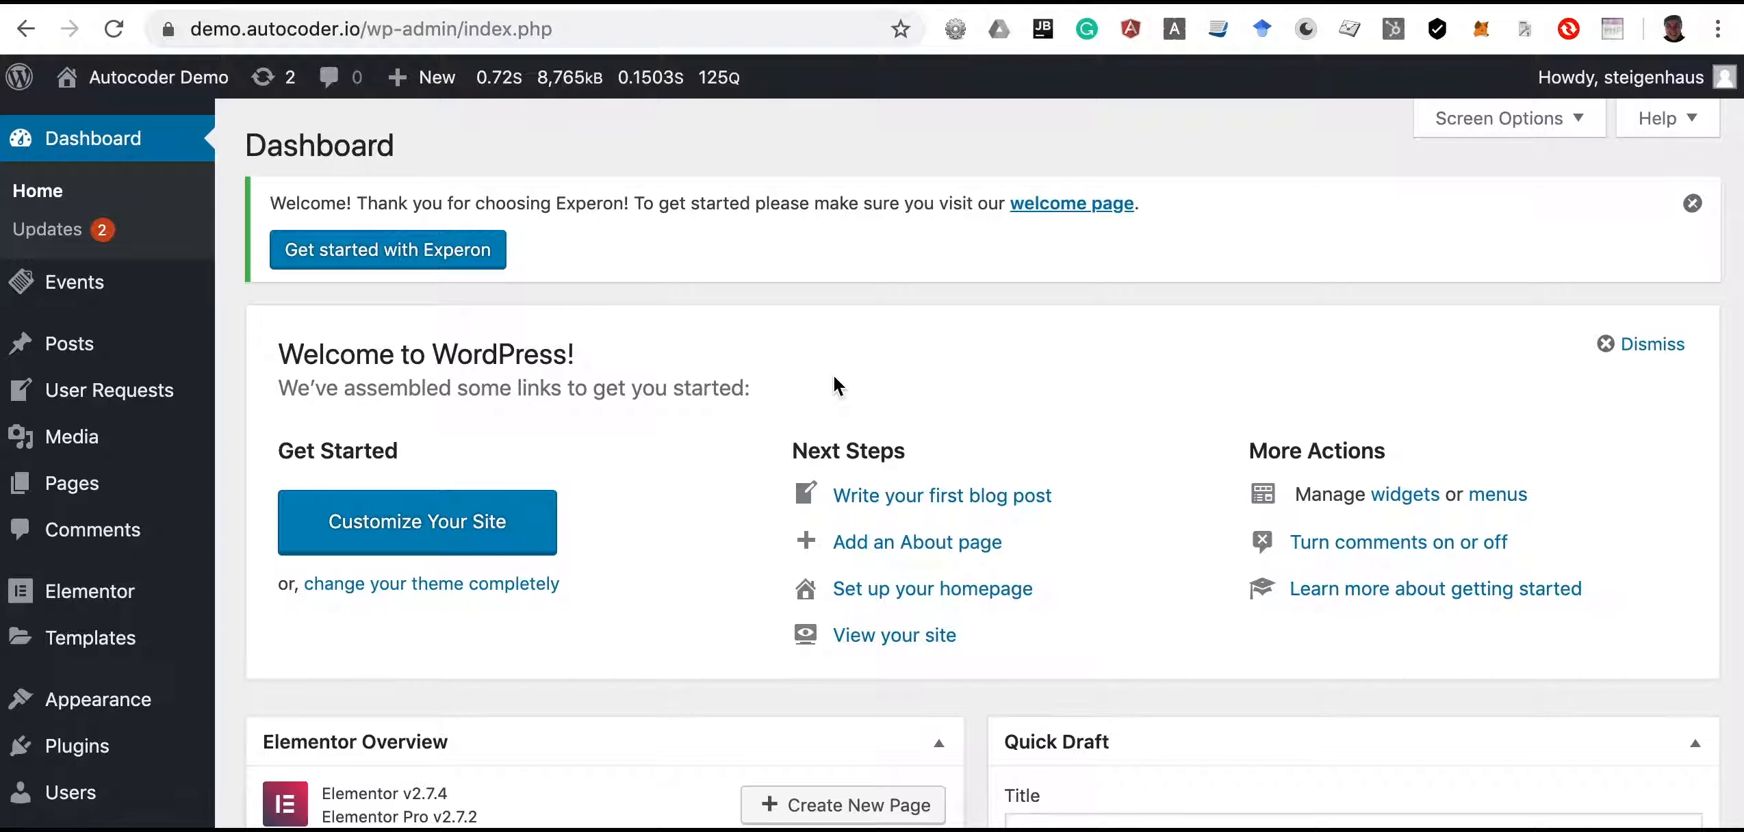
Create and publish a new page titled Feedback page in the WordPress admin of the demo site
{"action": "mouse_move", "coordinate": [51, 397]}
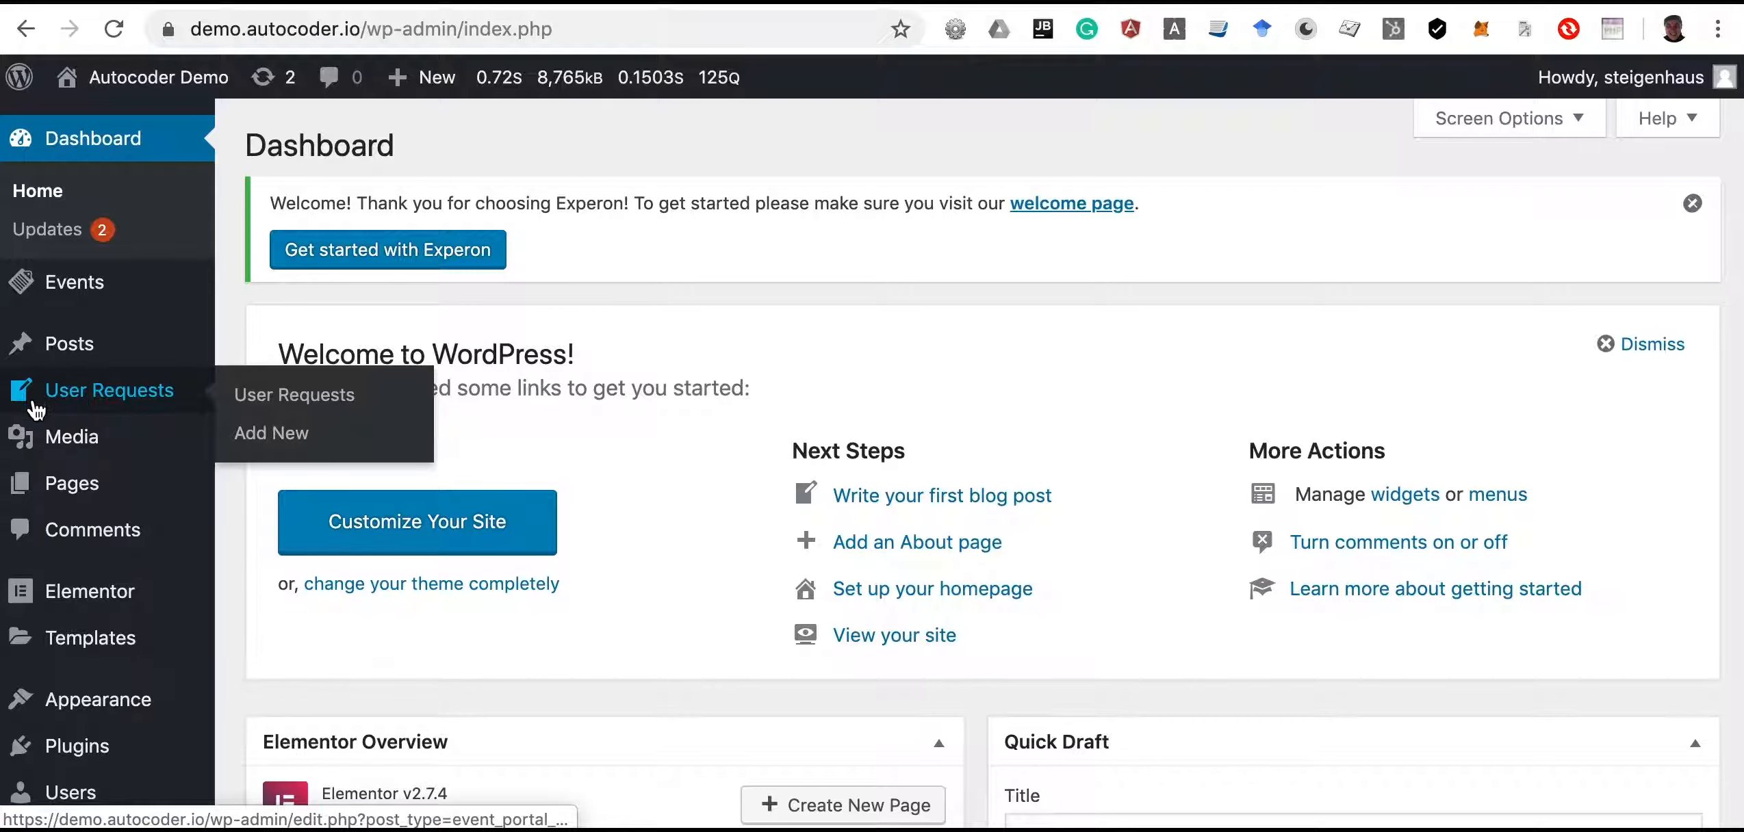
{"action": "left_click", "coordinate": [95, 490]}
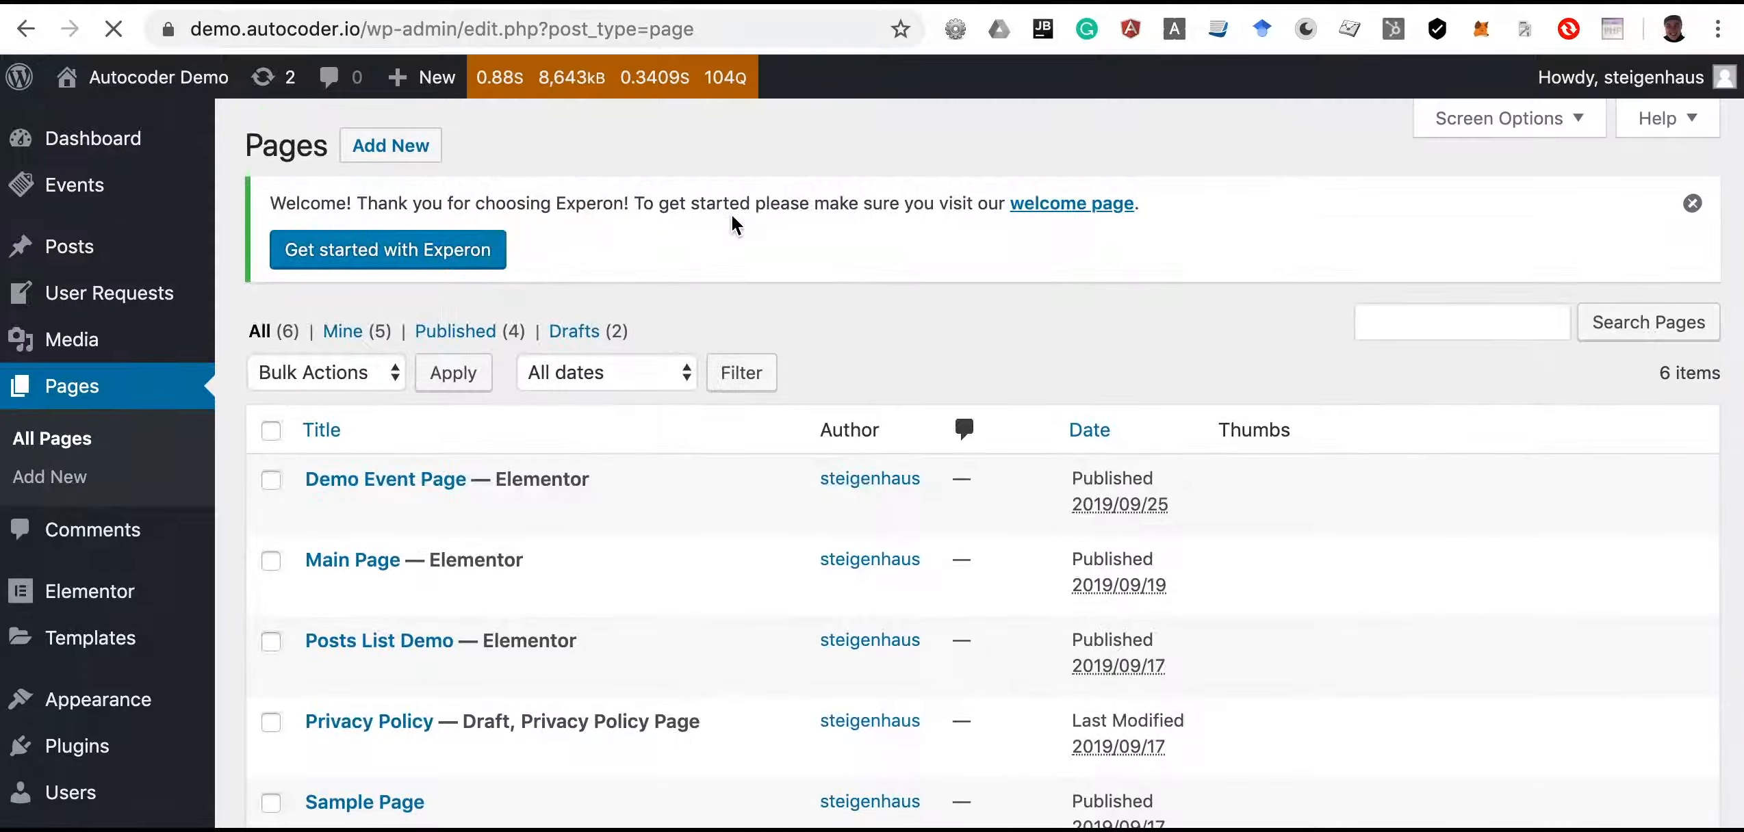
{"action": "left_click", "coordinate": [374, 136]}
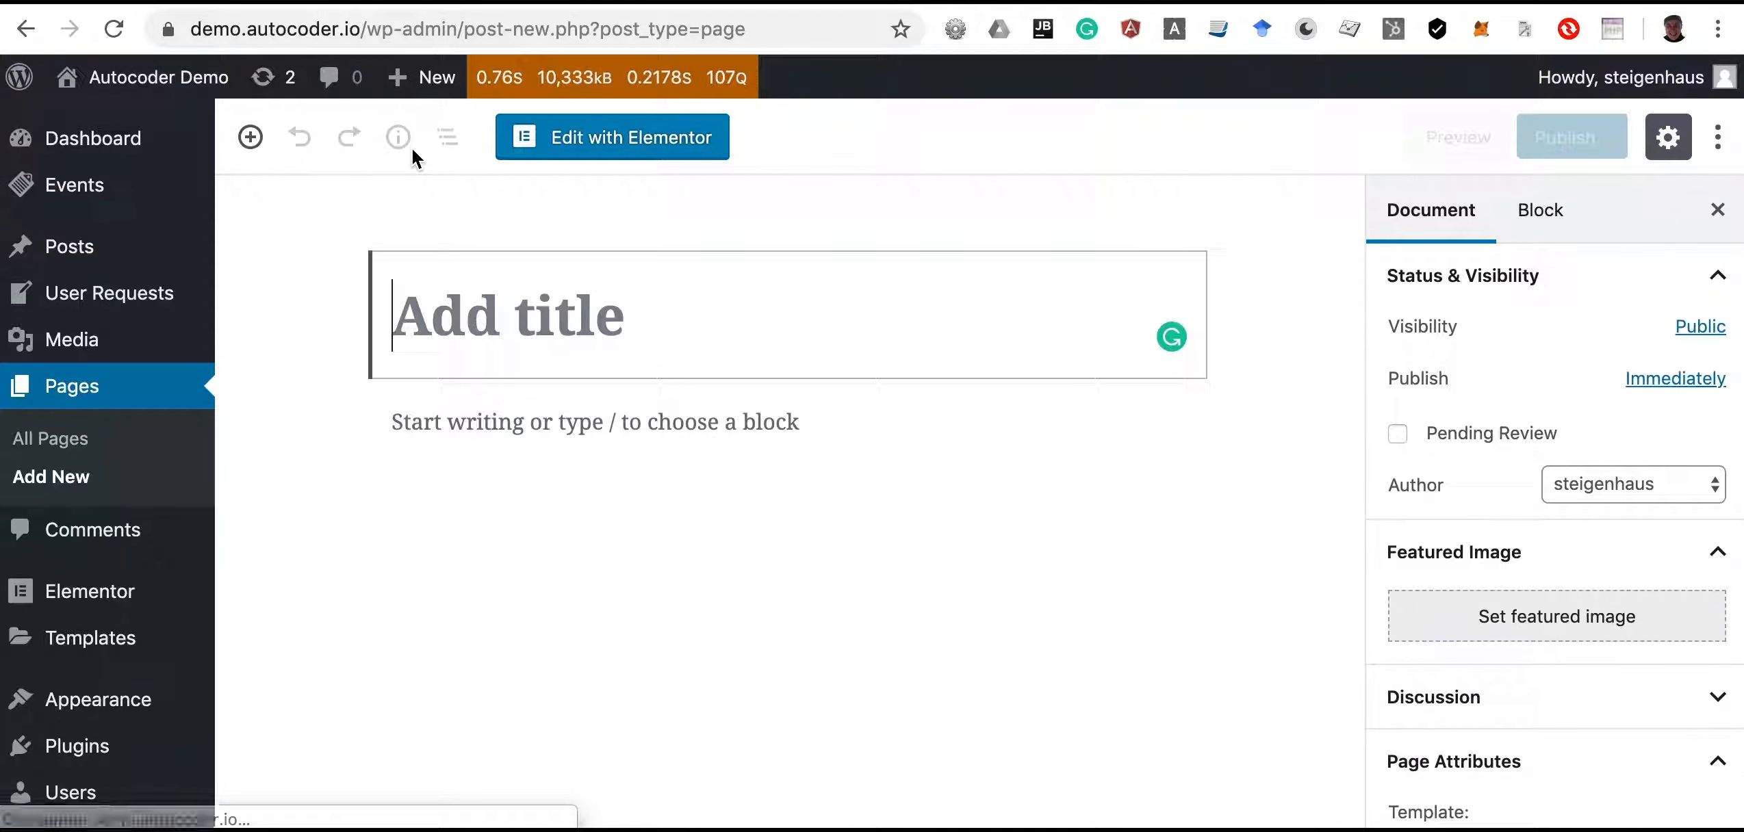
{"action": "type", "text": "Feedback page"}
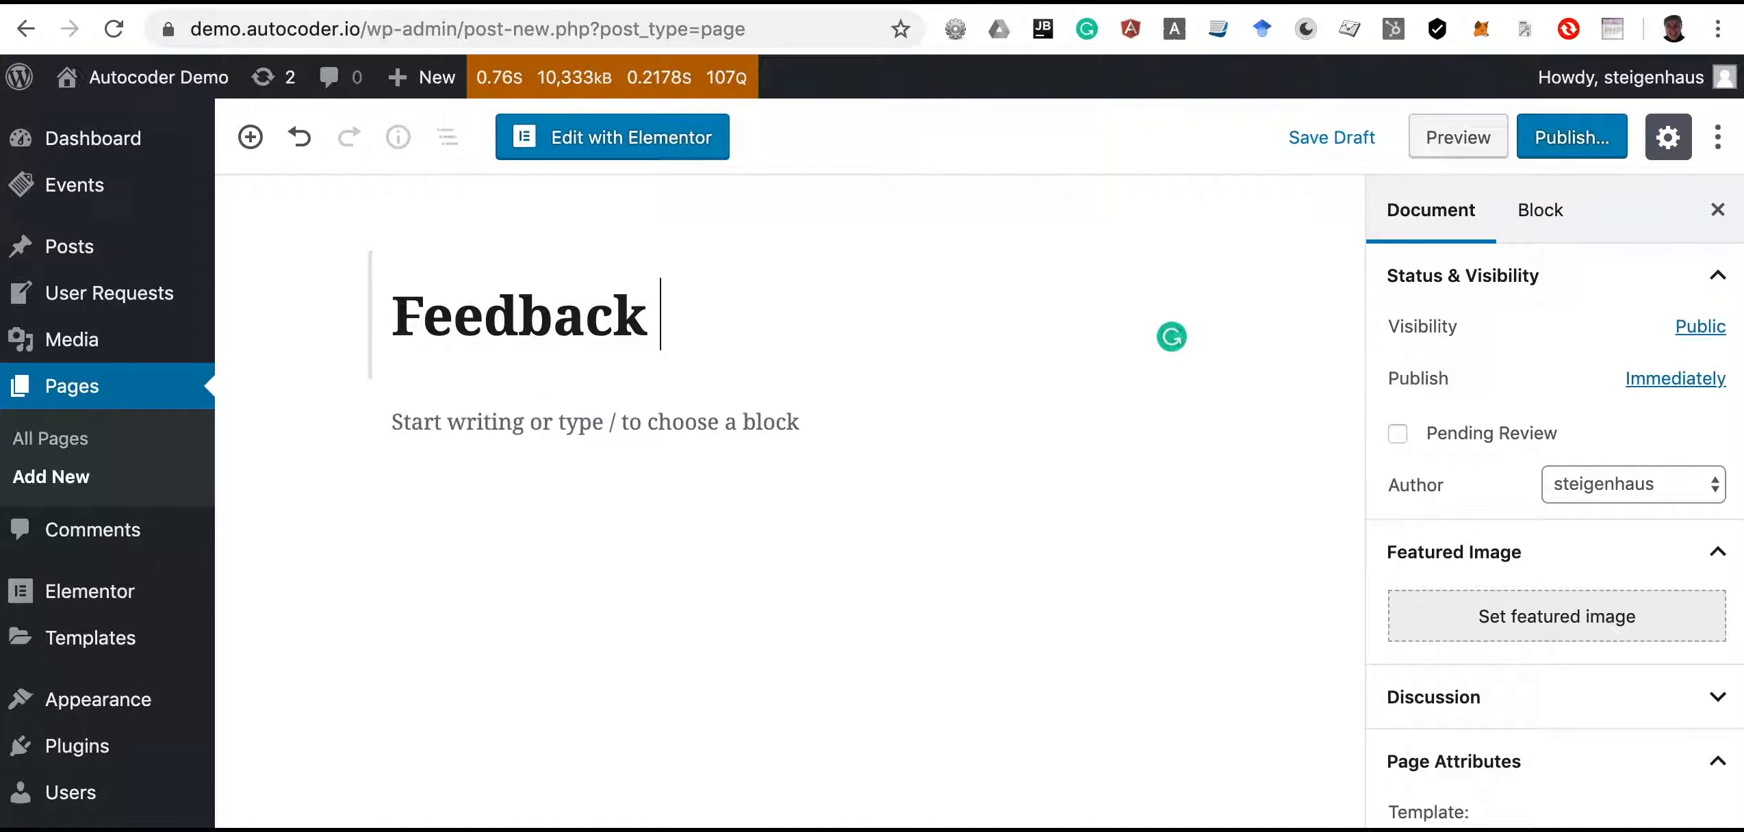
{"action": "left_click", "coordinate": [1555, 136]}
{"action": "left_click", "coordinate": [1555, 139]}
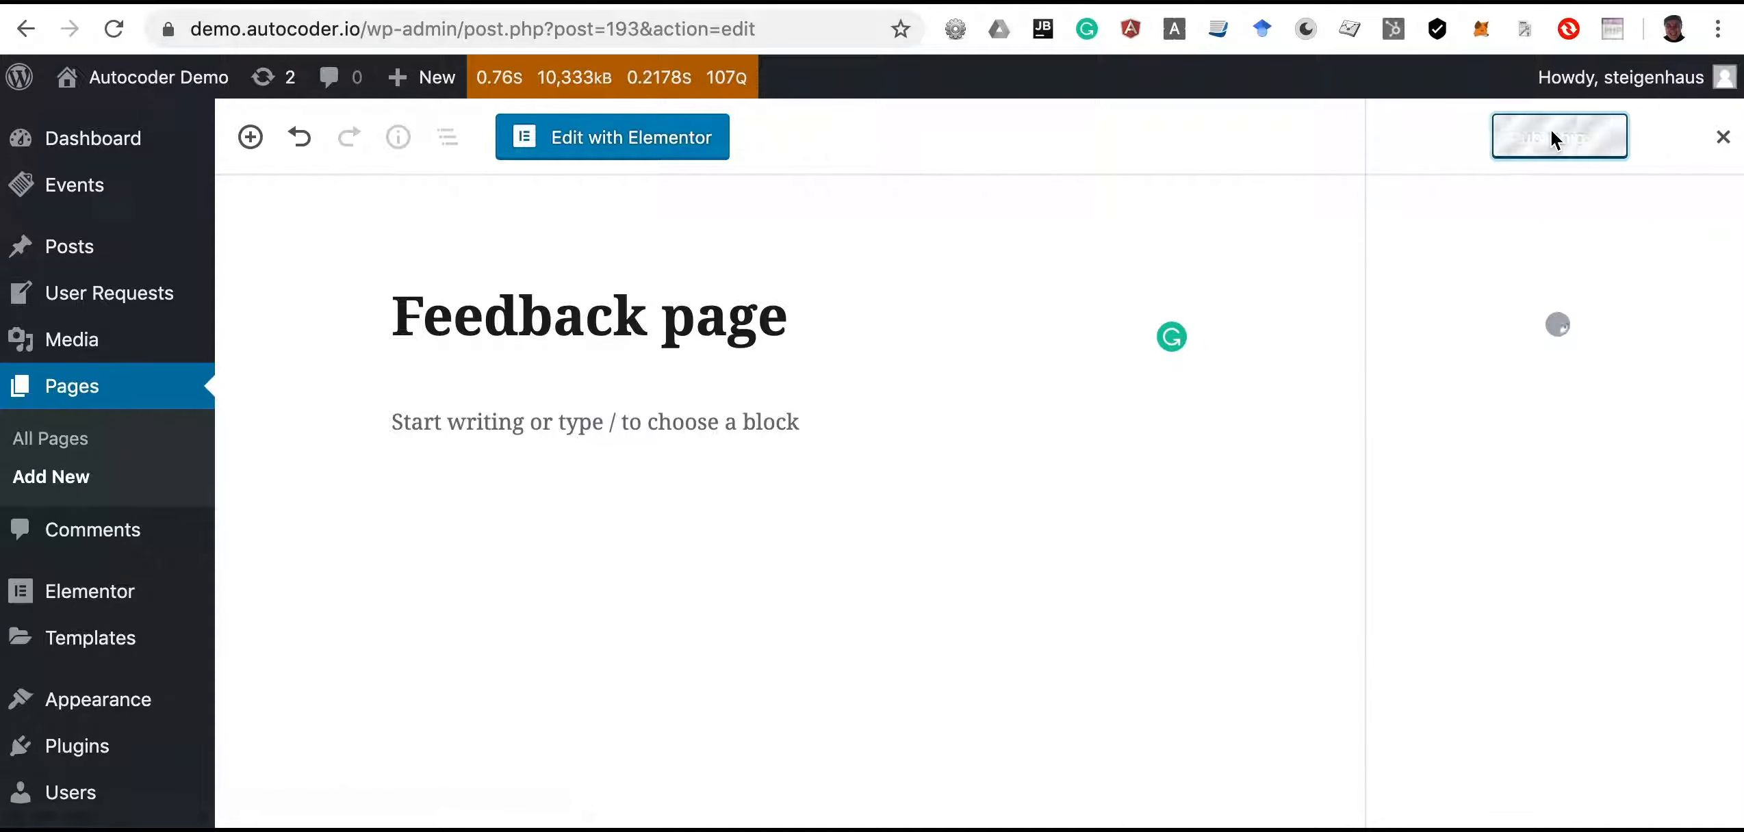
Edit the Feedback page with Elementor, insert the Event Portal User Requests Frontend Form widget and update the page
{"action": "left_click", "coordinate": [647, 147]}
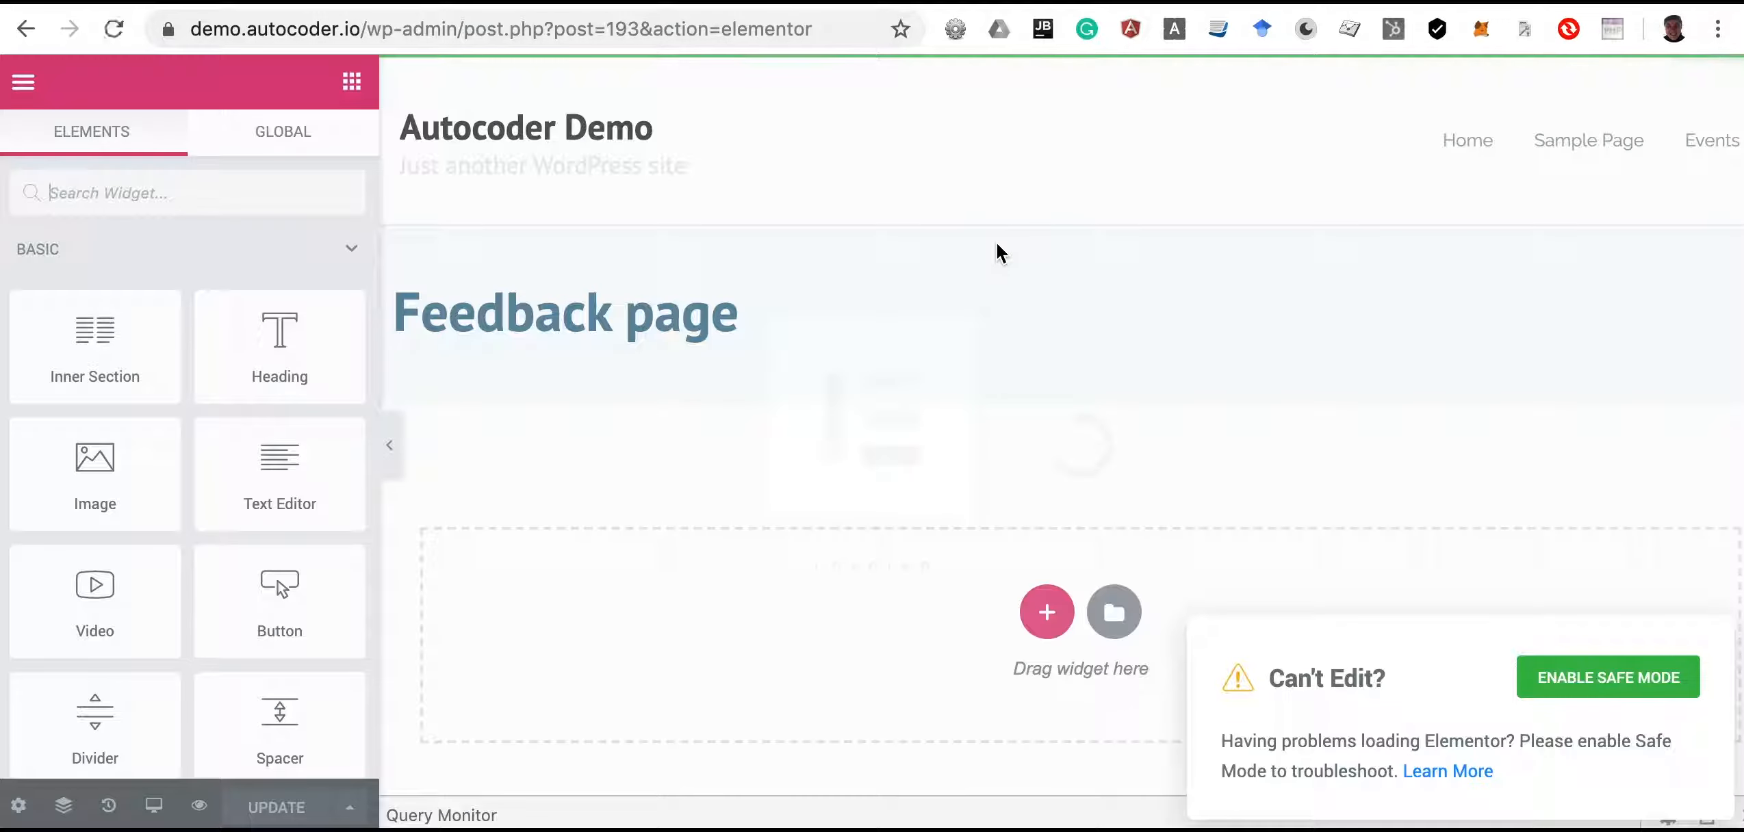
{"action": "scroll", "coordinate": [312, 496], "scroll_direction": "down", "scroll_amount": 20}
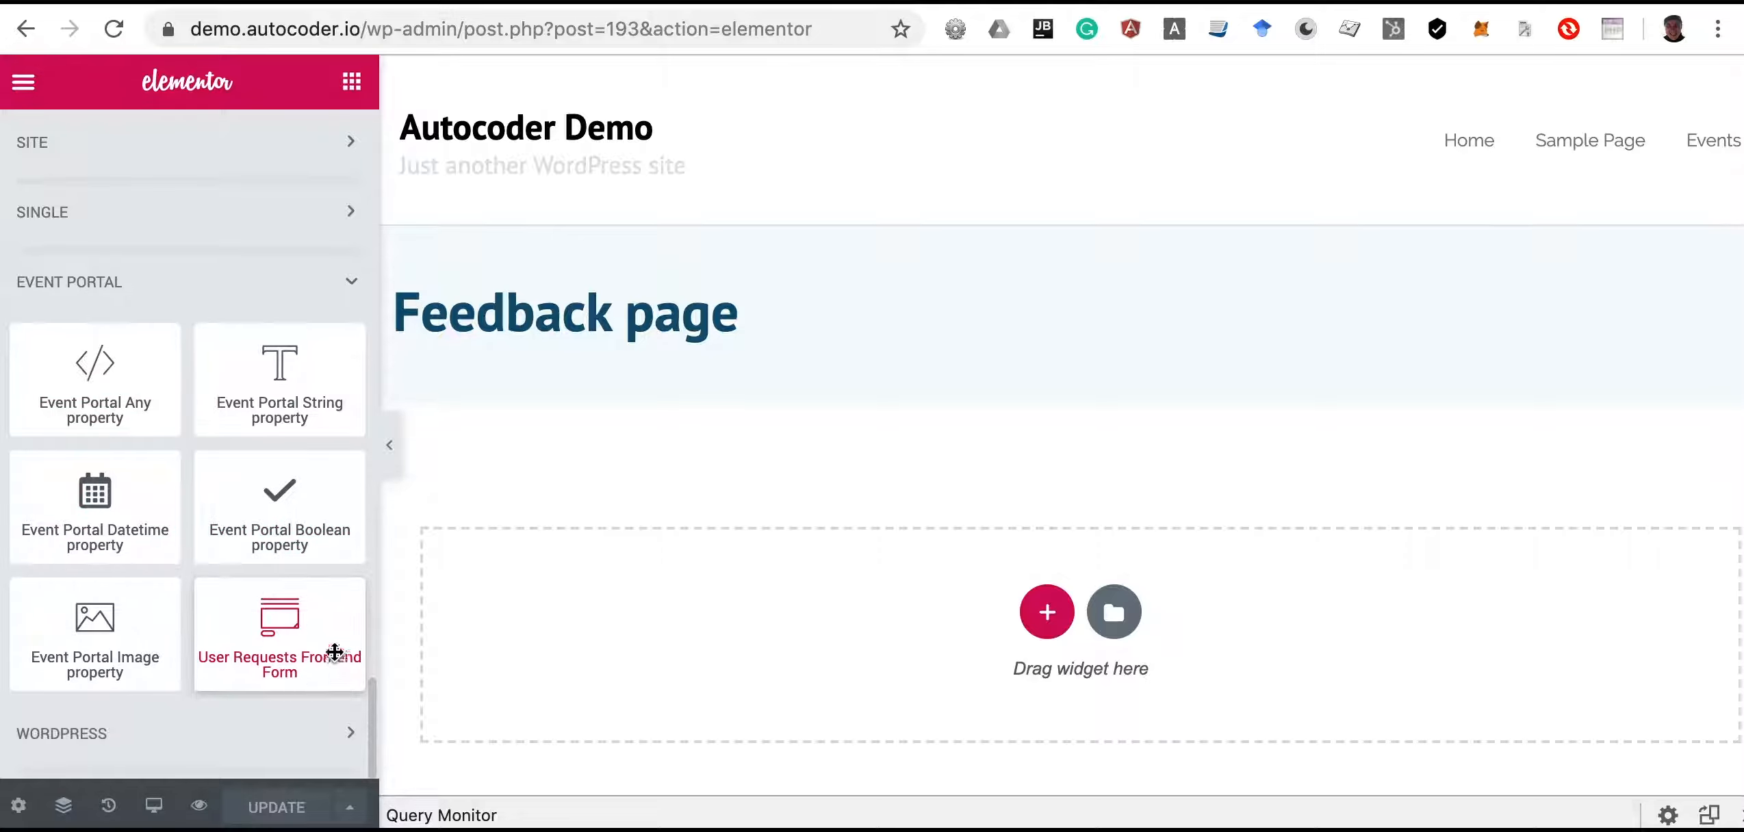
{"action": "left_click_drag", "start_coordinate": [236, 633], "coordinate": [693, 599]}
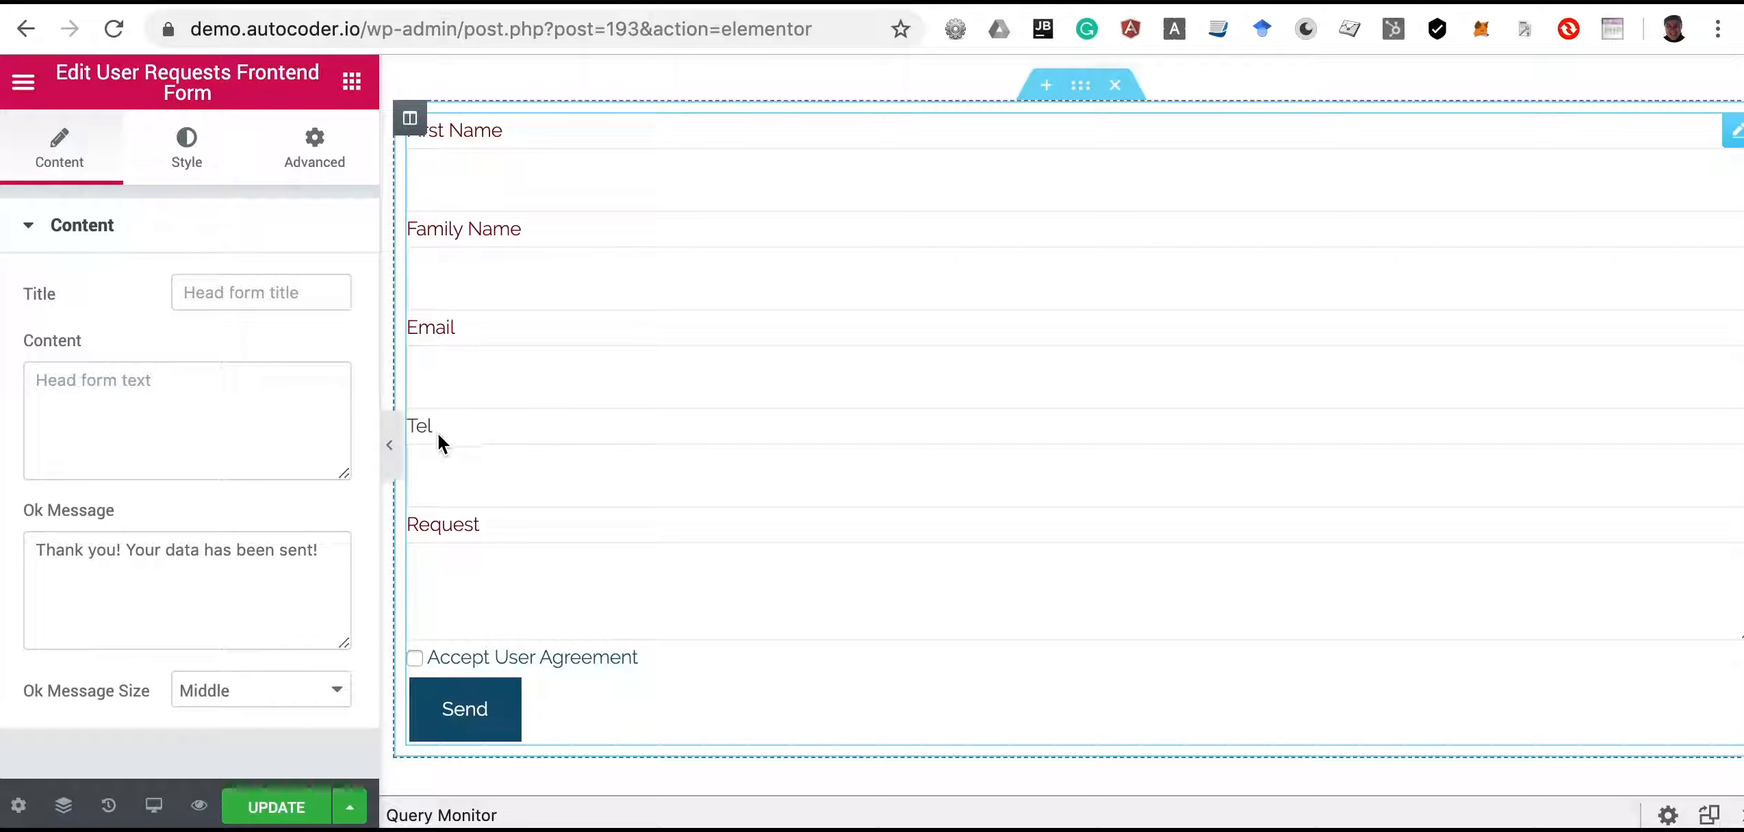
{"action": "scroll", "coordinate": [452, 503], "scroll_direction": "up", "scroll_amount": 1}
{"action": "left_click", "coordinate": [283, 816]}
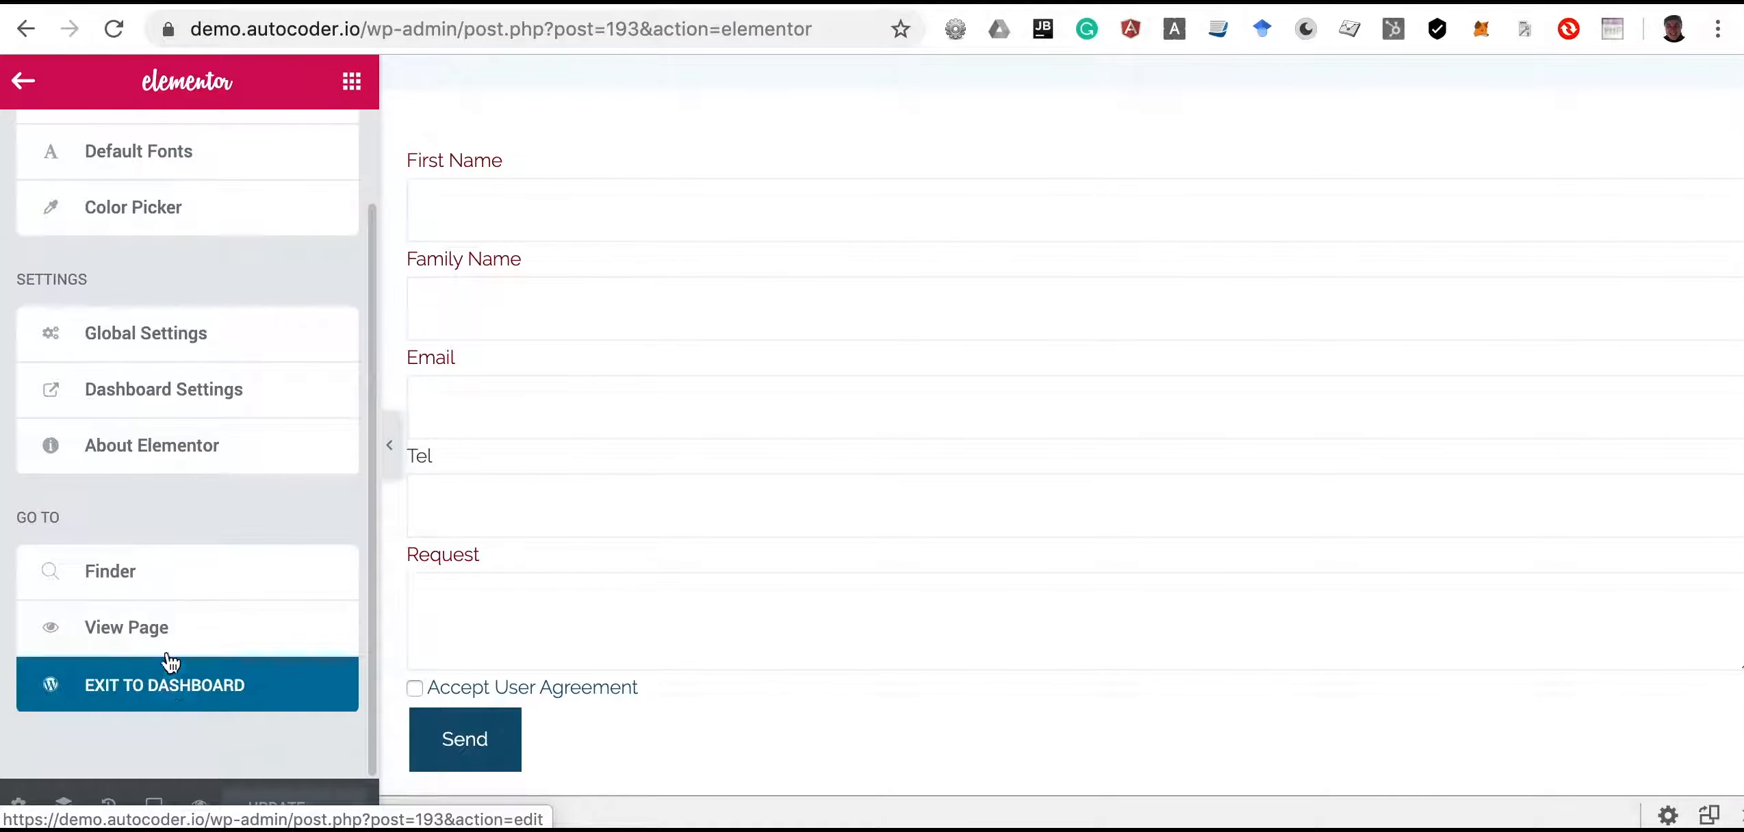
View the live Feedback page and submit its form empty to test the required-field validation
{"action": "left_click", "coordinate": [167, 659]}
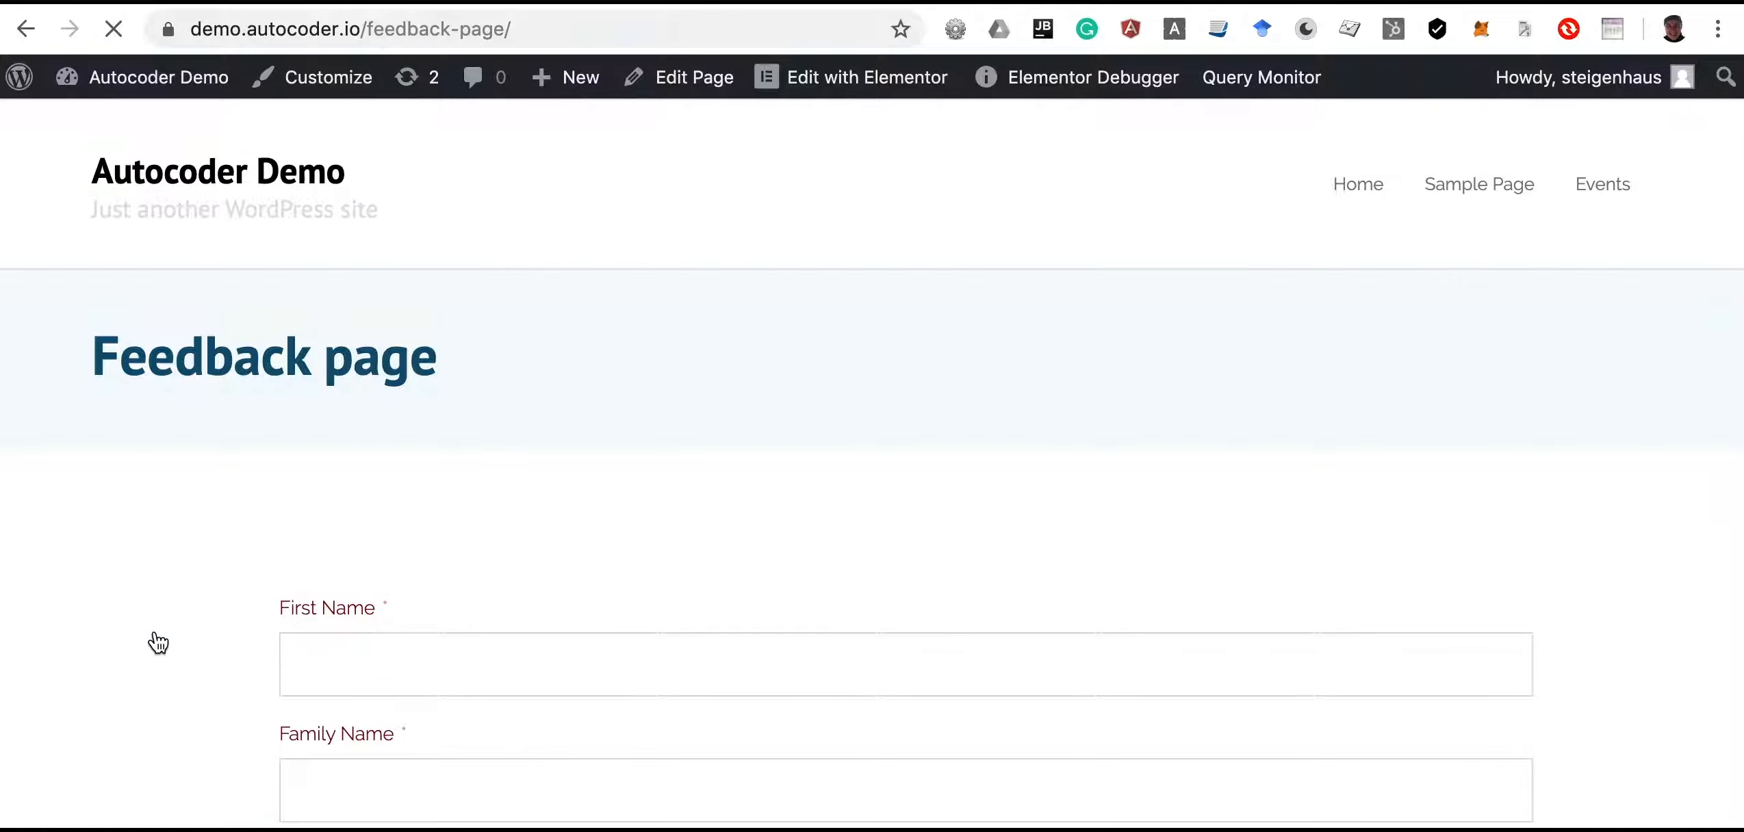
{"action": "scroll", "coordinate": [159, 643], "scroll_direction": "down", "scroll_amount": 9}
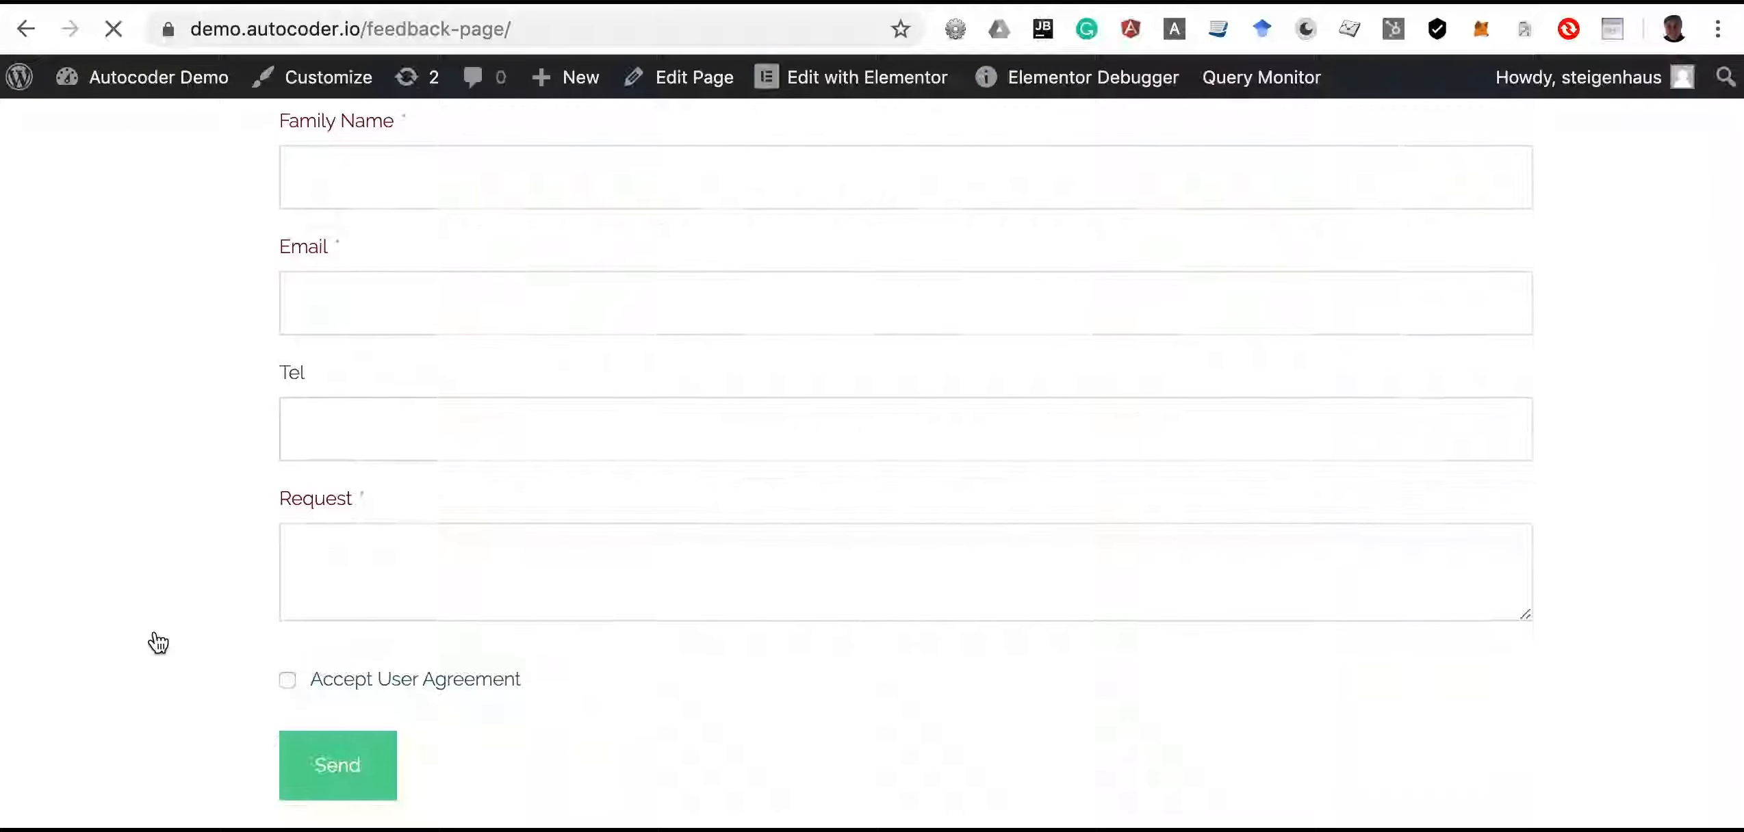
{"action": "left_click", "coordinate": [334, 765]}
{"action": "scroll", "coordinate": [344, 685], "scroll_direction": "down", "scroll_amount": 4}
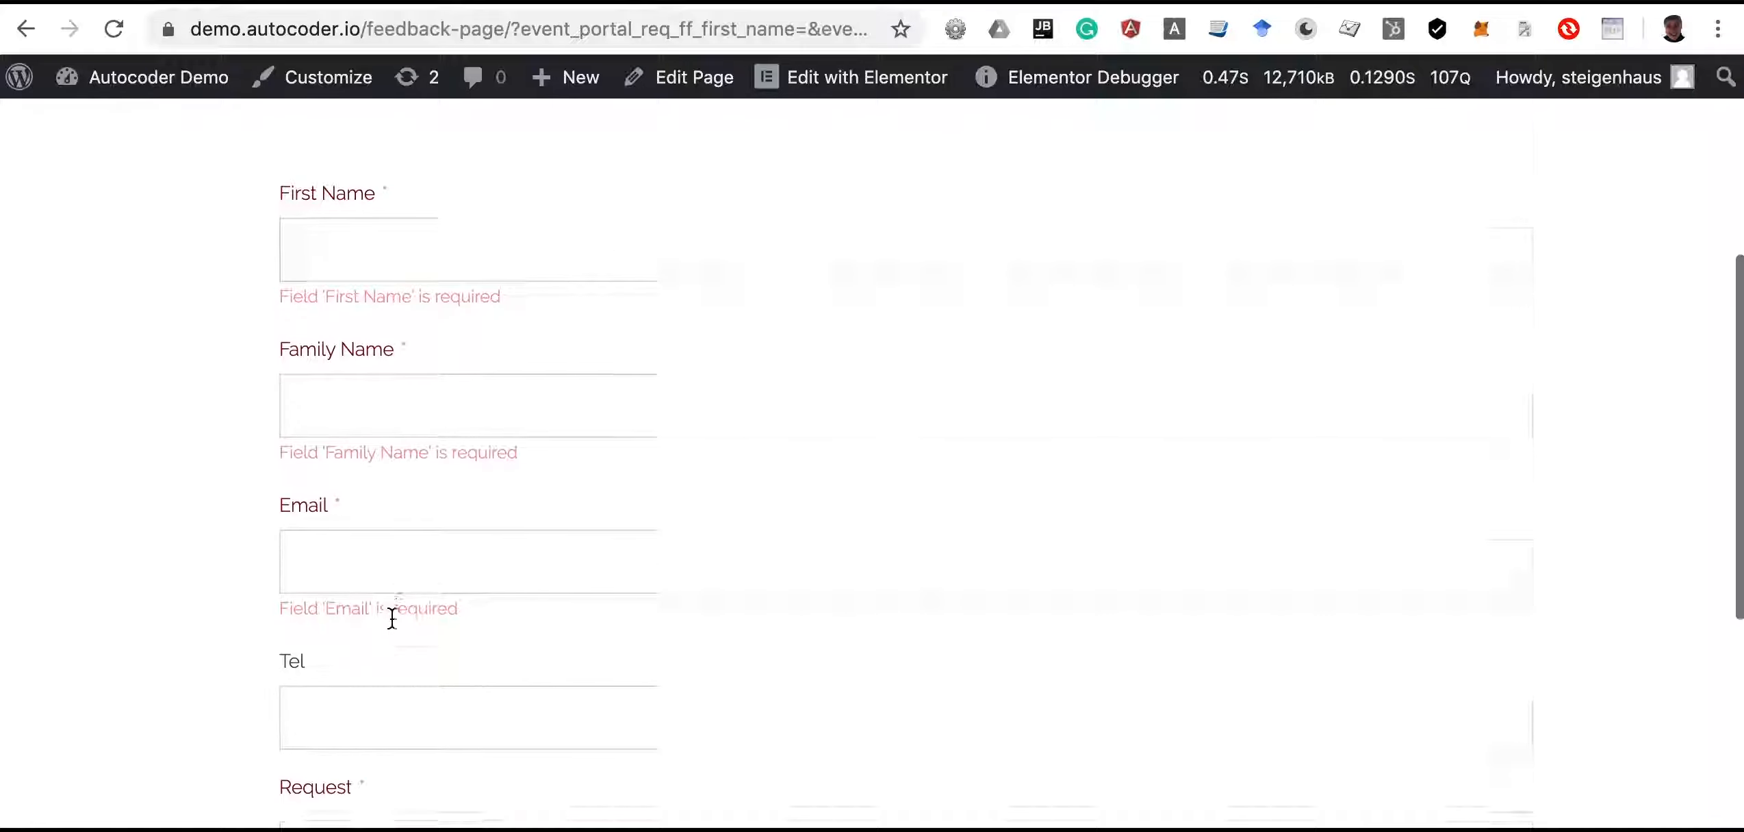
Fill in the sender's first name, family name, email and phone number in the feedback form
{"action": "type", "text": "John"}
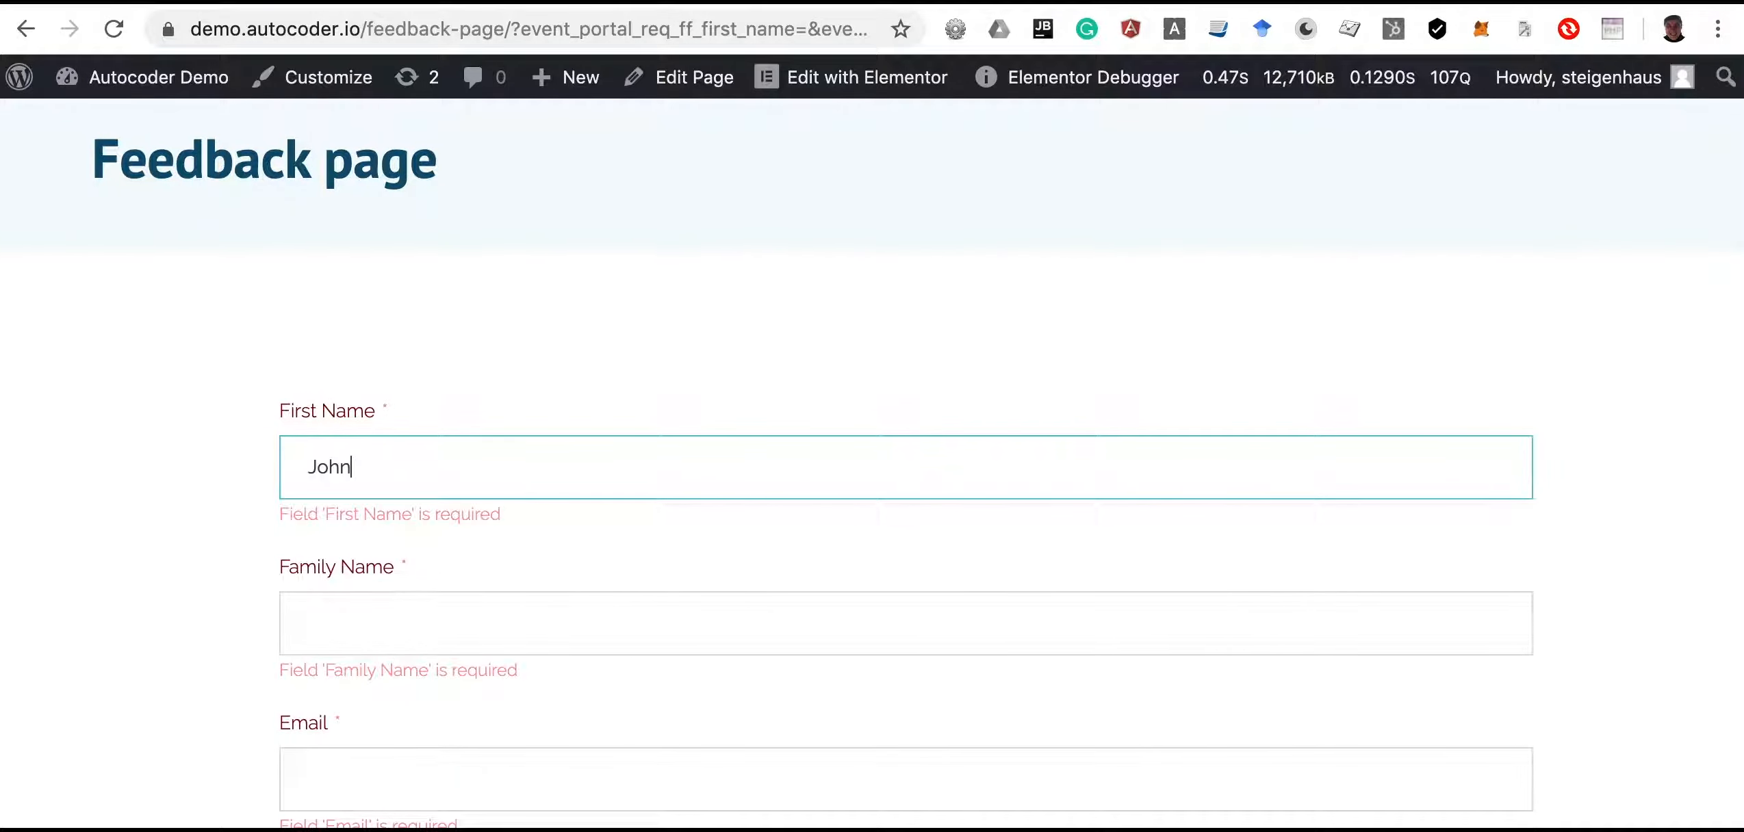
{"action": "key", "text": "Tab"}
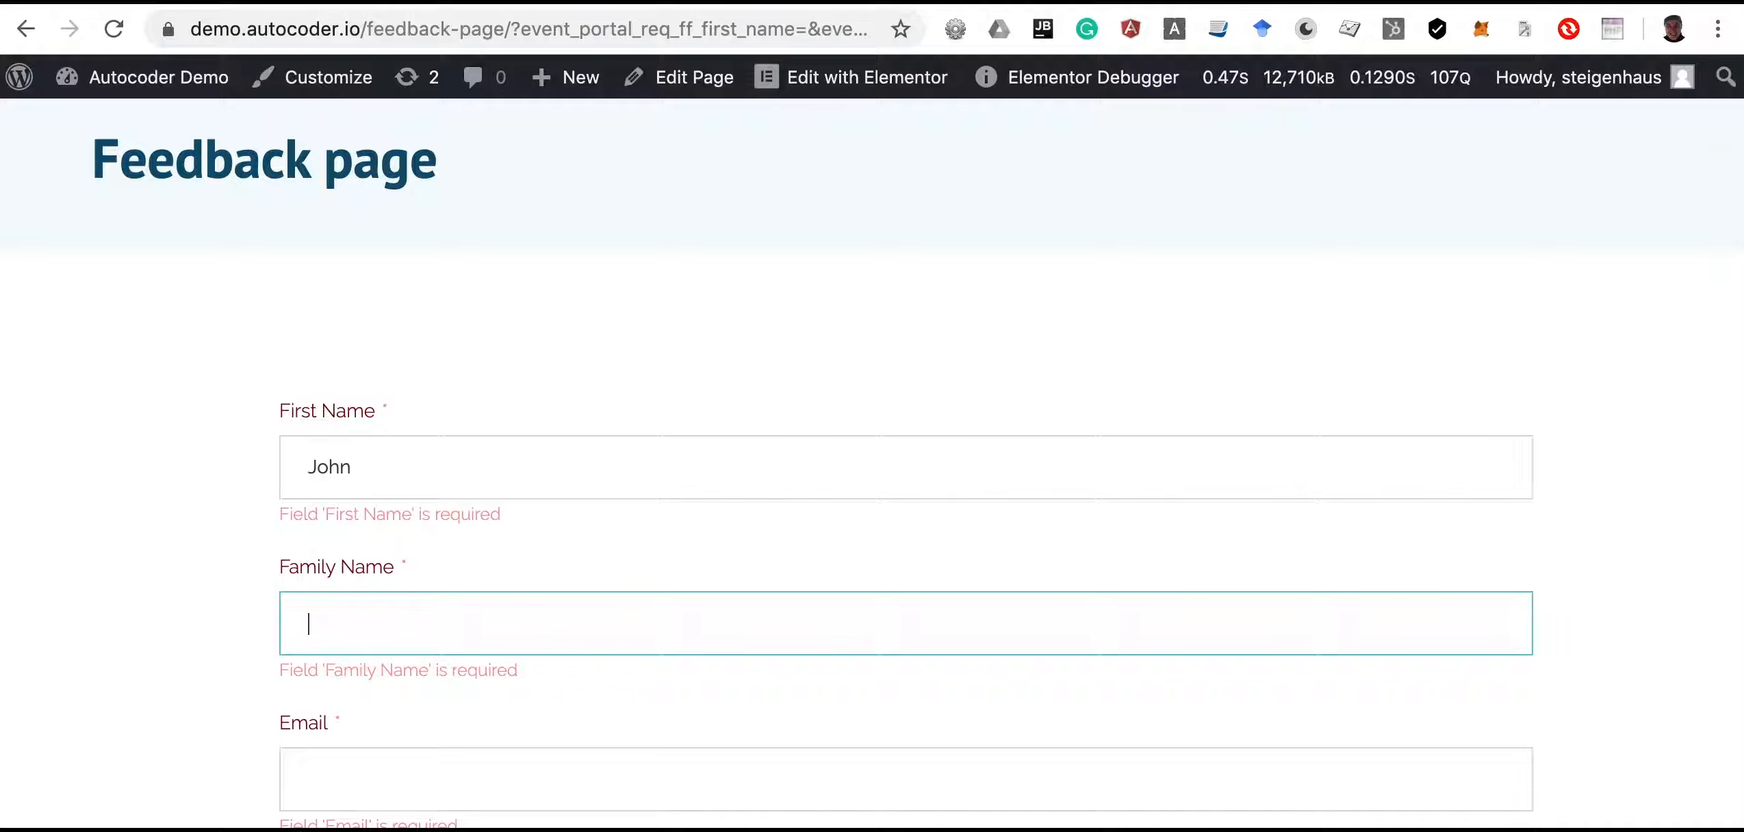
{"action": "type", "text": "Smith"}
{"action": "left_click", "coordinate": [378, 756]}
{"action": "left_click", "coordinate": [398, 825]}
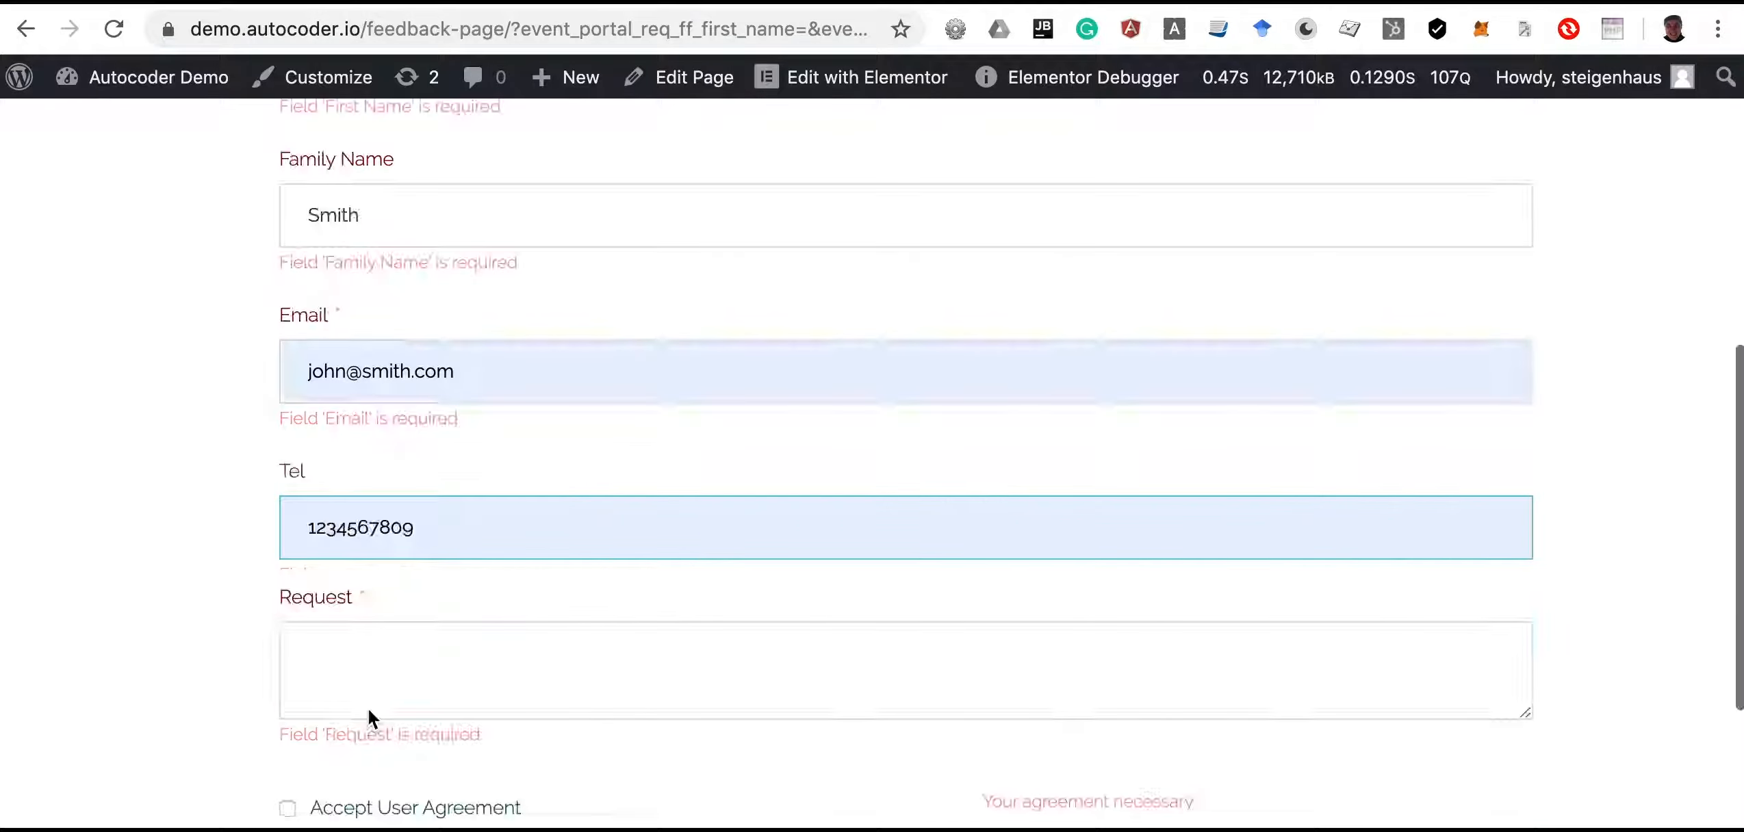
Enter "There is some request" as the request text and accept the user agreement
{"action": "left_click", "coordinate": [354, 663]}
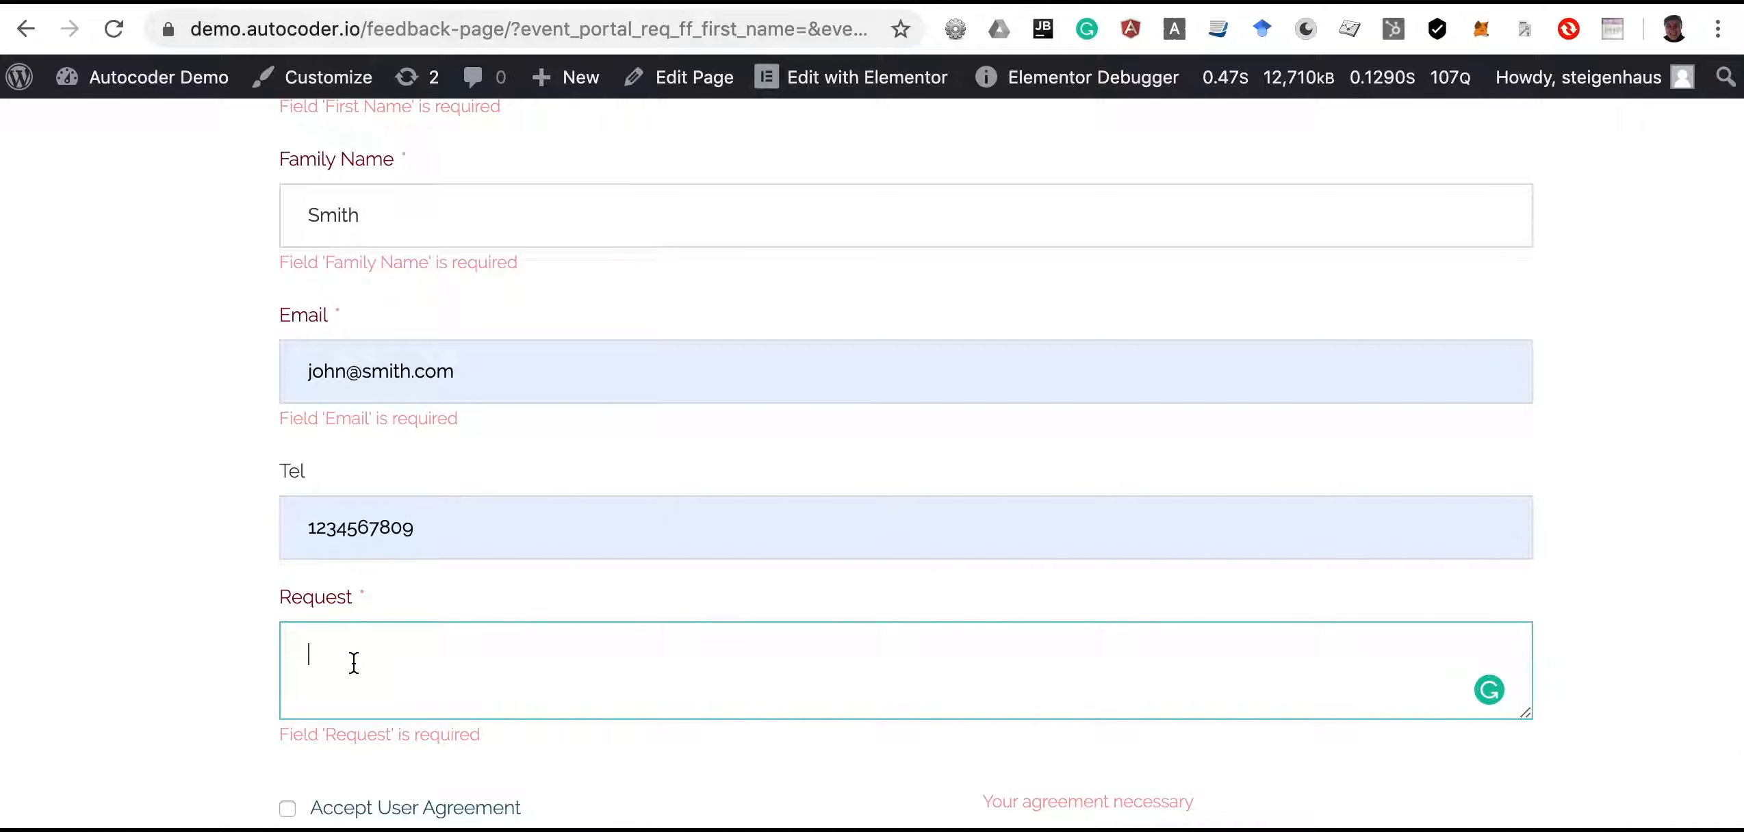
{"action": "type", "text": "There is some request"}
{"action": "scroll", "coordinate": [411, 684], "scroll_direction": "down", "scroll_amount": 2}
{"action": "left_click", "coordinate": [287, 676]}
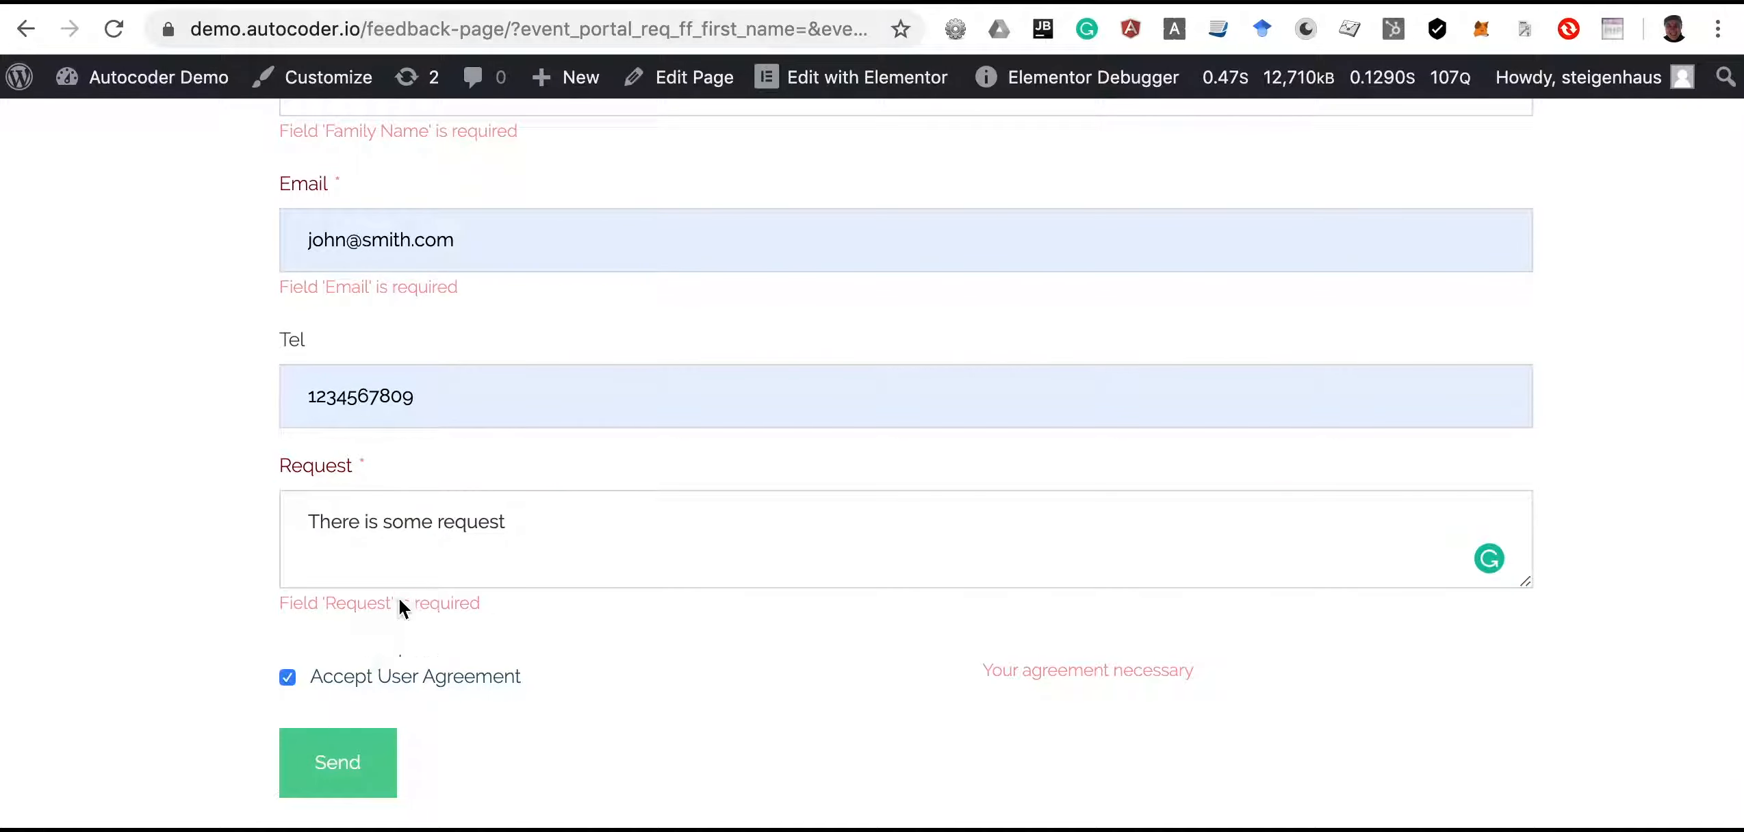
Send the completed feedback form and open the User Requests list in the WordPress admin dashboard
{"action": "scroll", "coordinate": [408, 636], "scroll_direction": "down", "scroll_amount": 2}
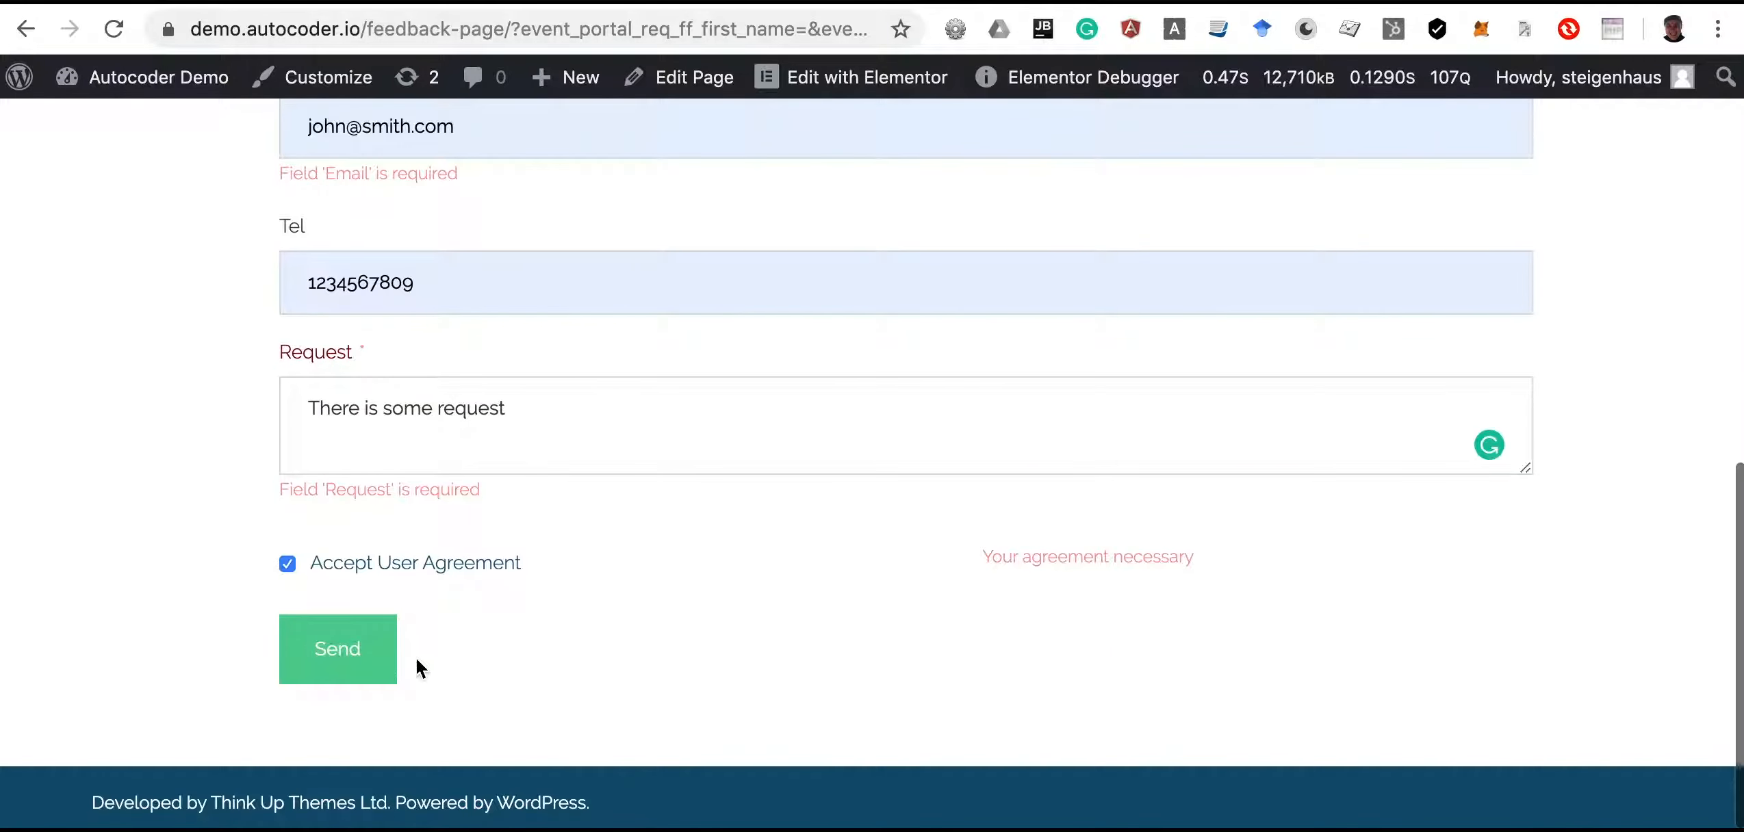
{"action": "left_click", "coordinate": [357, 664]}
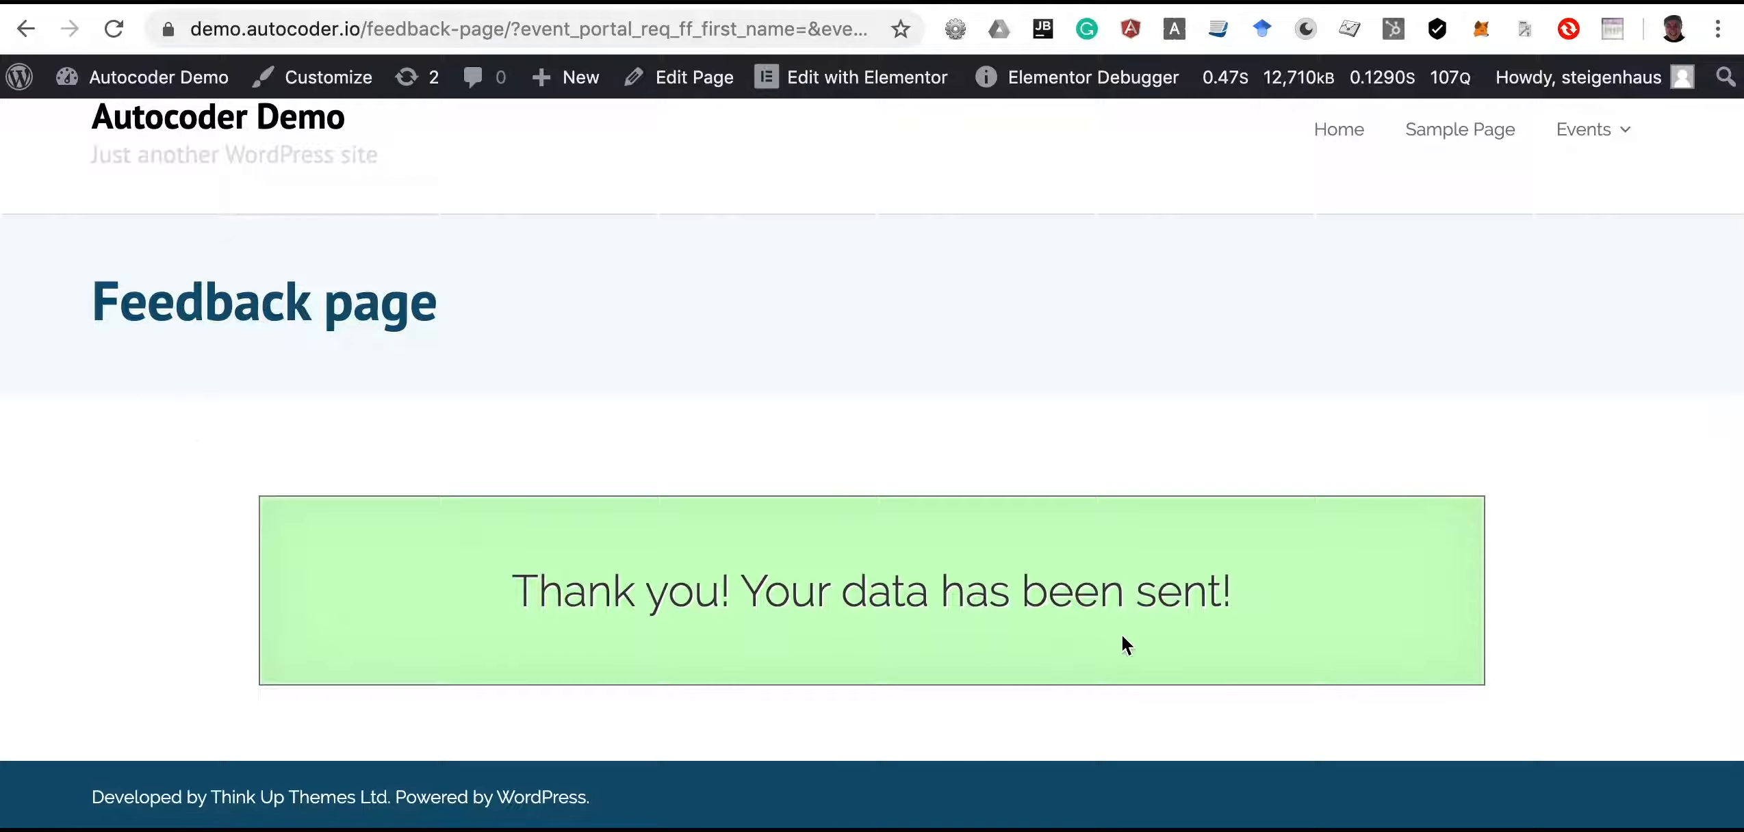
{"action": "left_click", "coordinate": [141, 78]}
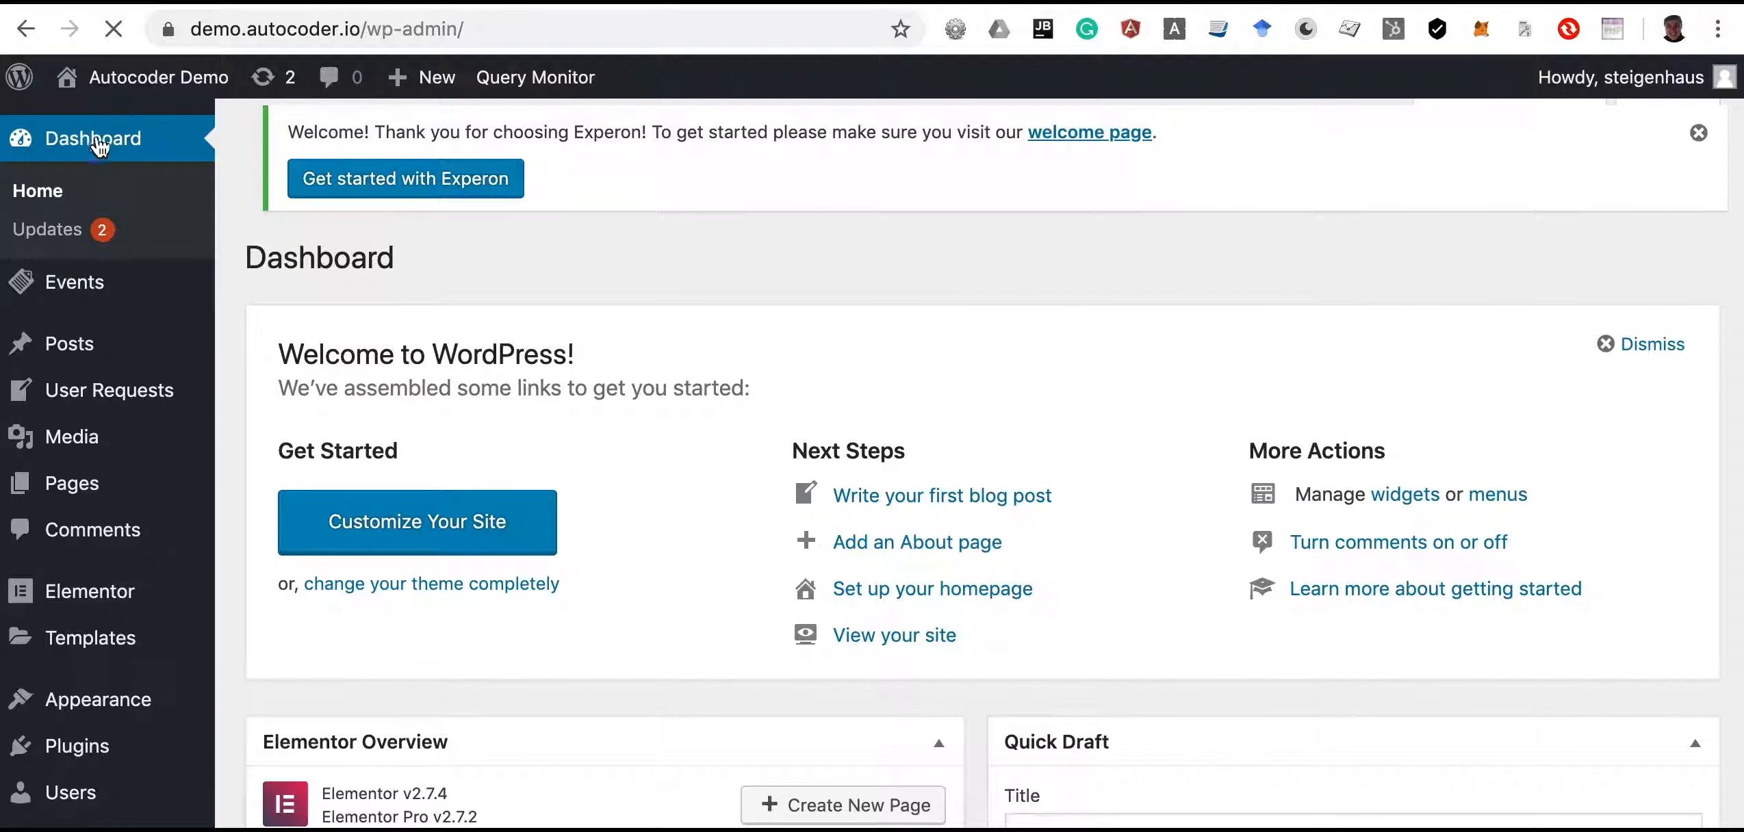
{"action": "left_click", "coordinate": [99, 401]}
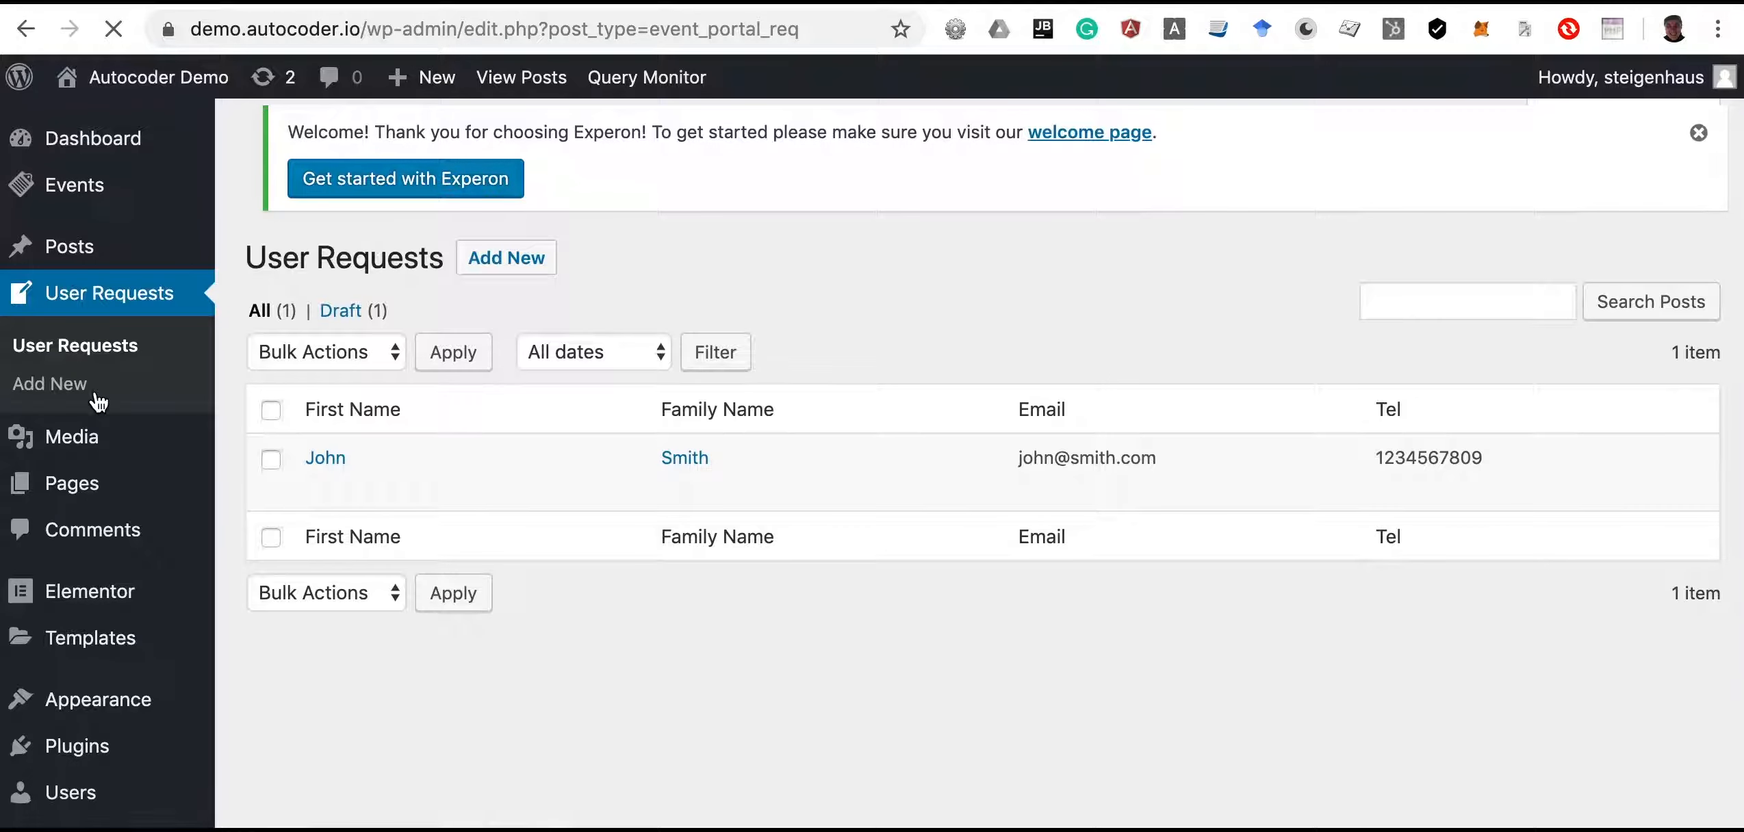
Open the submitted request's record to check its stored fields, and return to the User Requests list
{"action": "mouse_move", "coordinate": [404, 432]}
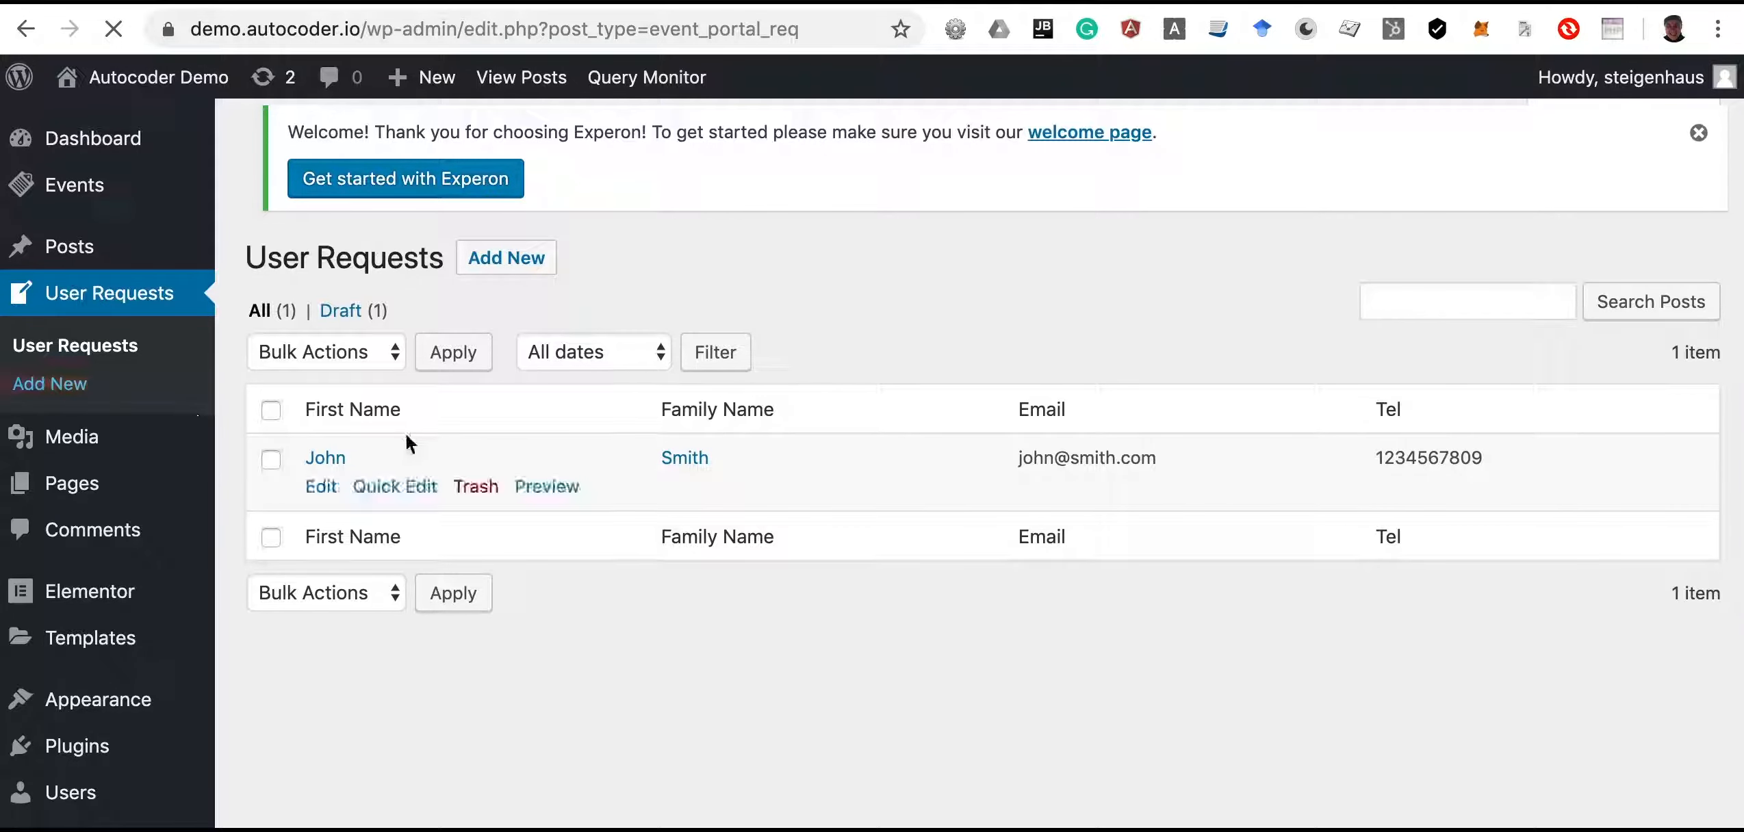
{"action": "left_click", "coordinate": [334, 458]}
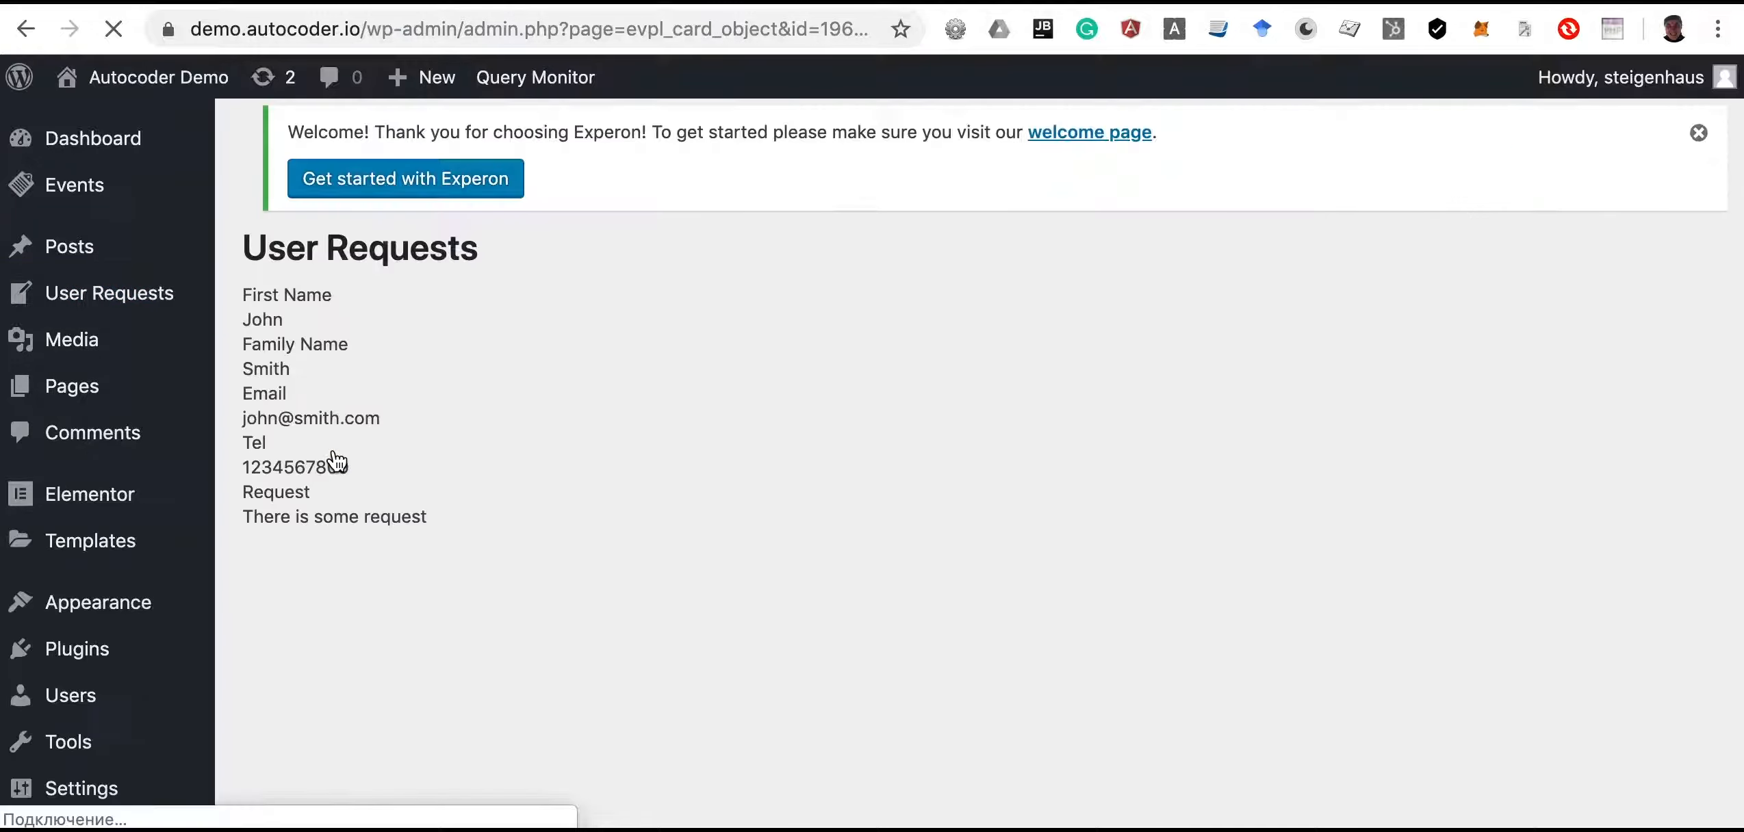
{"action": "scroll", "coordinate": [409, 490], "scroll_direction": "down", "scroll_amount": 1}
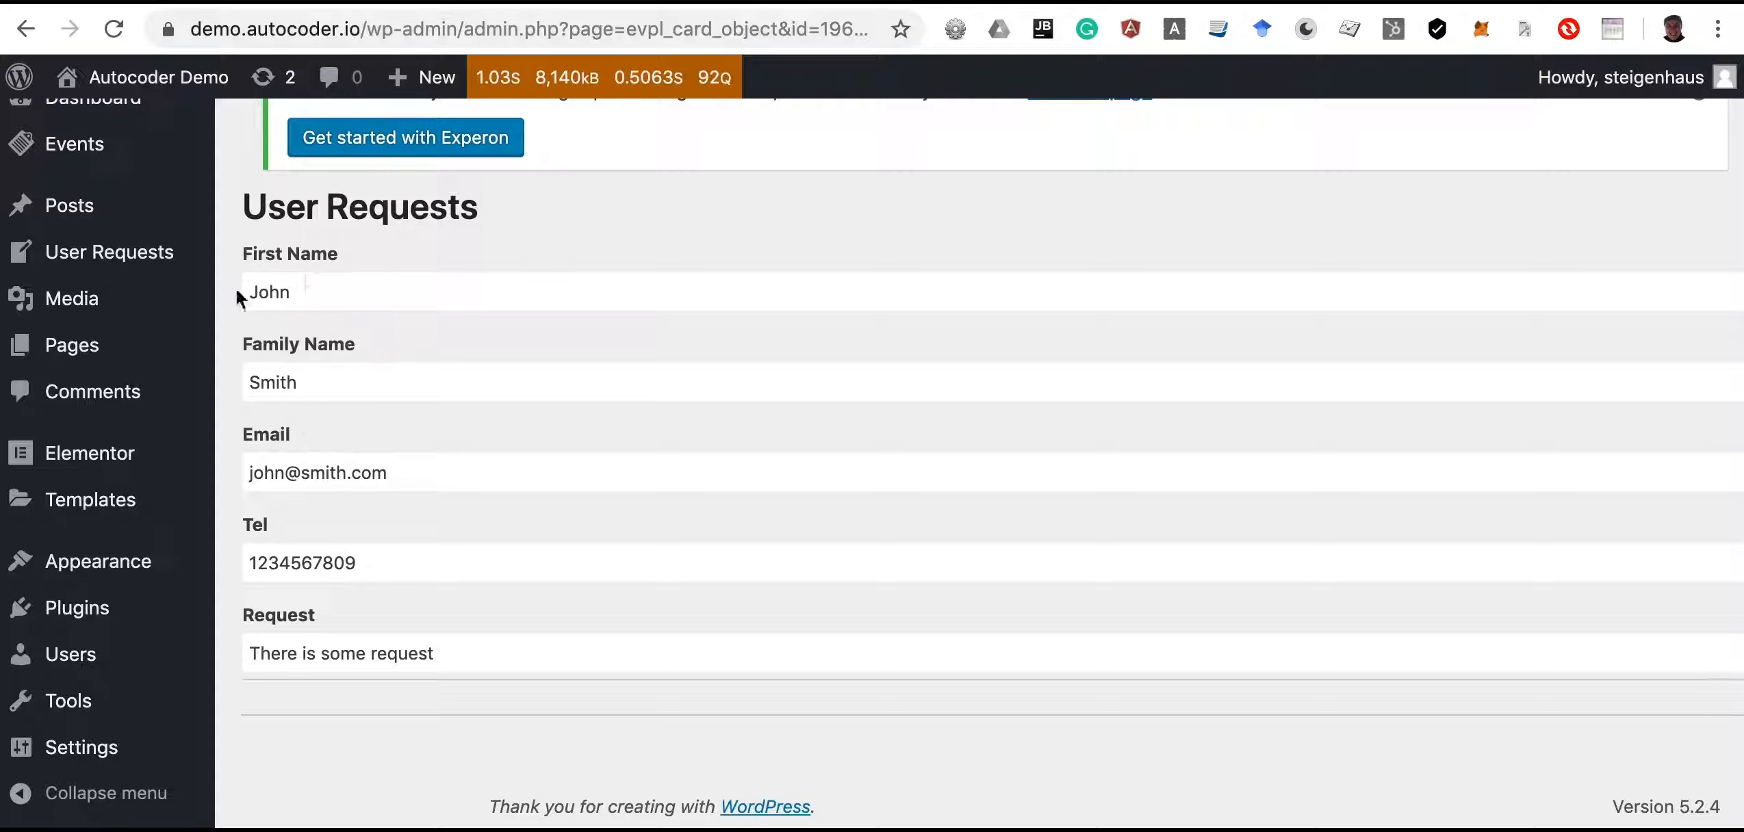
{"action": "mouse_move", "coordinate": [146, 251]}
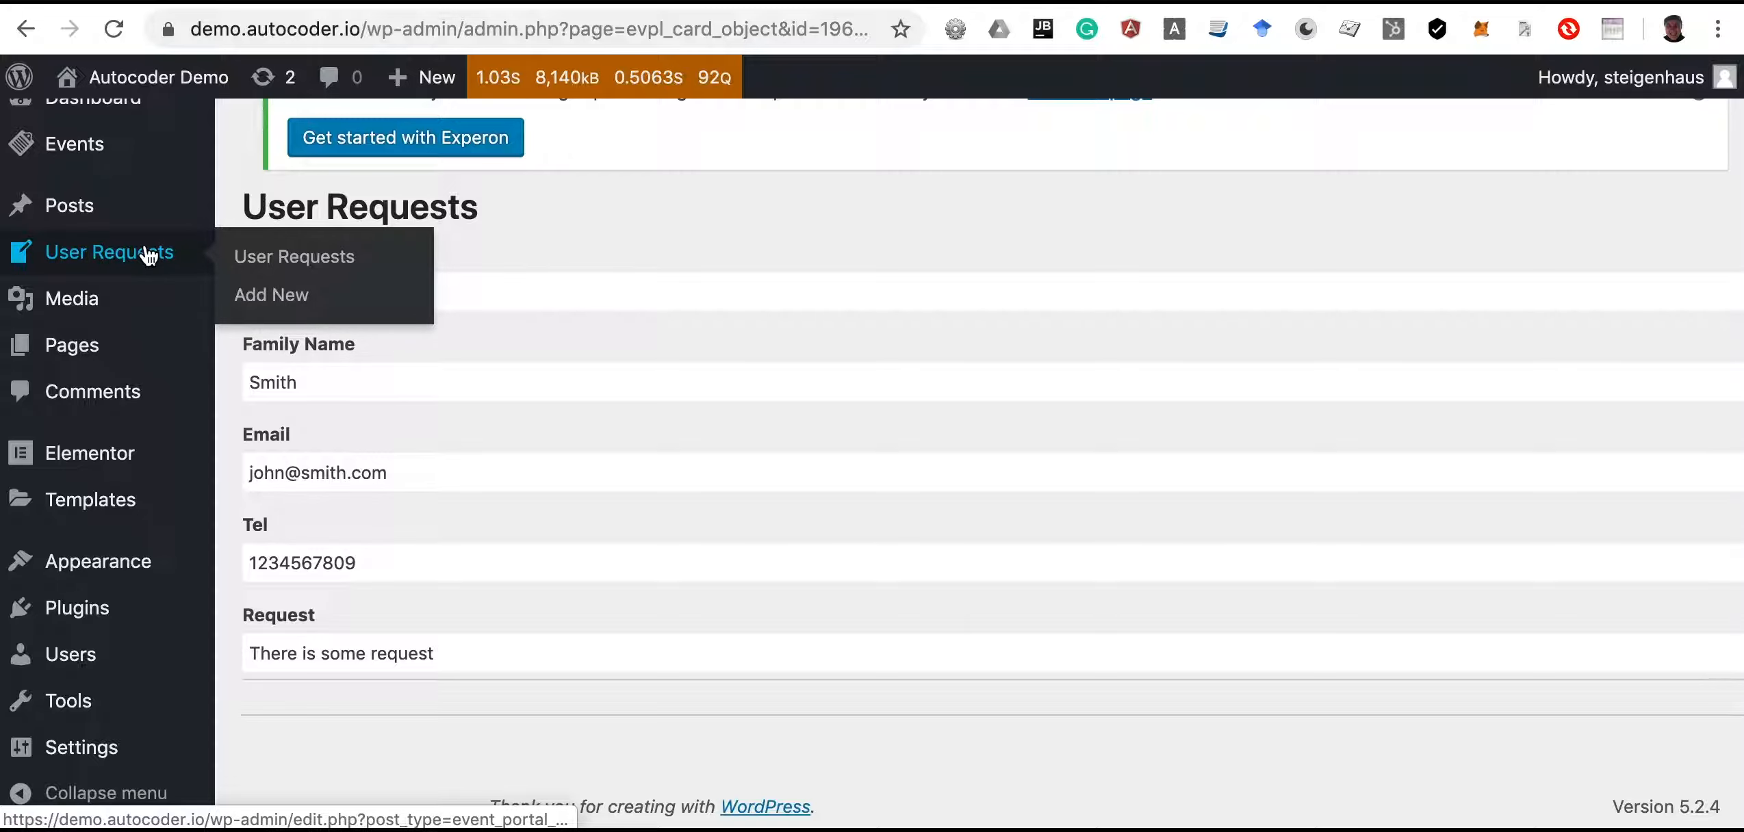
{"action": "left_click", "coordinate": [147, 253]}
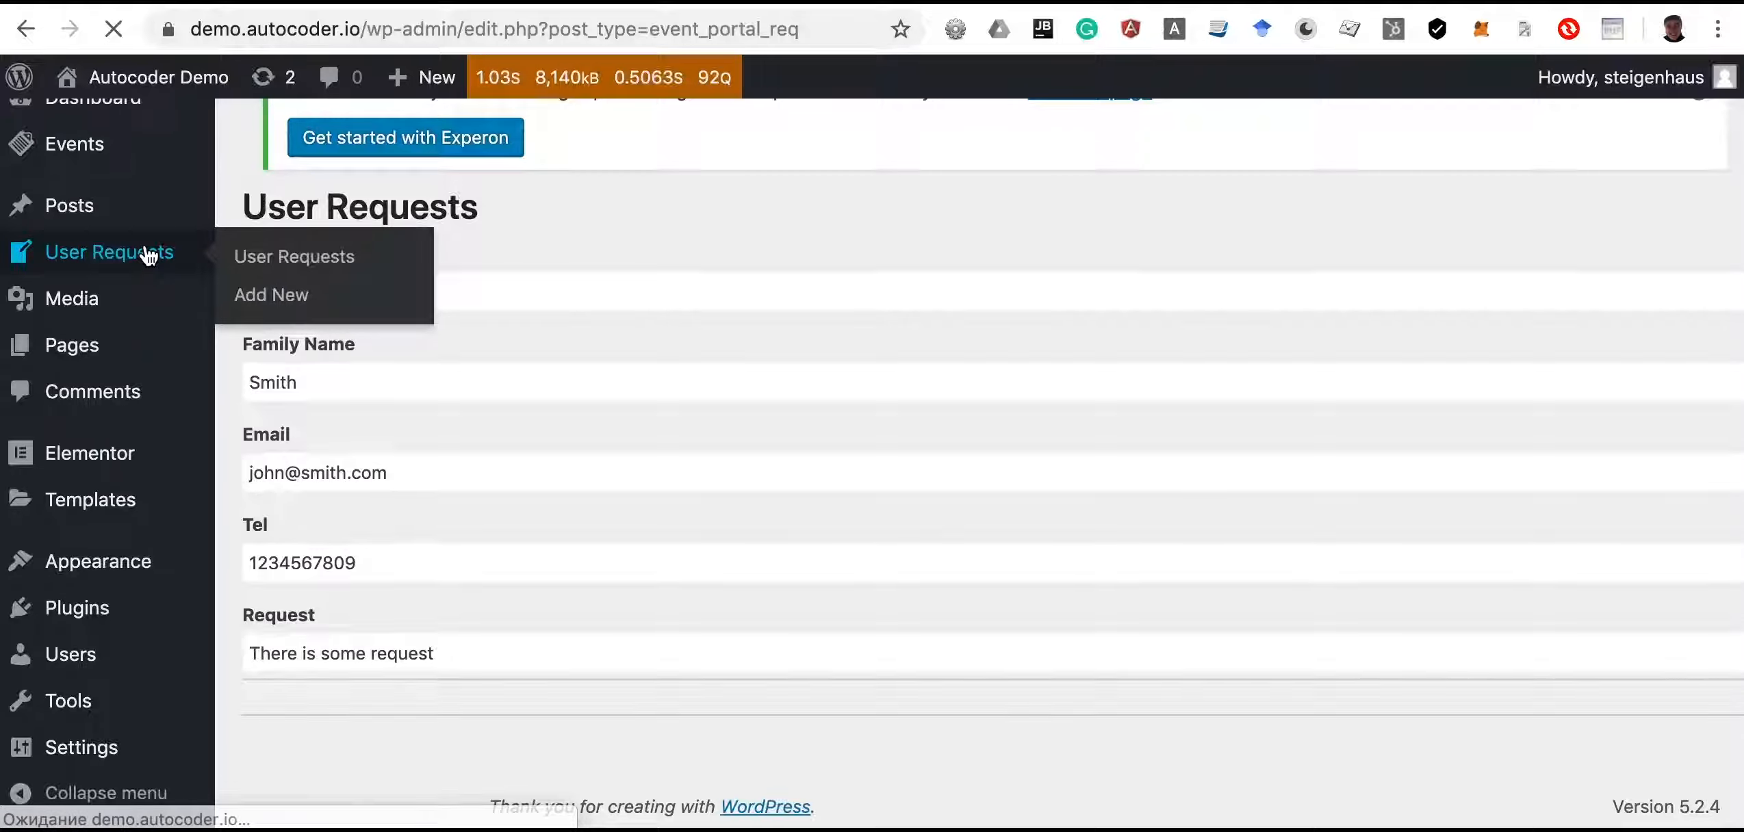